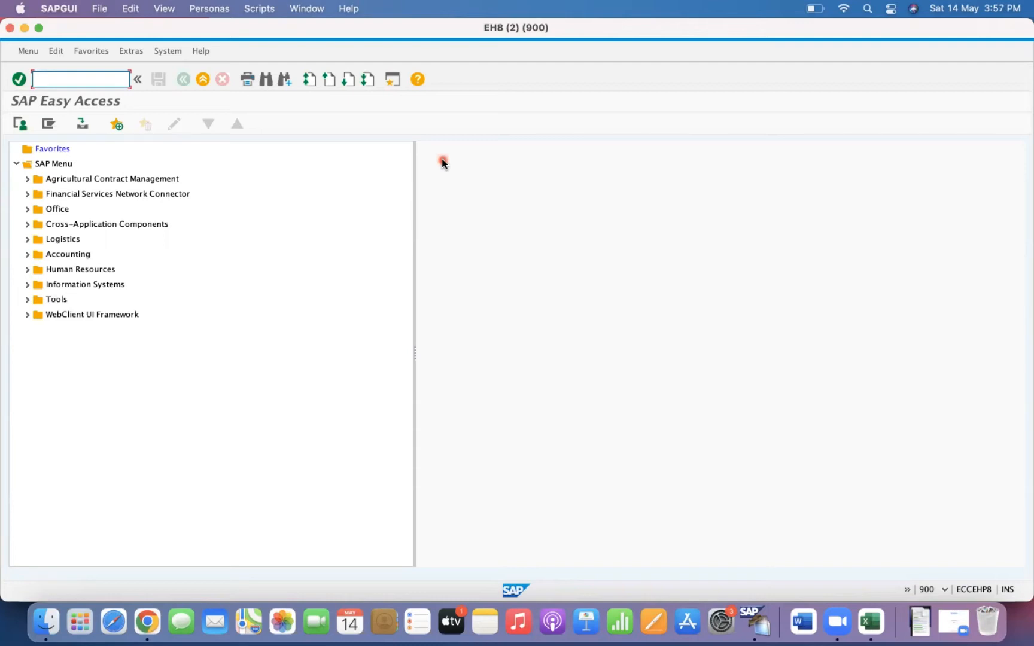
Open transaction LSMW and dismiss the welcome message
left_click(91, 78)
type("LSMW")
key("Return")
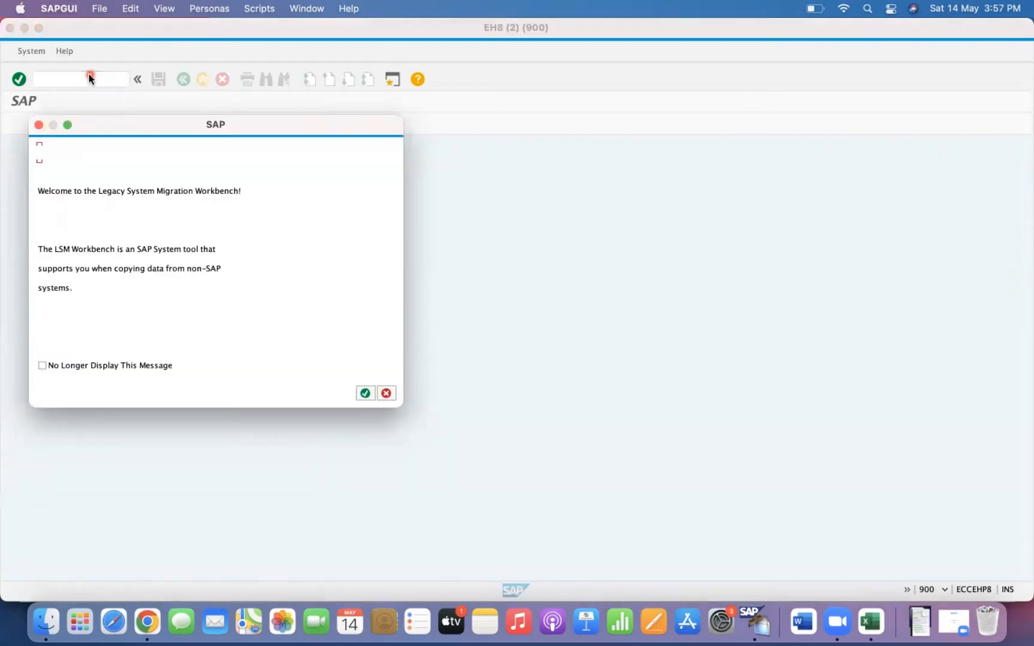
key("Return")
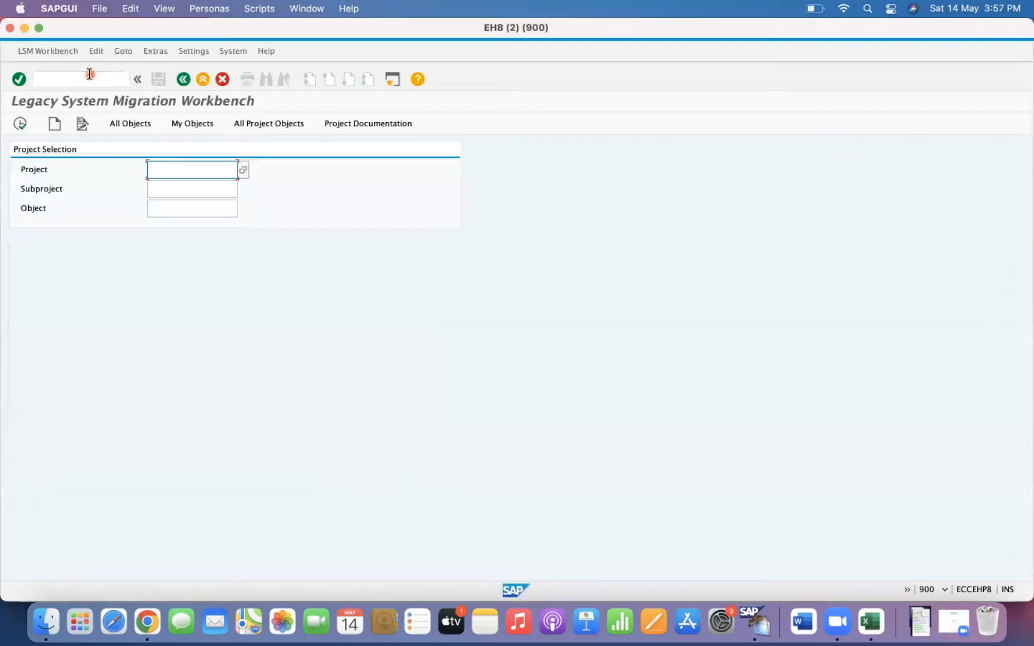
Create a project named DM Project with the description Data Migration
left_click(56, 127)
key("shift+Tab")
type("DM Project")
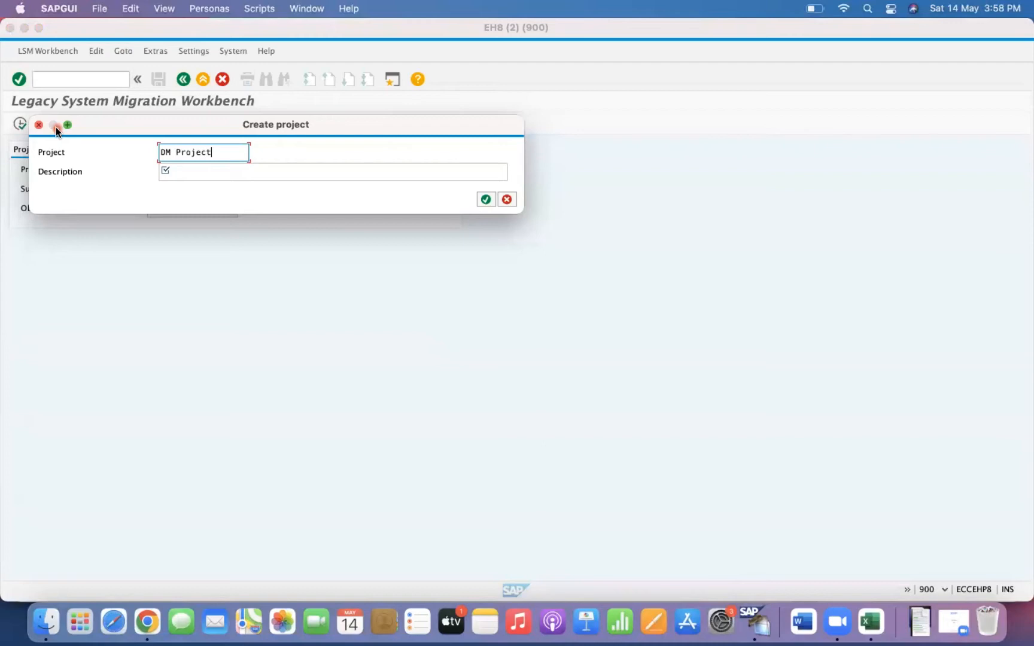
key("Tab")
type("Data migr")
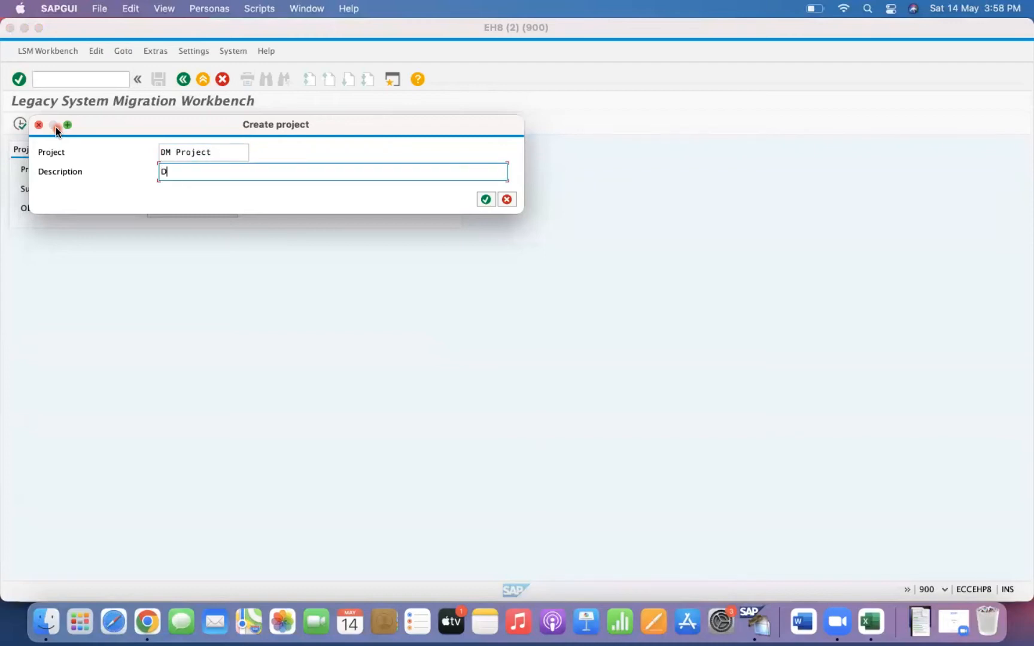
key("BackSpace")
key("BackSpace")
key("BackSpace")
key("BackSpace")
type("Migration")
key("Return")
Add the subproject Master Data with the description Master Data Migration
left_click(56, 126)
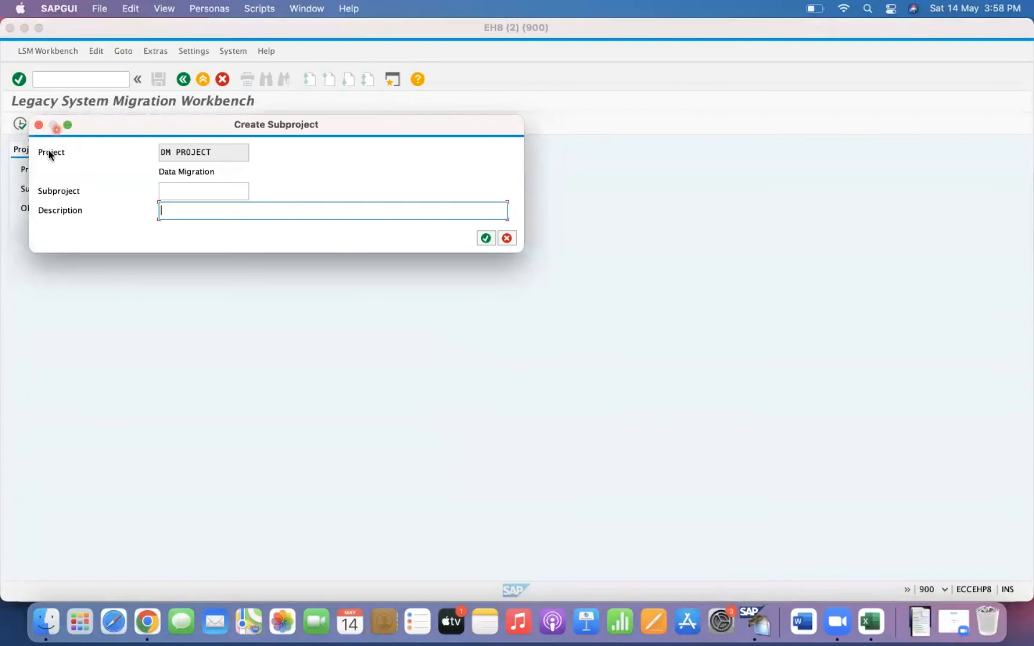
left_click(172, 193)
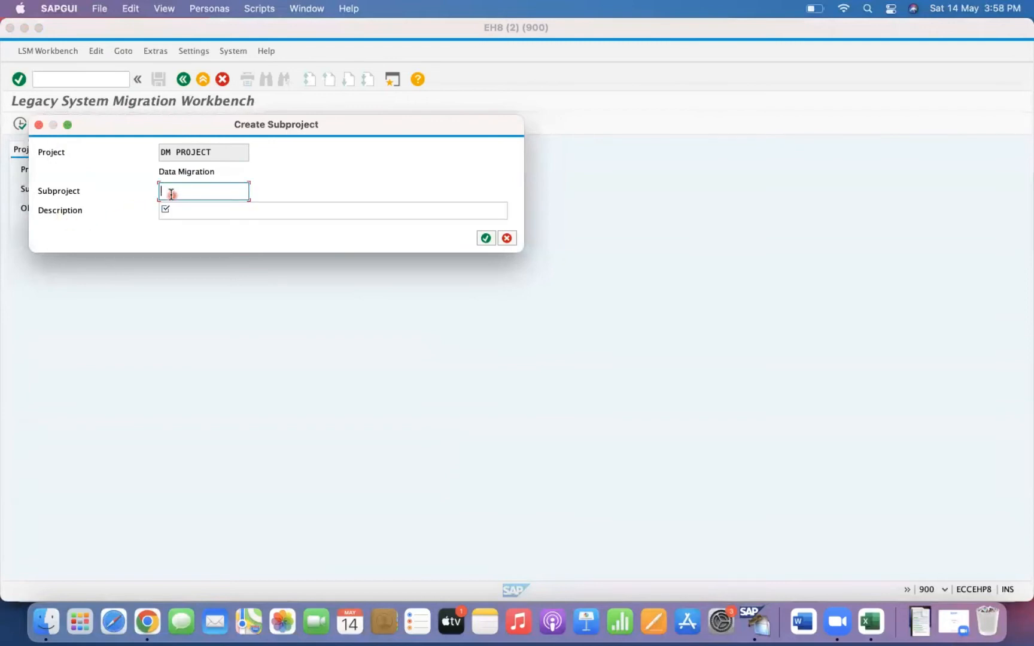
type("Master Data")
key("Tab")
type("Master ")
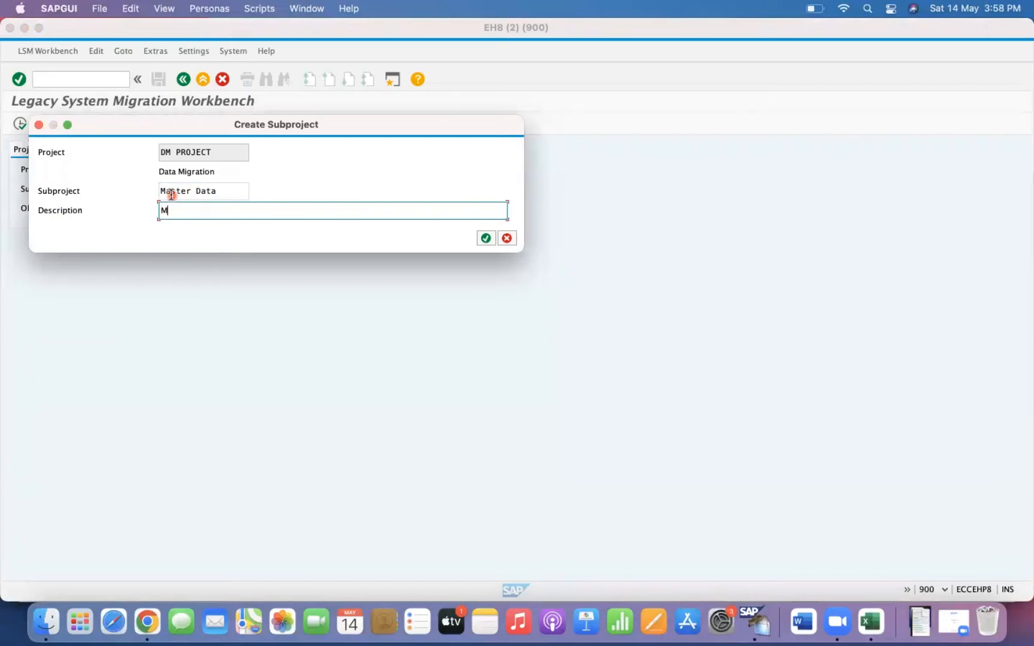
type("Data Migration")
key("Return")
Add the object MEK2 with the name Maintain Condition Records
left_click(179, 231)
type("MEK")
key("Tab")
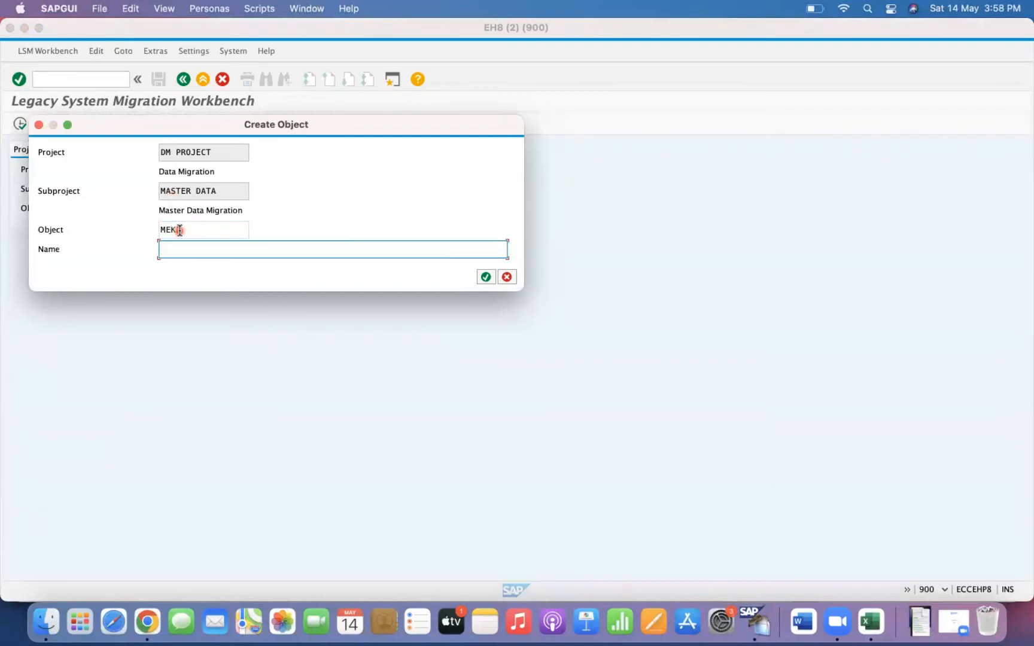
type("Maintain Condition Records")
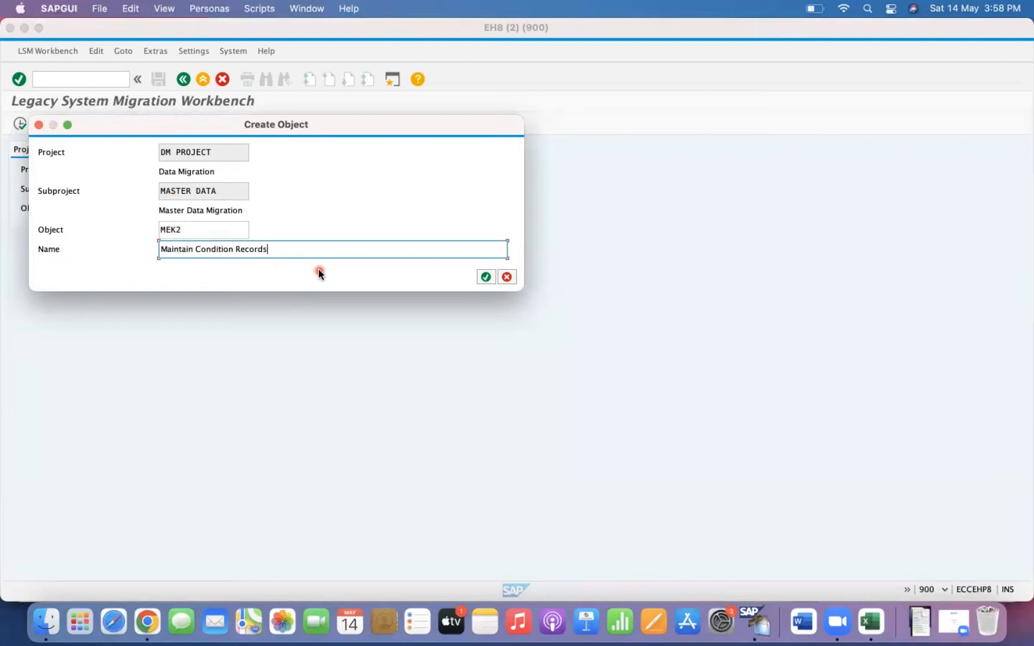
key("Return")
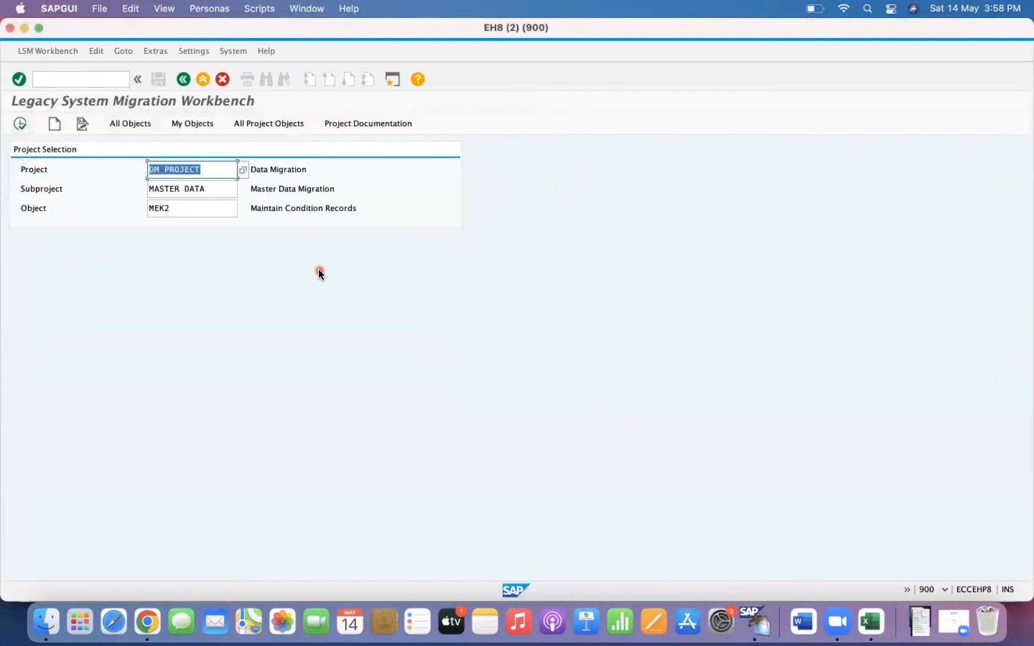
Open the MEK2 object's process steps and execute Define Object Attributes
left_click(18, 125)
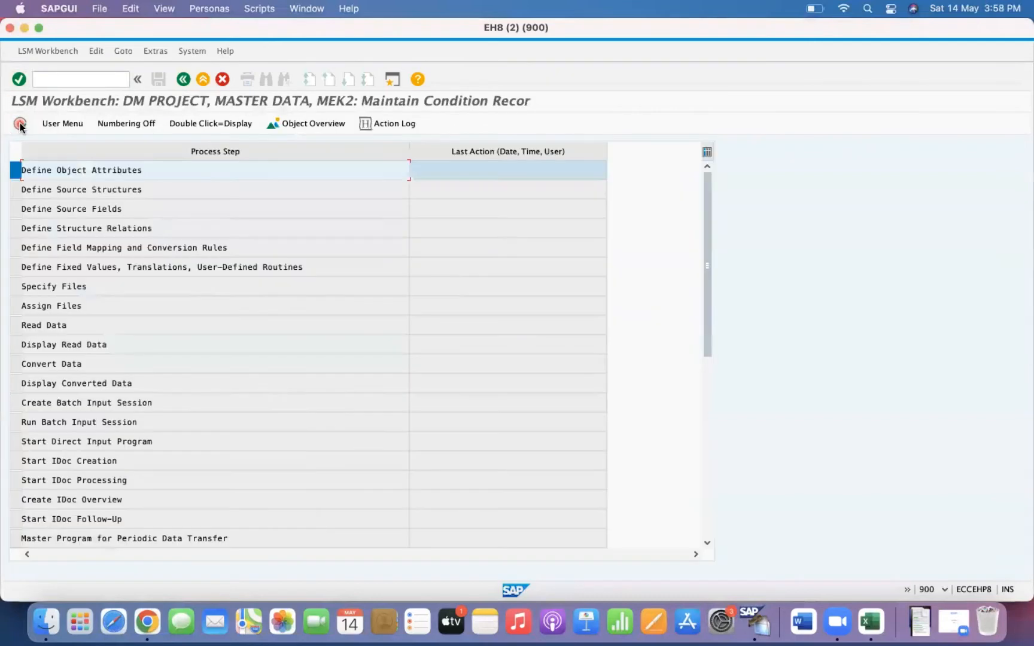
left_click(15, 173)
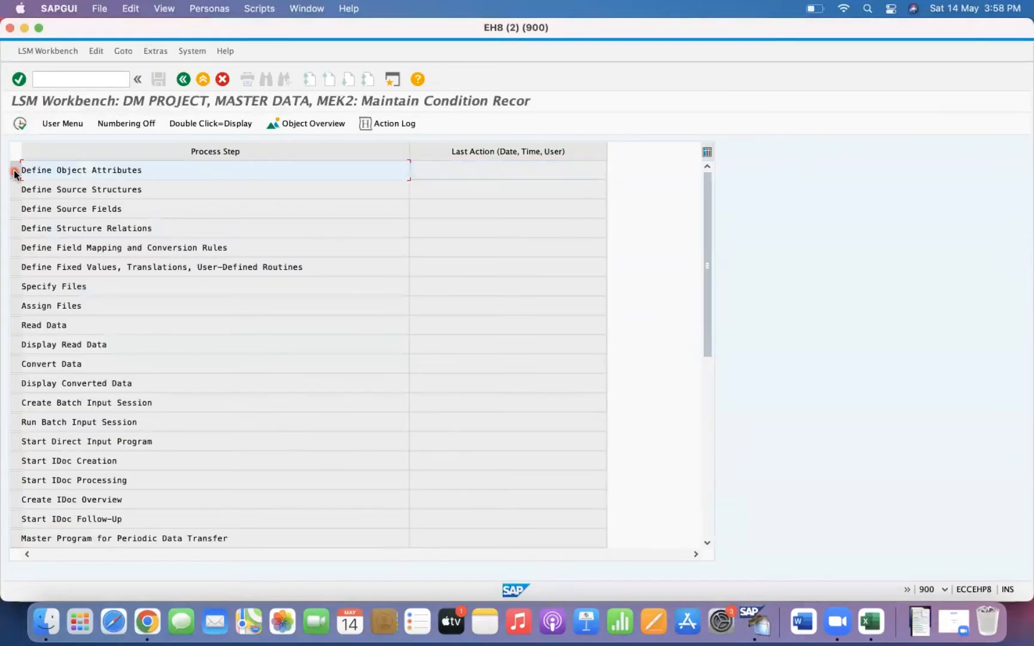
left_click(19, 127)
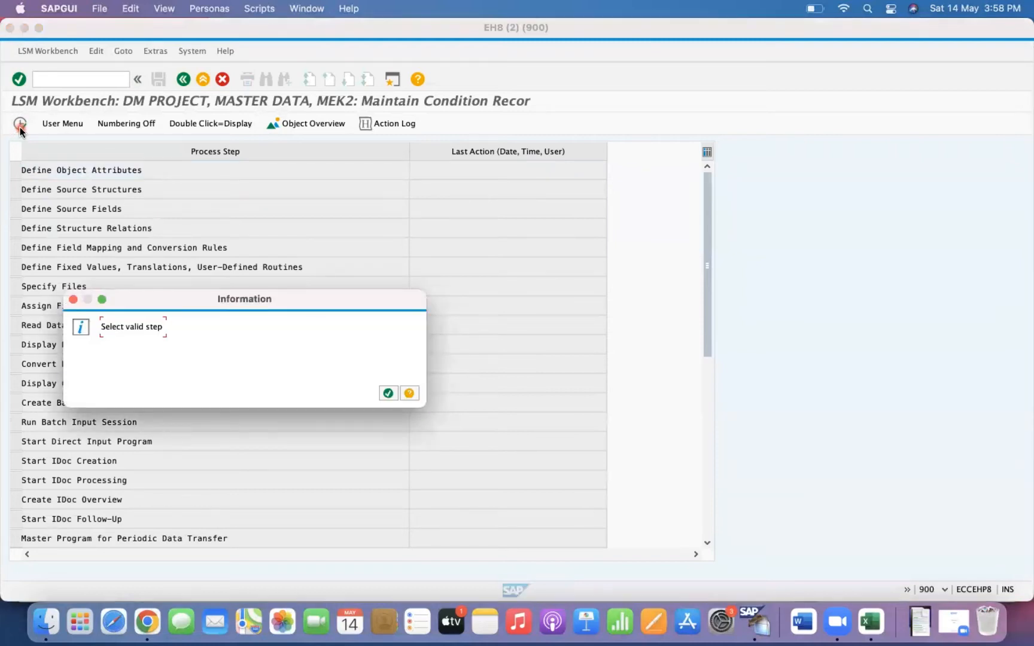
key("Return")
left_click(14, 174)
left_click(14, 175)
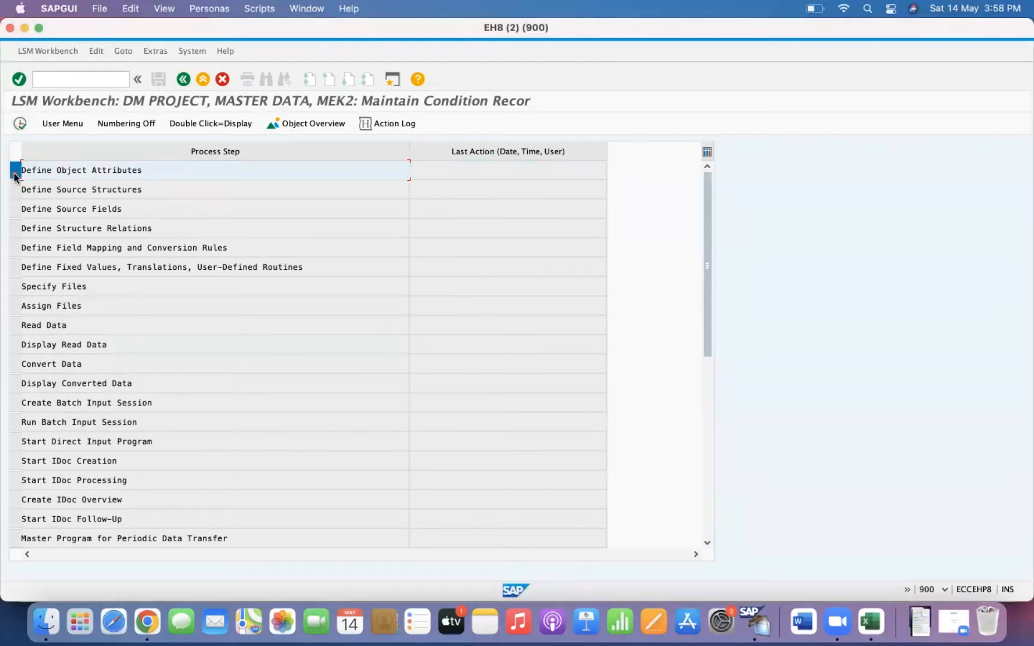
left_click(22, 124)
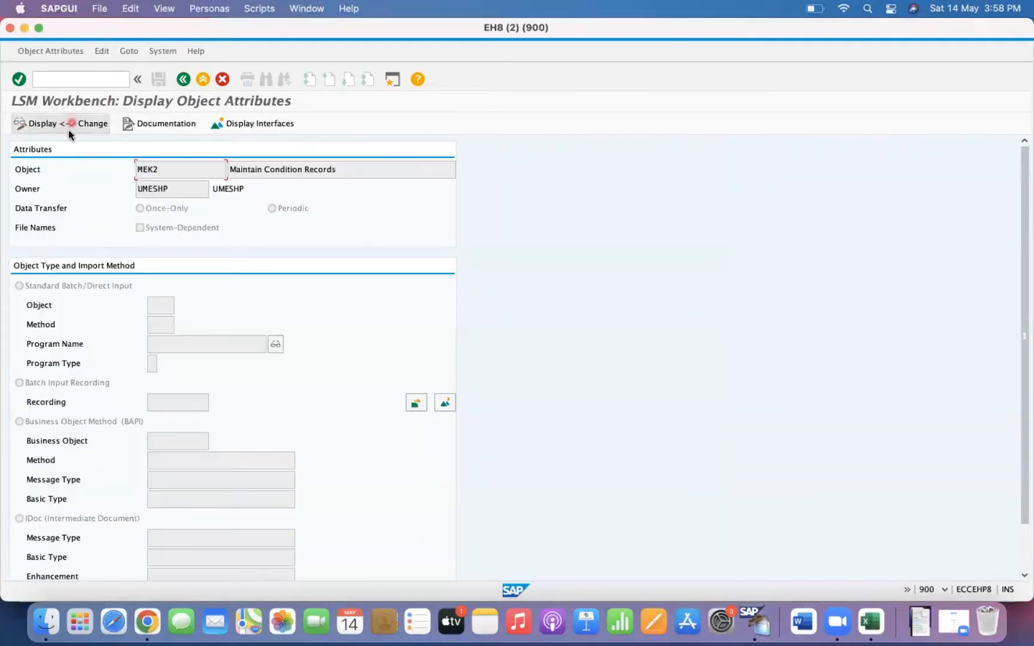
Switch the object attributes to change mode, choose Batch Input Recording as the import method and open the recordings overview
left_click(68, 130)
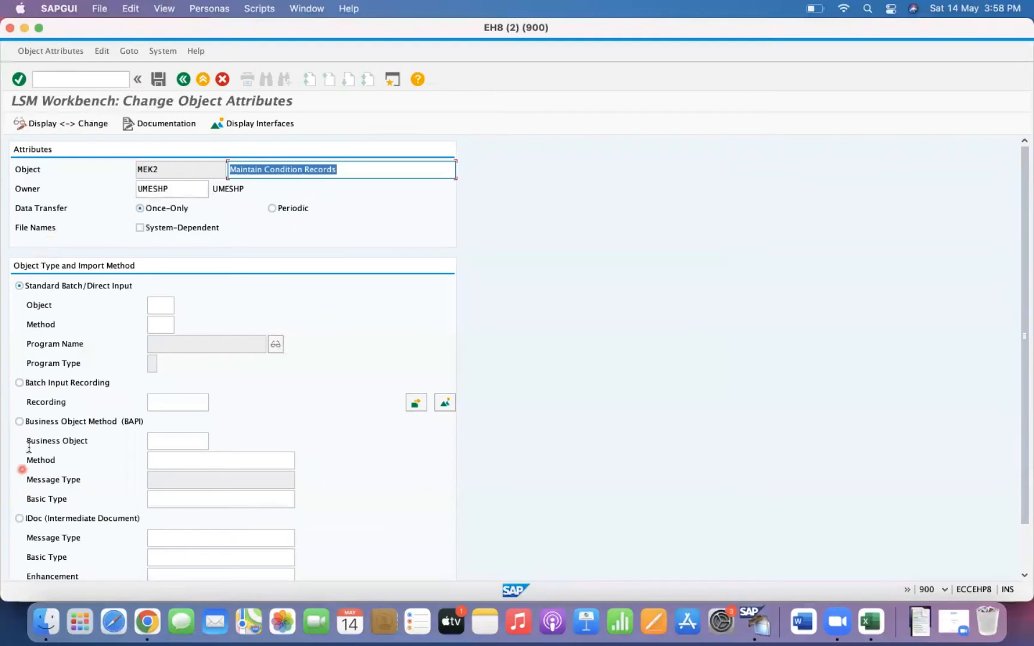
left_click(20, 383)
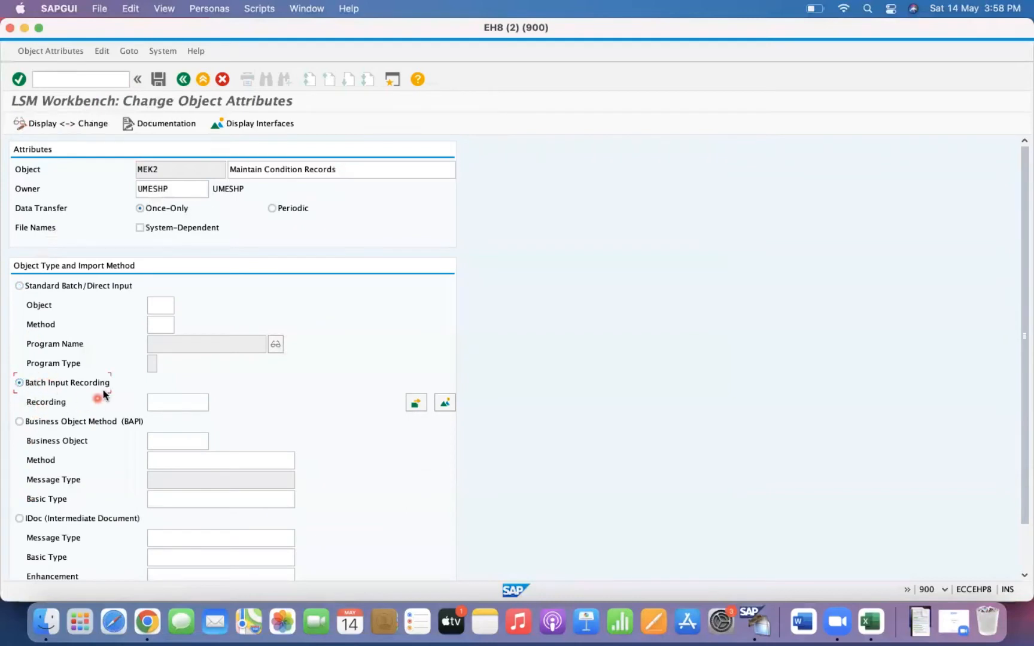
left_click(448, 404)
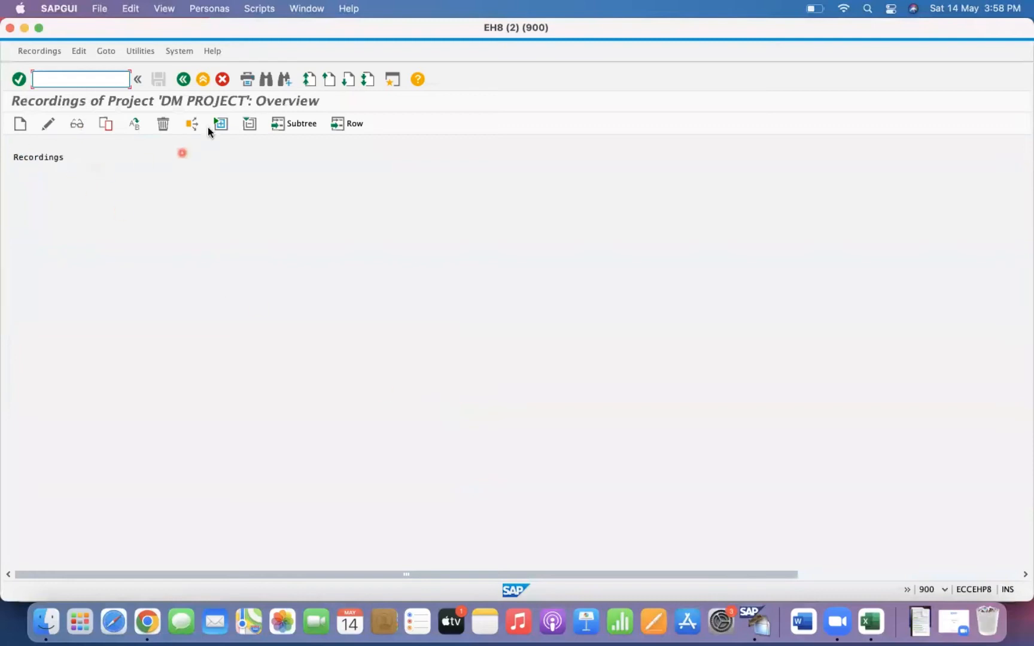
Create recording MEK2_REC with the description Recording of MEK2 Transaction and start it for transaction code MEK2
left_click(20, 124)
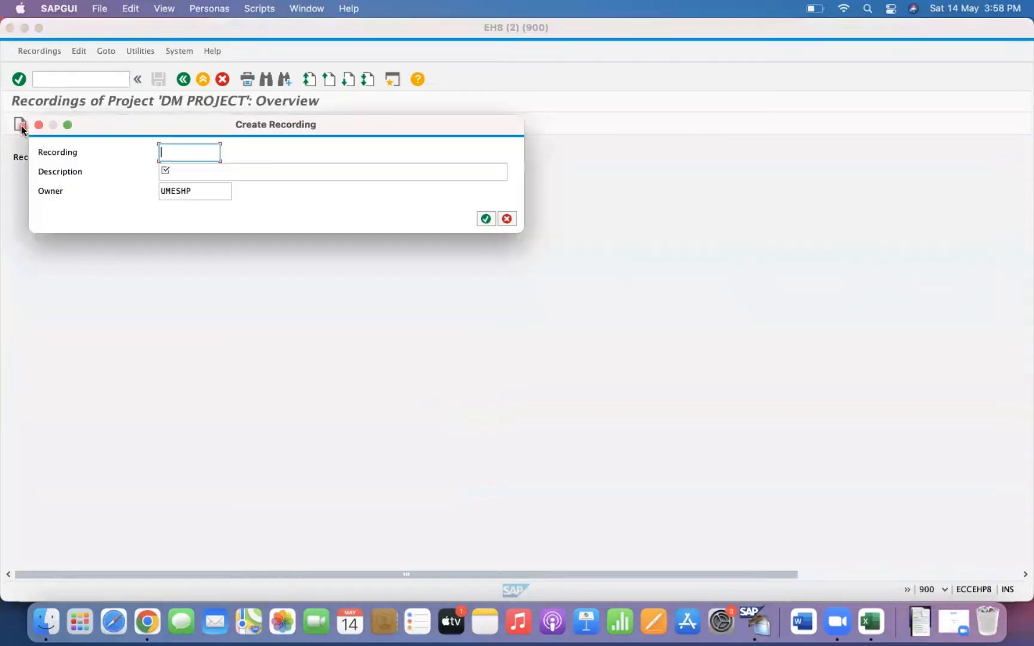
type("MEK2_REC")
key("Tab")
type("Recording FOR")
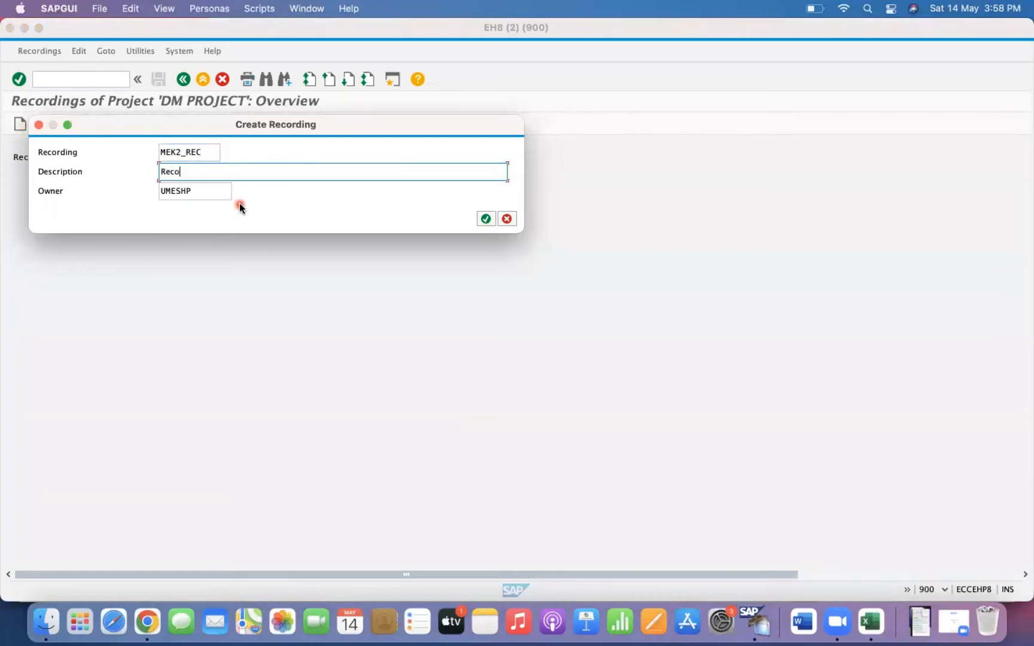
key("BackSpace")
key("BackSpace")
key("BackSpace")
type("FOR")
key("BackSpace")
key("BackSpace")
key("BackSpace")
type("of MEK2 Transaction")
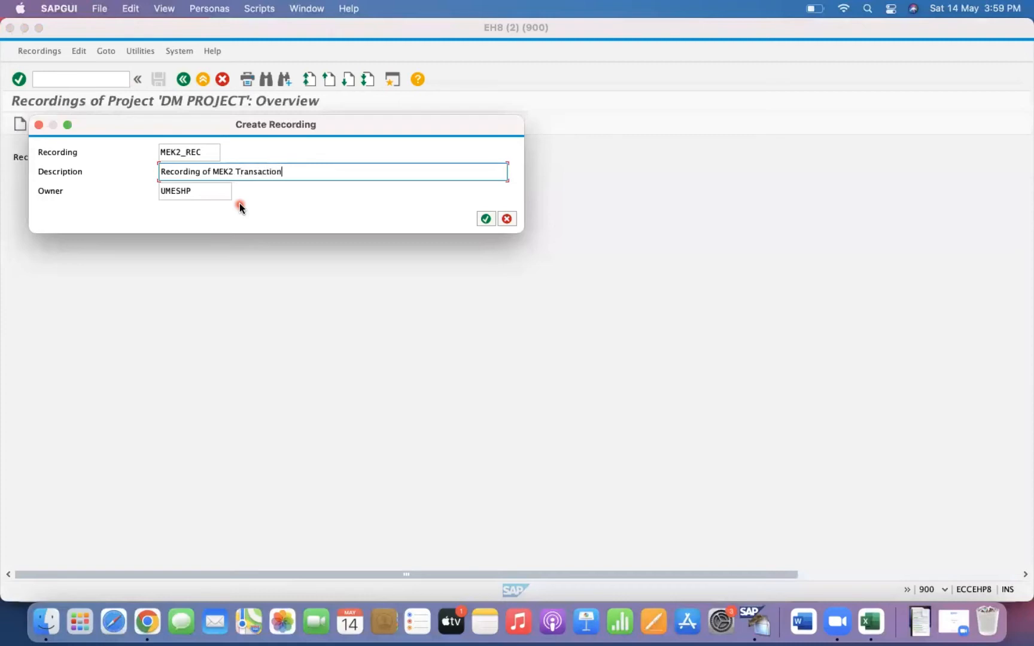
key("Return")
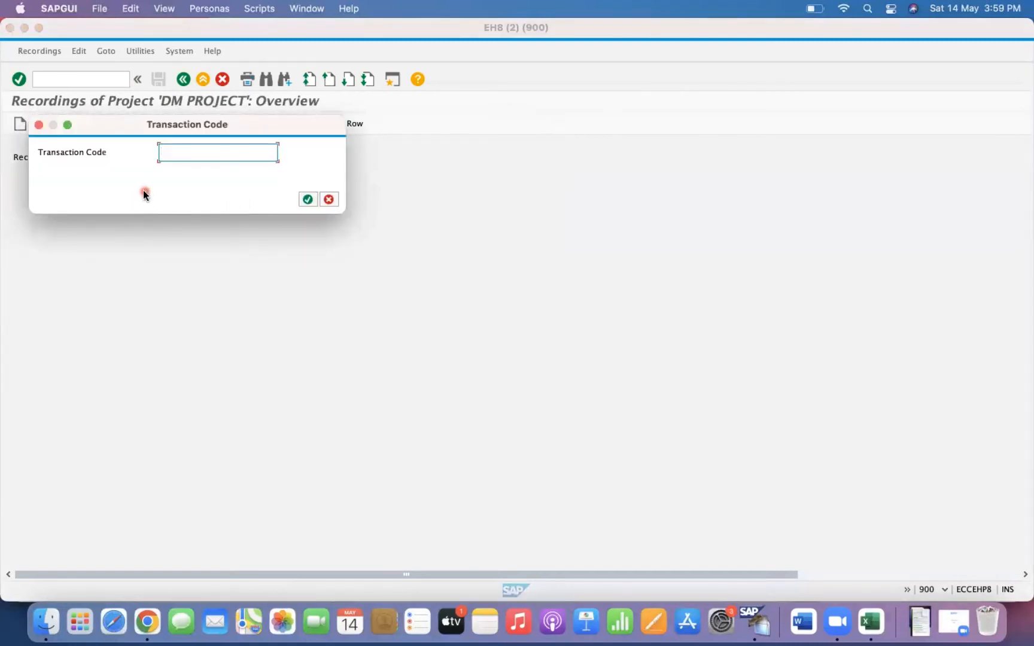
type("MEK2")
key("Return")
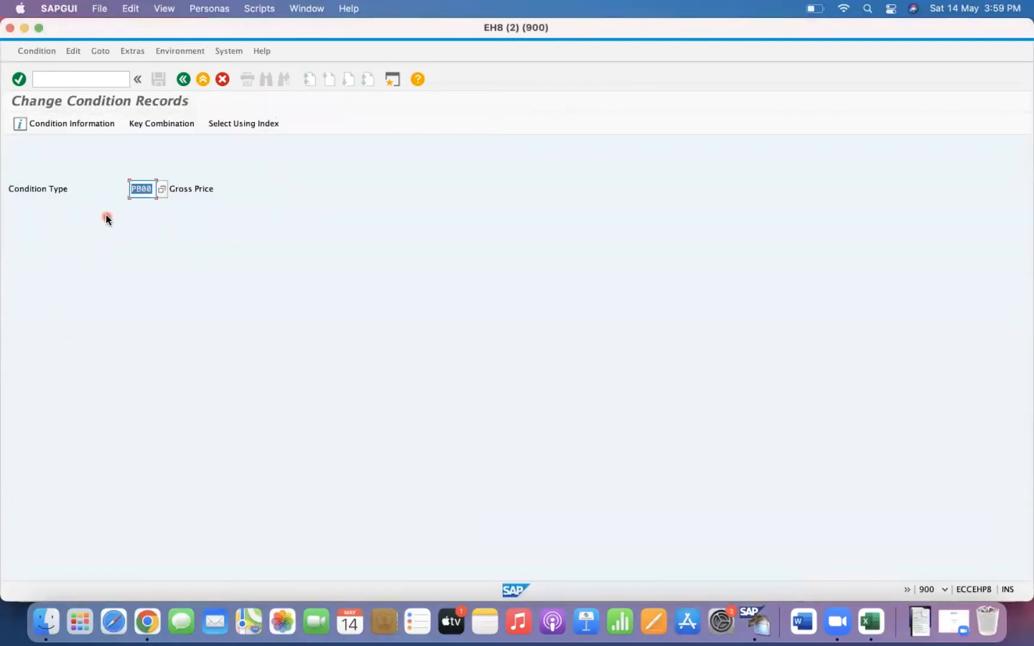
Enter condition type PB00 and continue to the key combination choices
type("pb")
key("BackSpace")
key("BackSpace")
type("PBB")
key("BackSpace")
type("00")
key("Return")
left_click(19, 83)
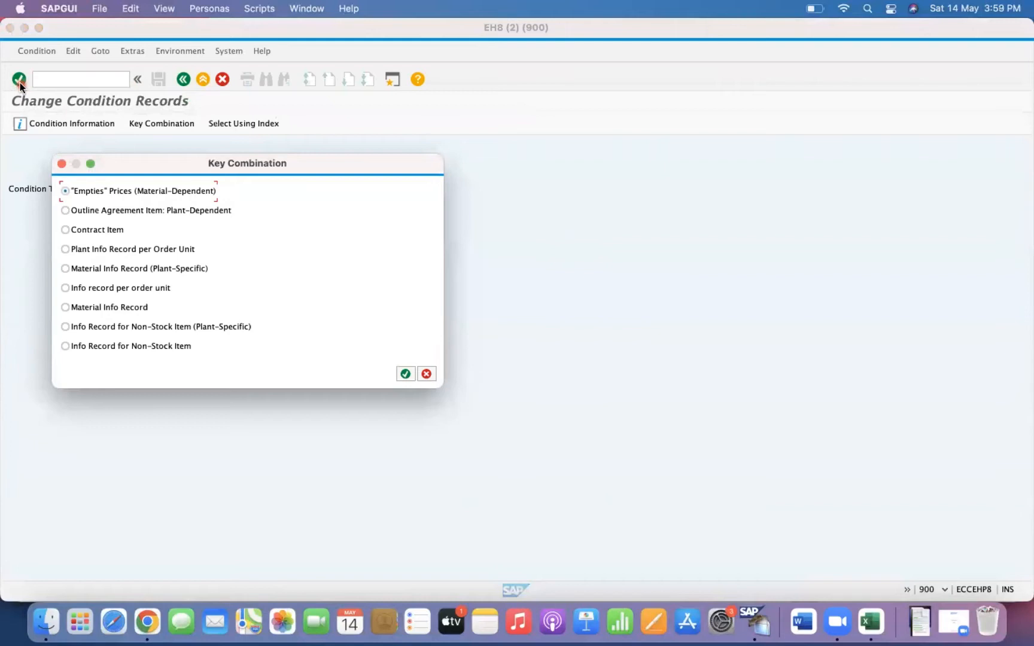
Choose the Material Info Record key combination for the condition records
key("Down")
key("Down")
key("Down")
key("Down")
key("Down")
key("Down")
key("Down")
key("Up")
key("Up")
key("Up")
key("Down")
key("Down")
left_click(405, 374)
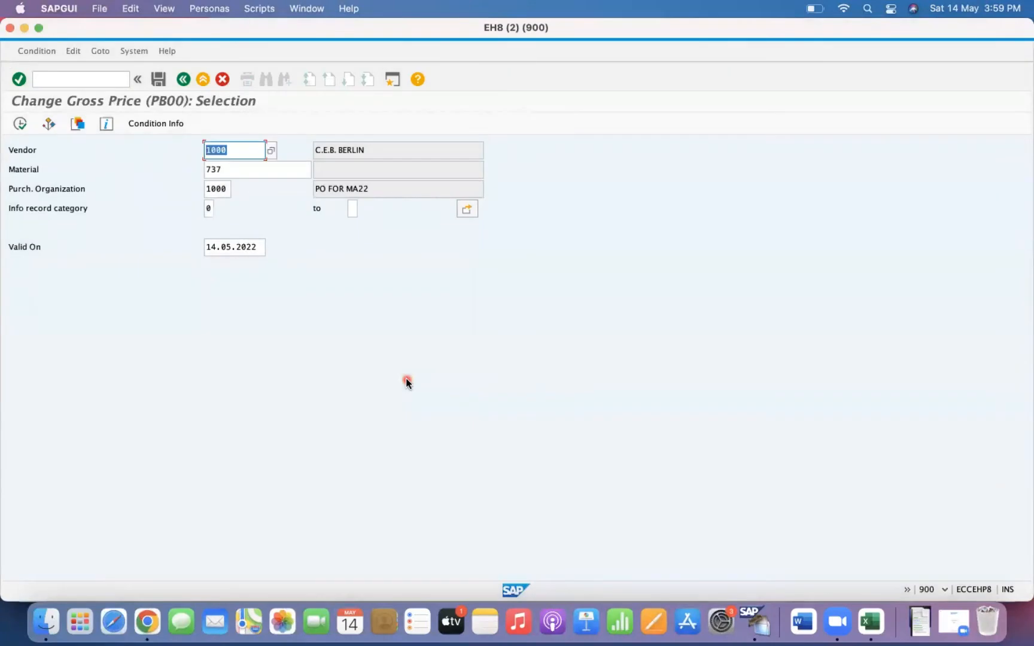
Enter vendor 1000 and material 737 as selection criteria for the gross price
type("1000")
key("Tab")
type("737")
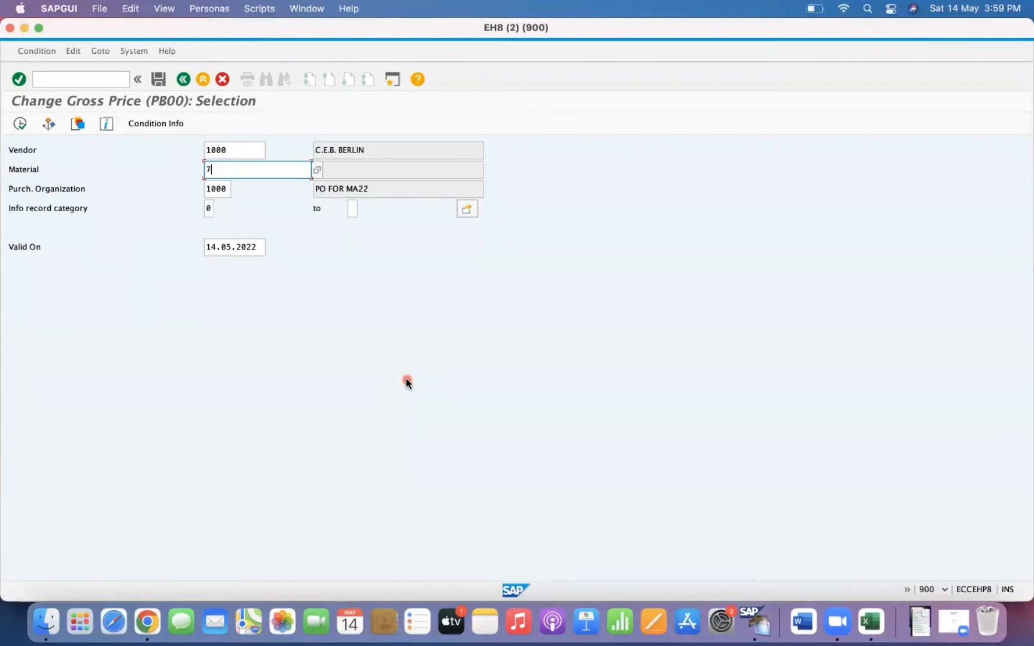
key("Tab")
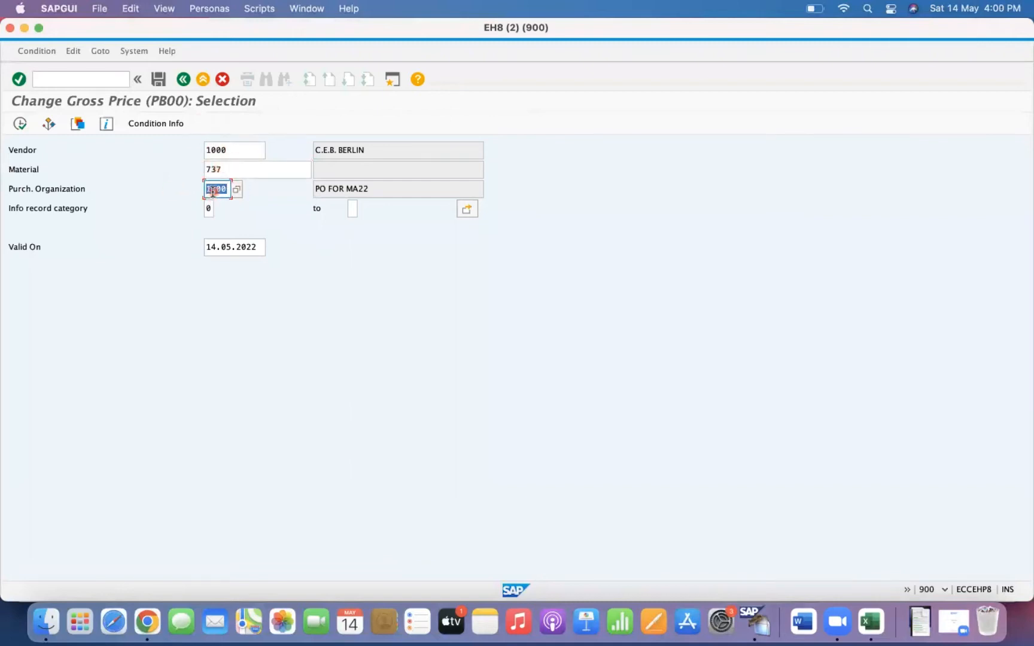
Clear and re-enter the selection criteria: vendor 1000, material 737, purchasing organization 1000 and info record category 0
key("shift+Tab")
key("shift+Tab")
key("BackSpace")
type("1000")
key("Tab")
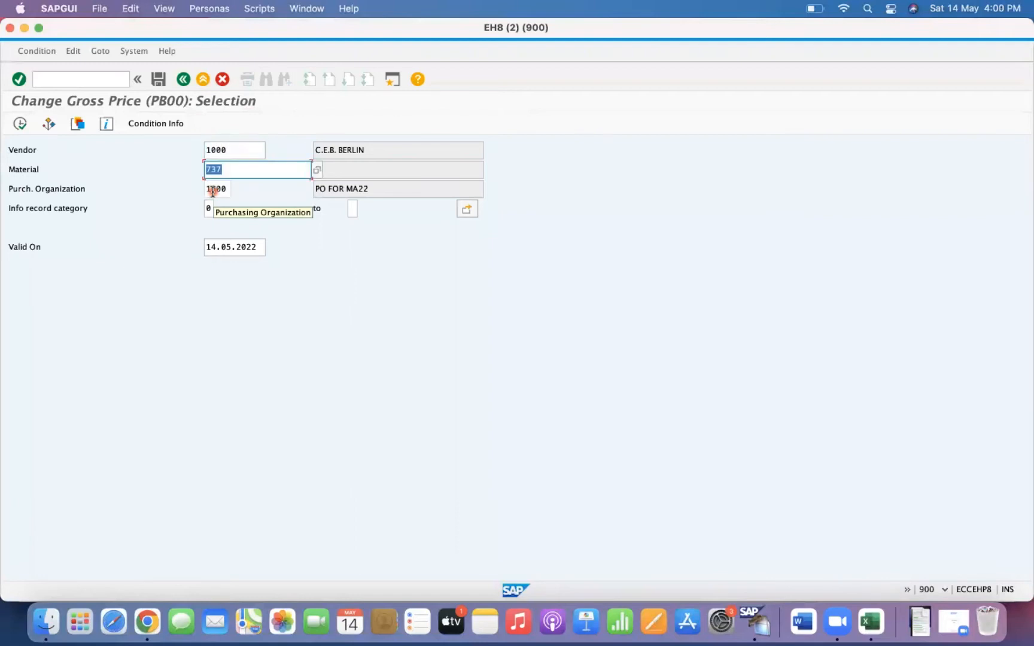
key("BackSpace")
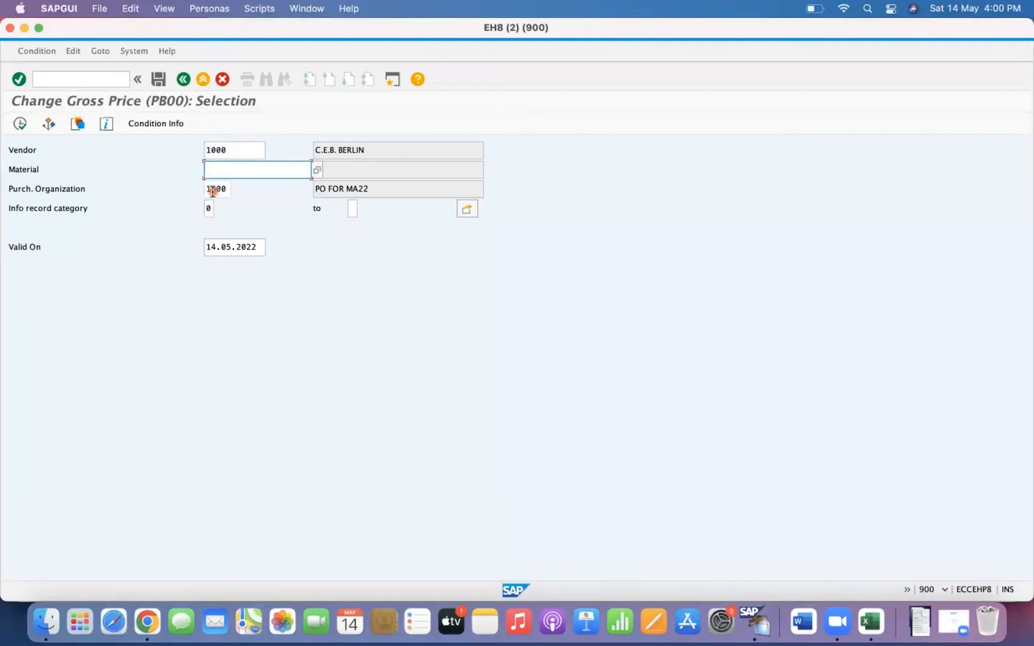
type("737")
key("Tab")
key("BackSpace")
type("1000")
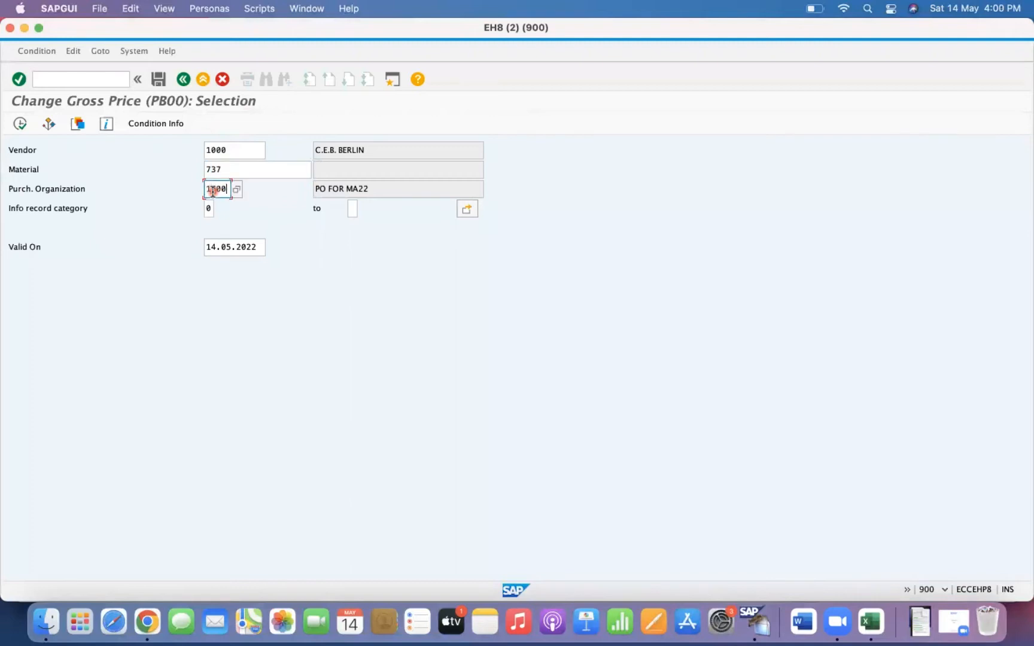
key("Tab")
key("BackSpace")
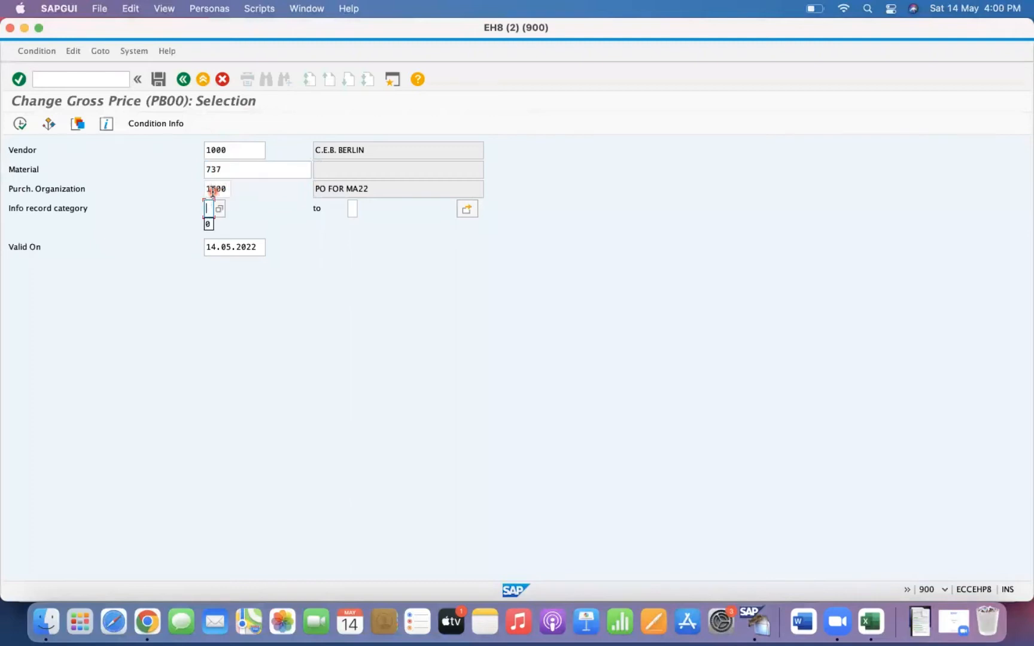
type("0")
key("Tab")
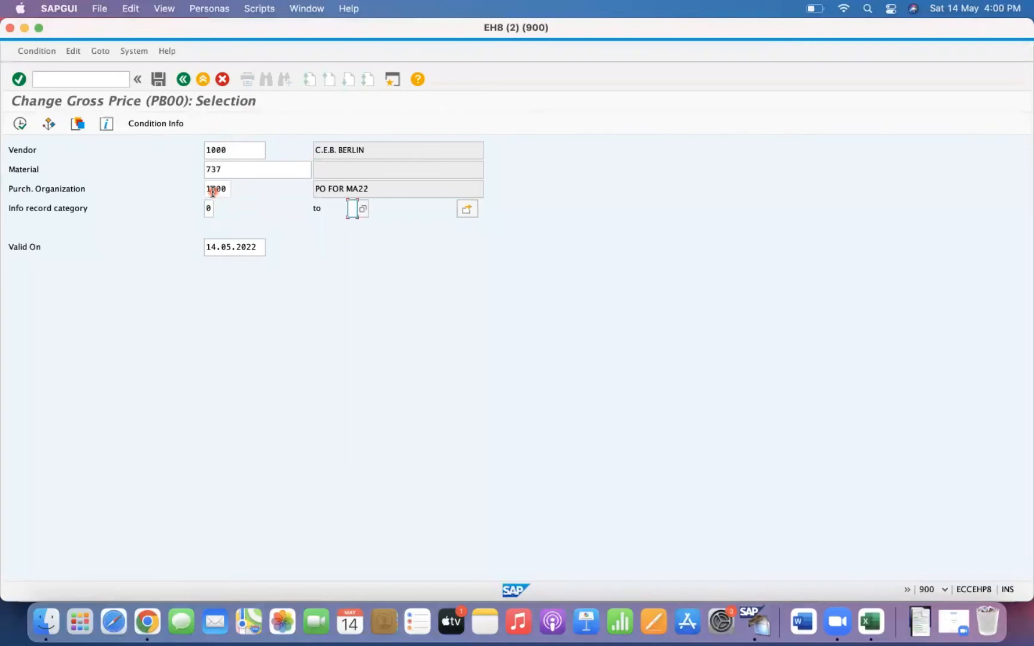
Execute the selection to open the gross price condition overview
key("Tab")
key("Tab")
key("Tab")
key("Tab")
key("Tab")
key("Tab")
key("Tab")
key("Tab")
key("shift+Tab")
key("shift+Tab")
key("shift+Tab")
key("shift+Tab")
key("Tab")
key("Tab")
key("Tab")
key("Tab")
key("Tab")
key("shift+Tab")
key("shift+Tab")
key("shift+Tab")
key("shift+Tab")
key("shift+Tab")
key("shift+Tab")
key("shift+Tab")
key("shift+Tab")
key("shift+Tab")
key("shift+Tab")
key("shift+Tab")
key("shift+Tab")
key("shift+Tab")
key("shift+Tab")
key("Tab")
key("Return")
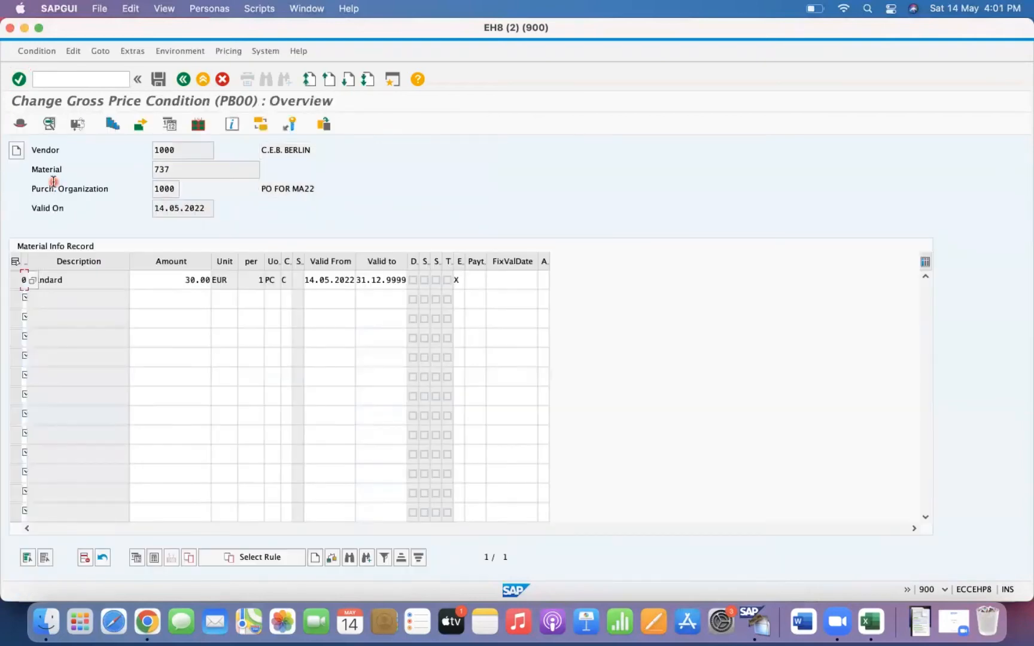
Set the Standard info record's gross price amount to 35 EUR and save the condition record
key("Tab")
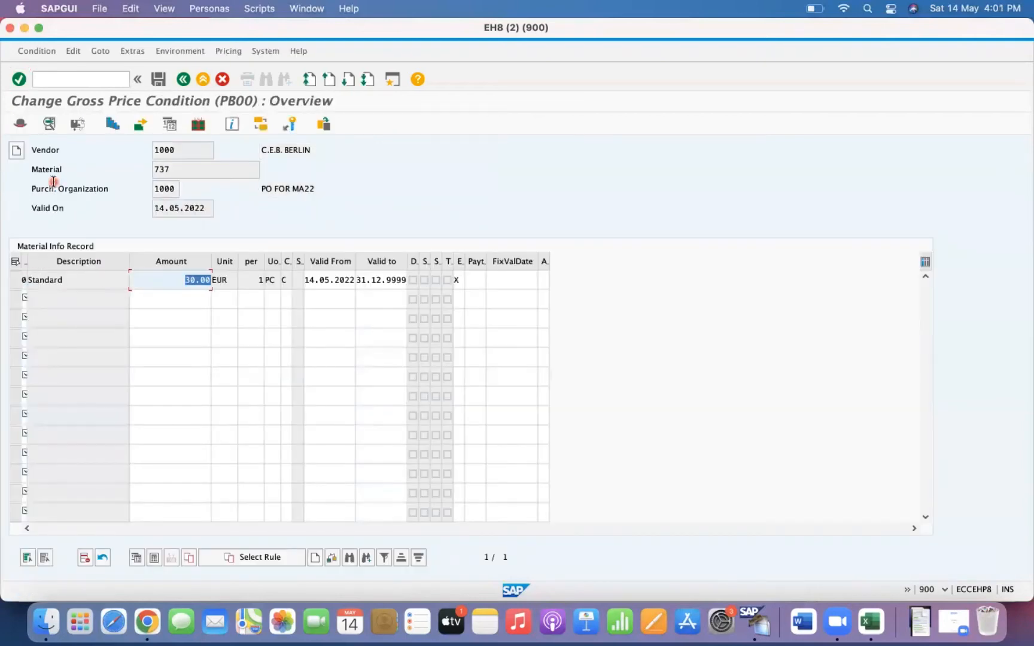
type("35")
key("shift+Tab")
key("shift+Tab")
key("shift+Tab")
key("shift+Tab")
key("shift+Tab")
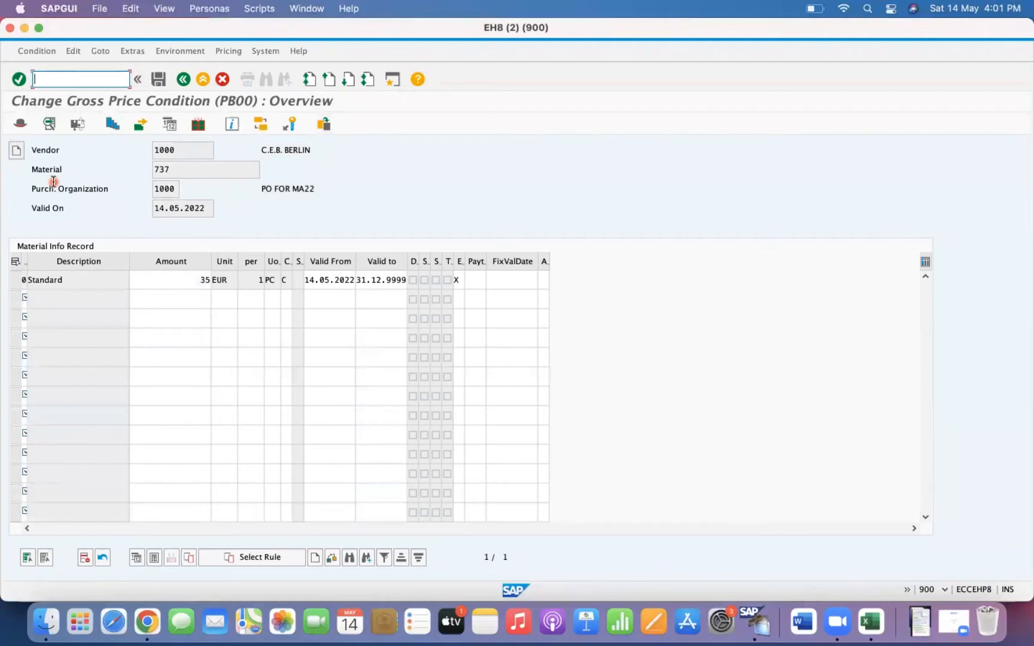
key("Tab")
key("Tab")
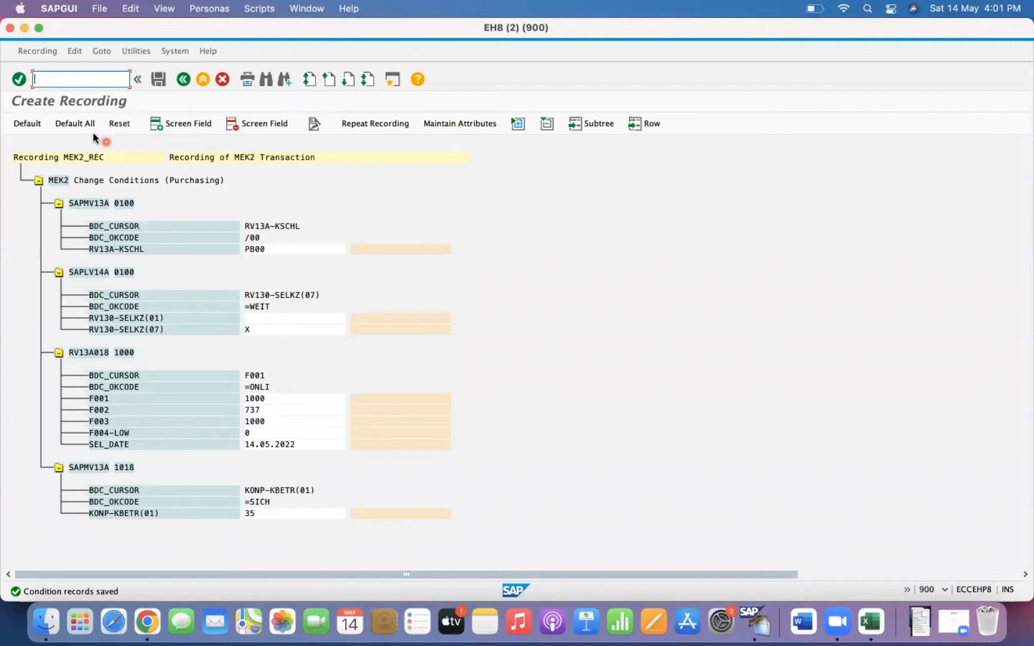
Apply default names to all fields of the MEK2_REC recording and acknowledge the messages for fields without a default
left_click(77, 126)
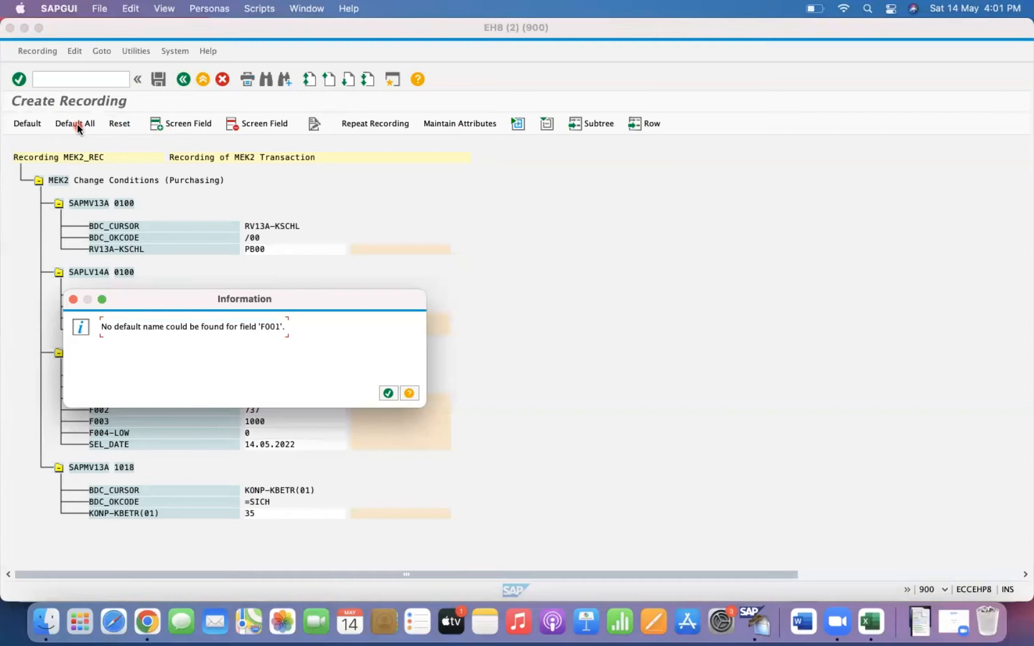
key("Return")
key("Return")
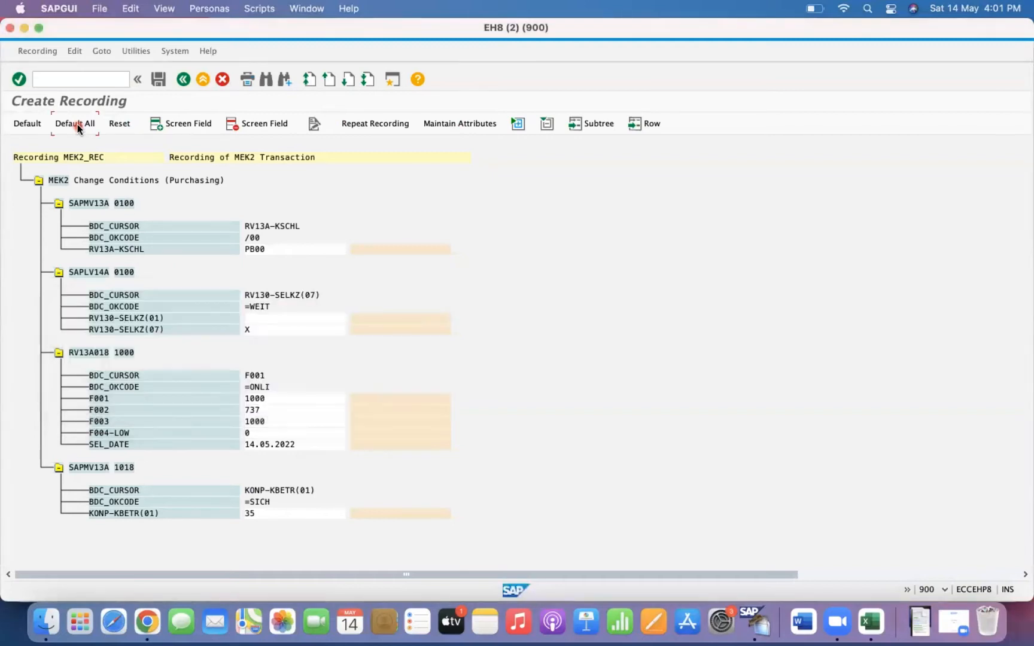
key("Return")
key("Return")
key("Return")
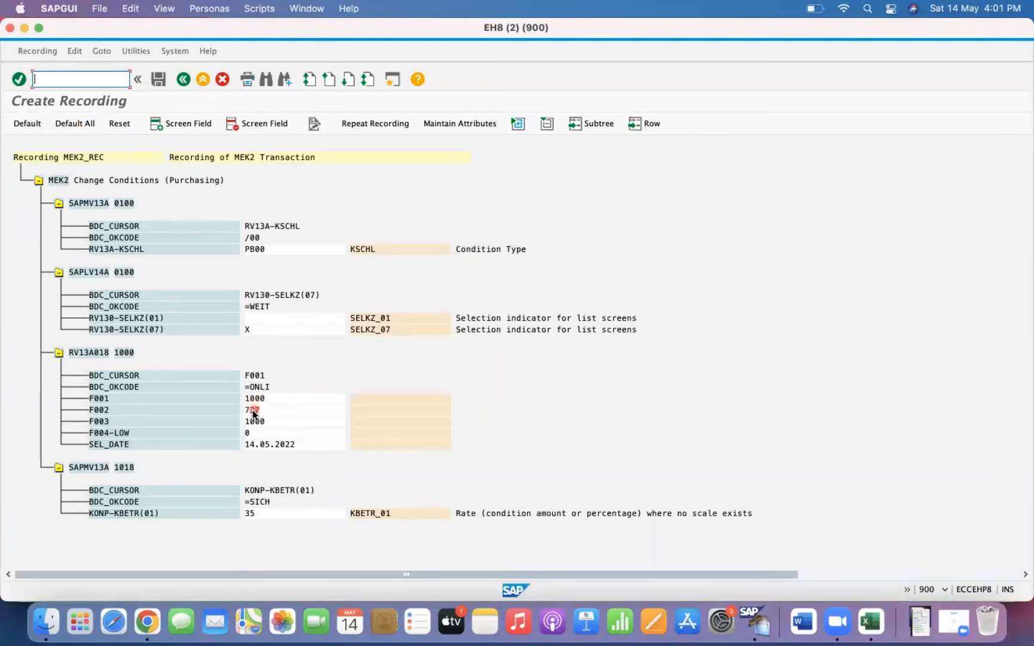
Assign the name LIFNR and the description Vendor Number to recording field F001
left_click(253, 432)
key("BackSpace")
left_click(99, 399)
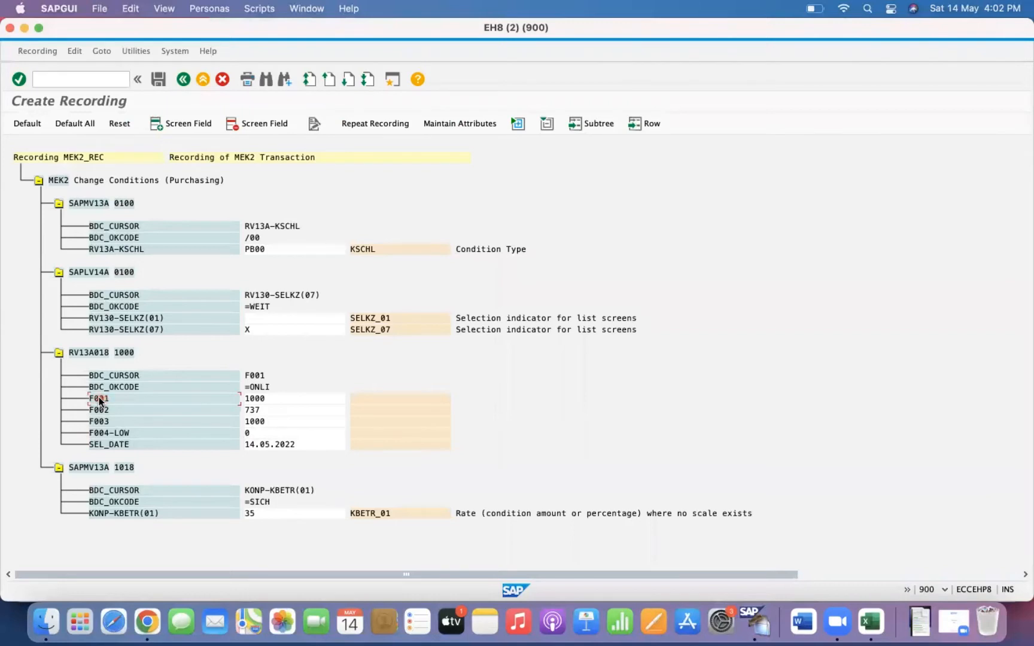
double_click(100, 399)
left_click(162, 196)
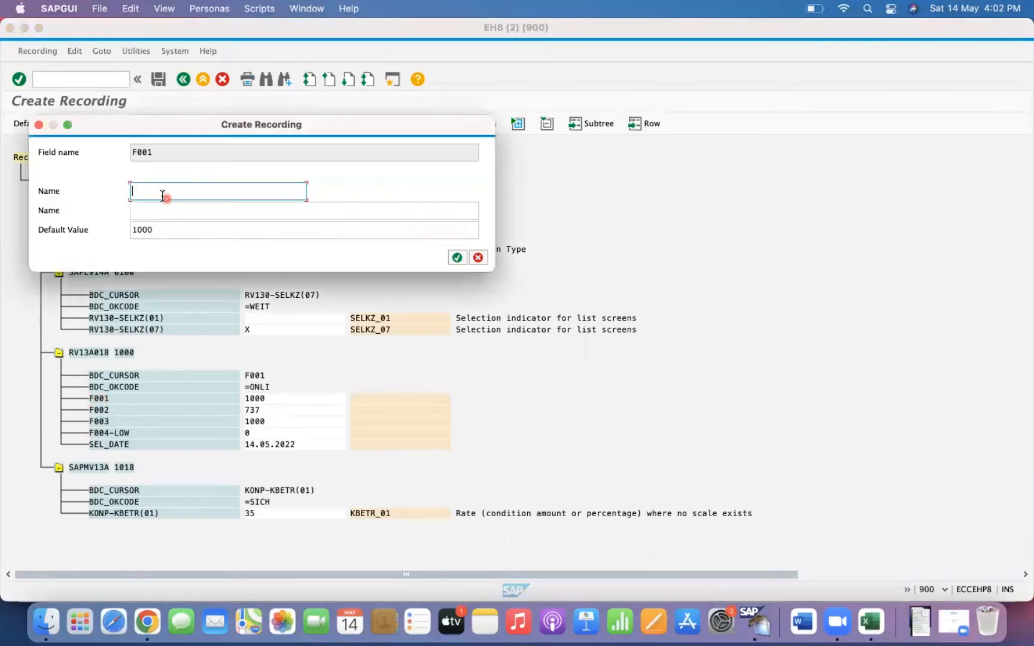
left_click(148, 210)
left_click(155, 191)
type("LIFNR")
left_click(150, 209)
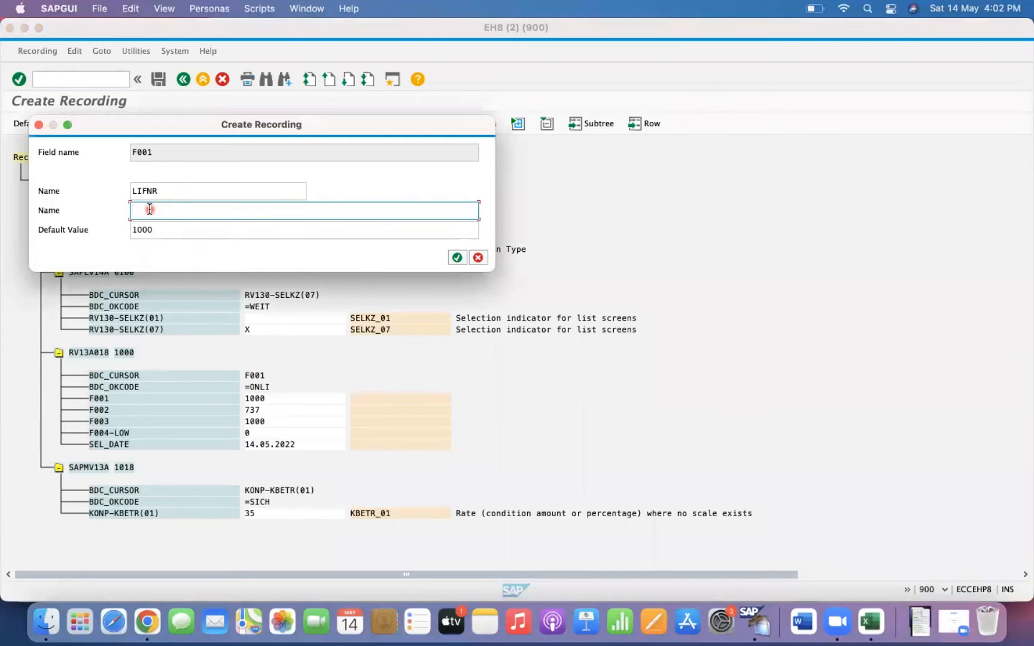
type("Ve")
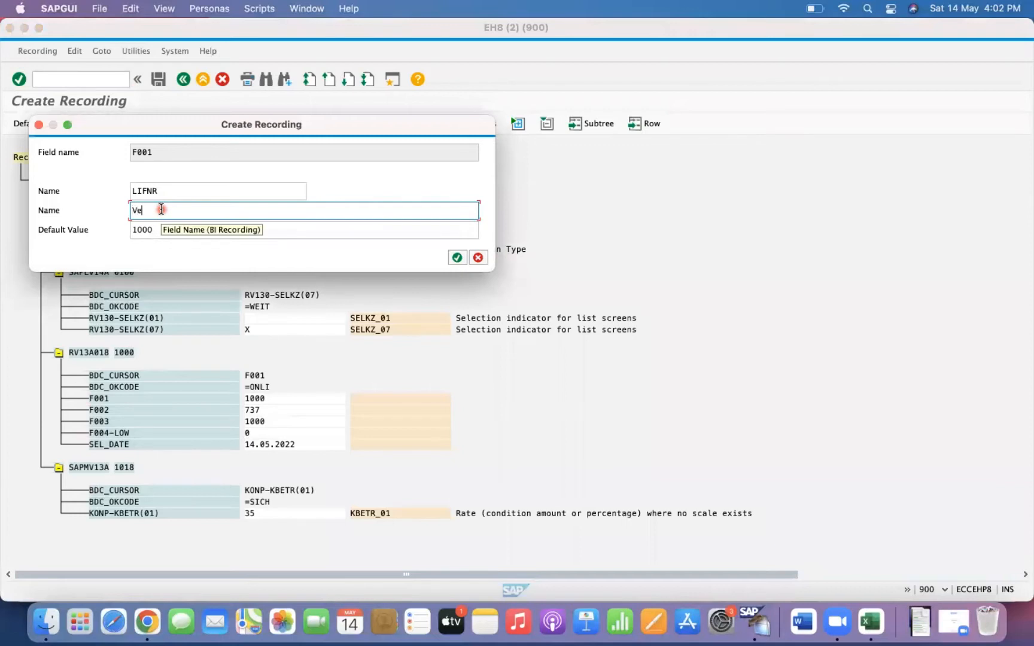
type("ndor Number")
left_click(454, 259)
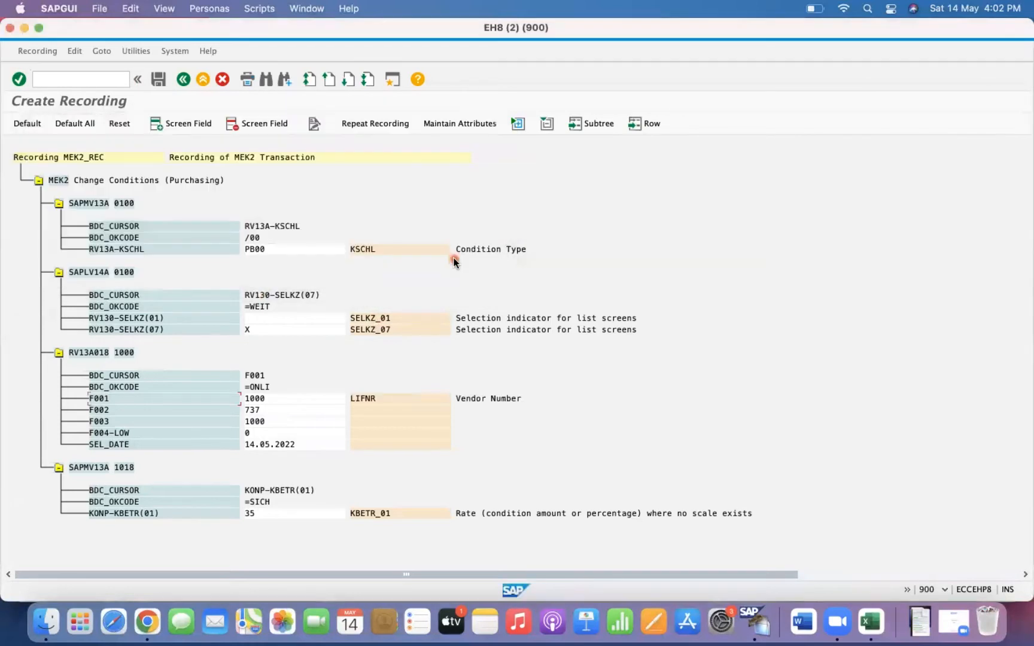
Assign the name MATNR and the description Material Number to recording field F002, keeping its default value
double_click(102, 412)
type("M")
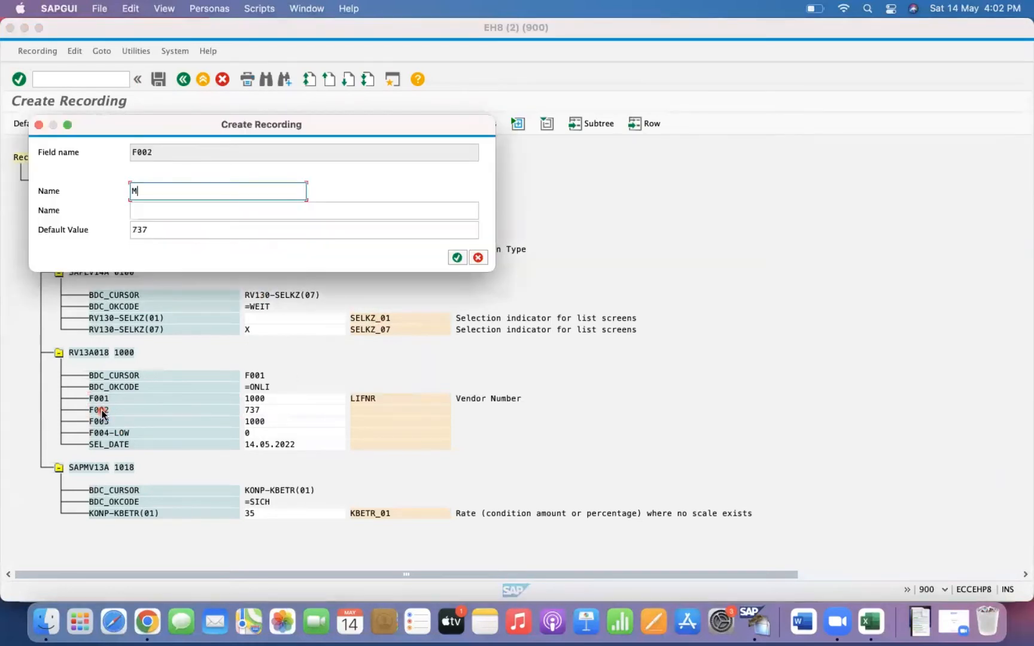
type("ATNR")
key("Tab")
type("Material Number")
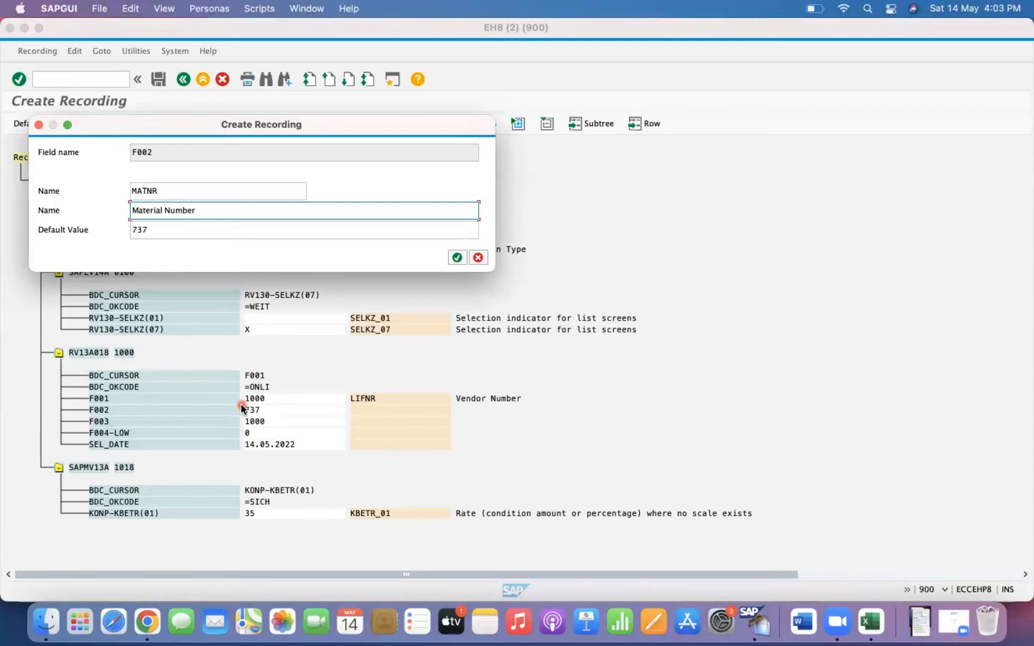
key("Tab")
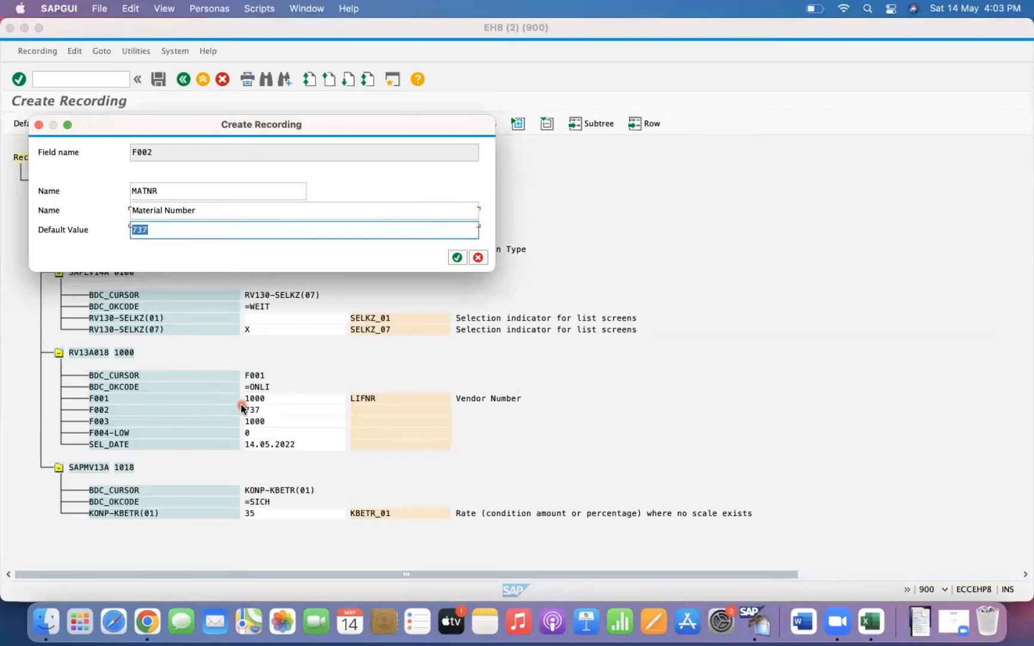
key("Tab")
key("Return")
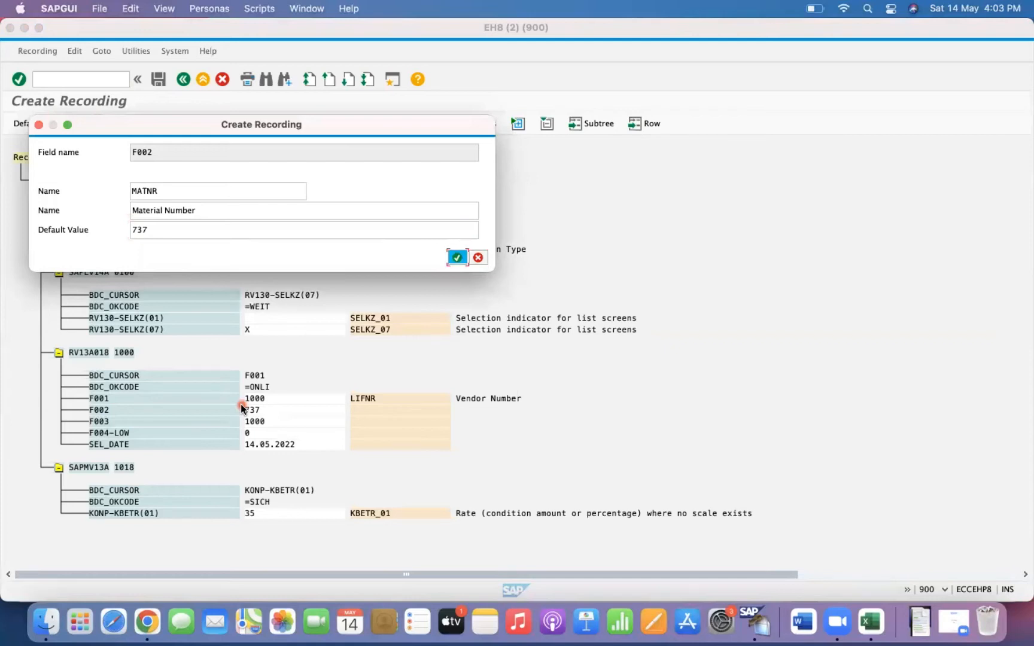
Assign the name EKORG and the description Purchase Organization to recording field F003
double_click(105, 424)
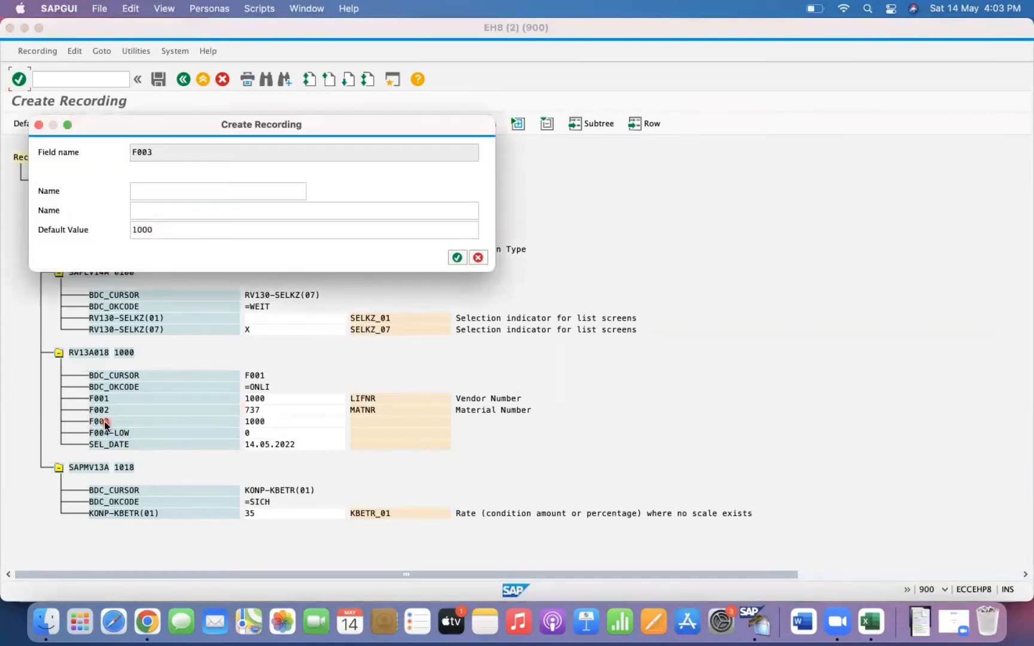
type("EKORG")
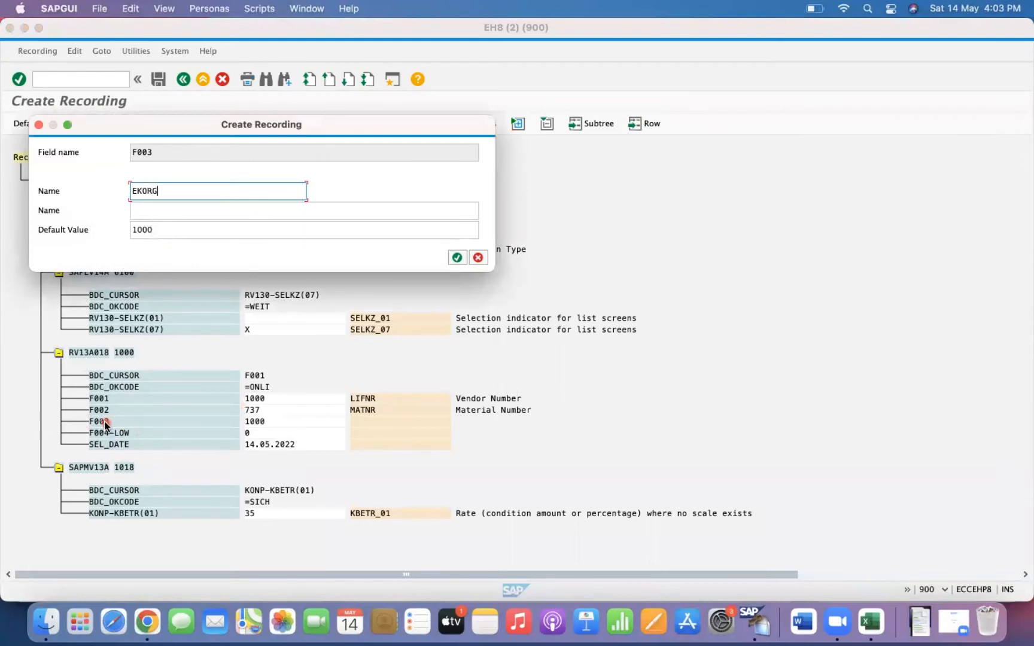
key("Tab")
type("Purchase")
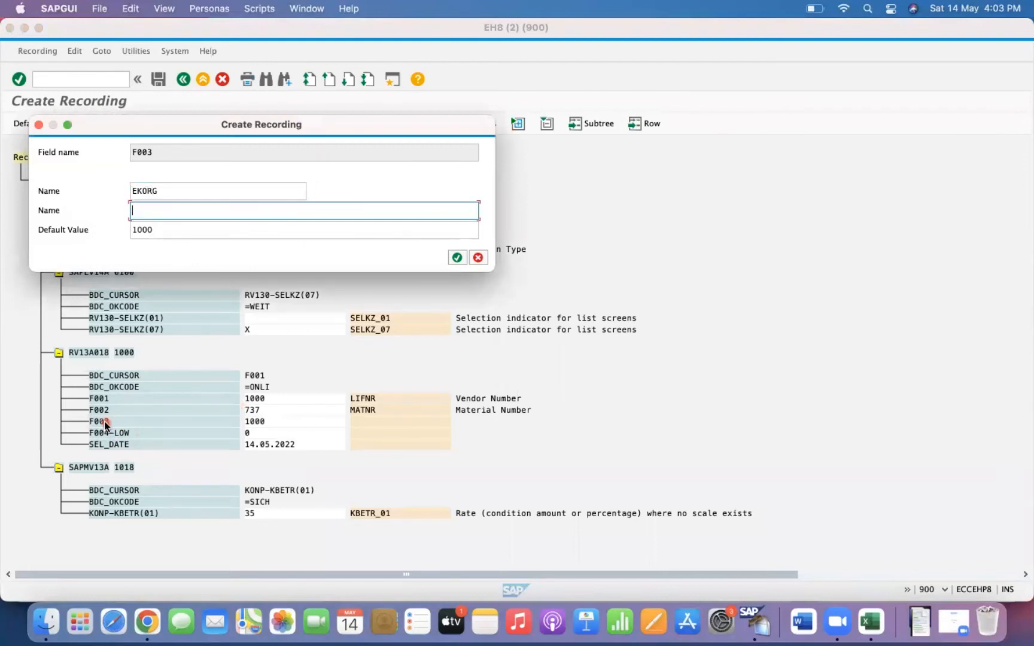
type(" Organization")
key("Return")
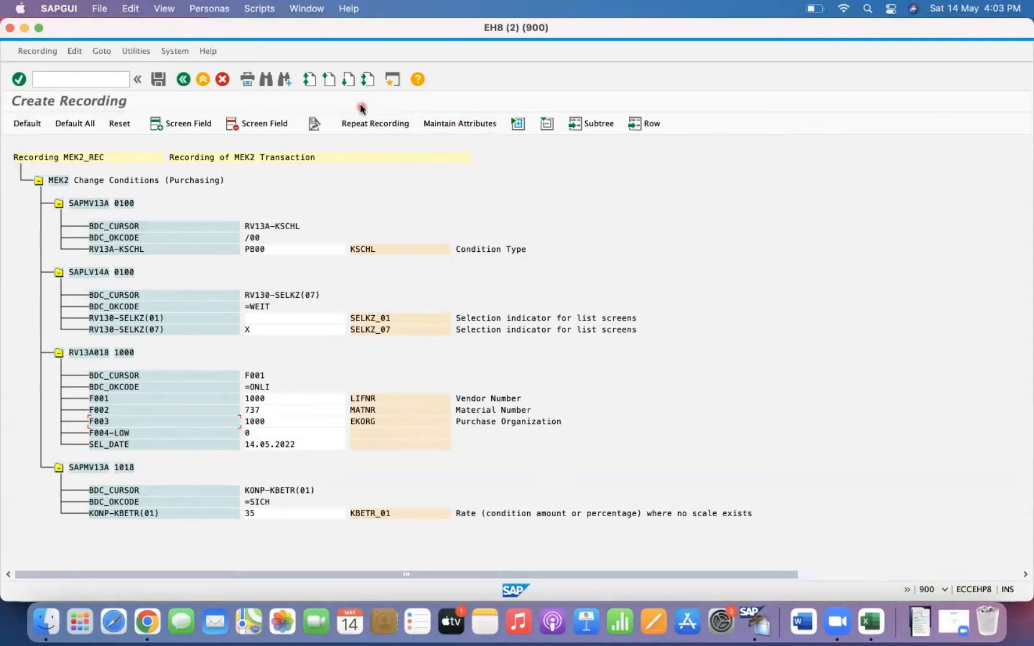
Start the General Table Display transaction in a new session
left_click(394, 83)
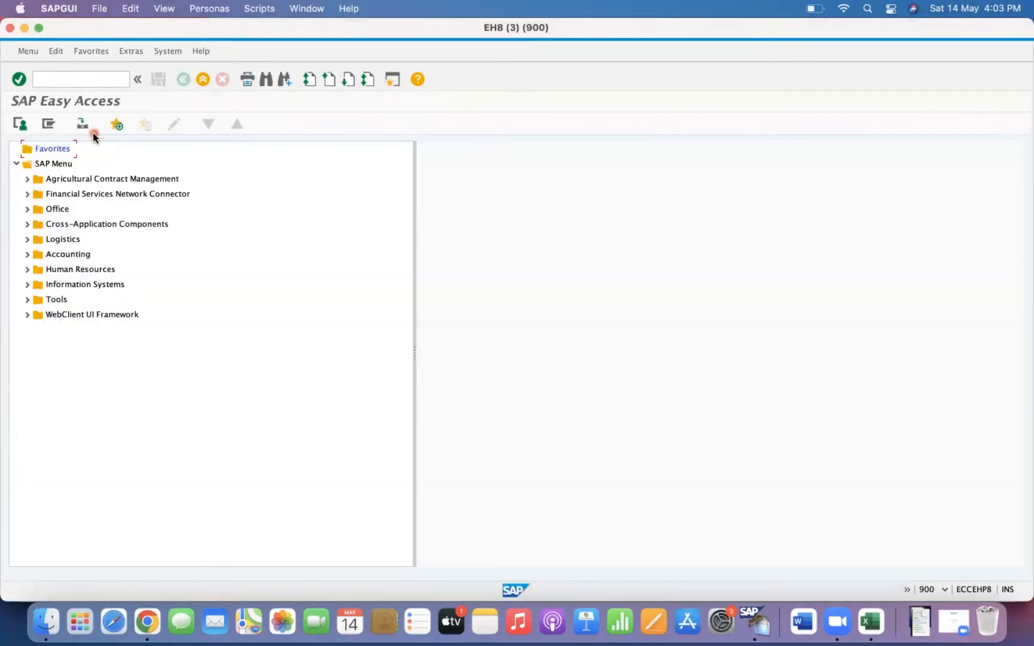
left_click(70, 86)
type("sel")
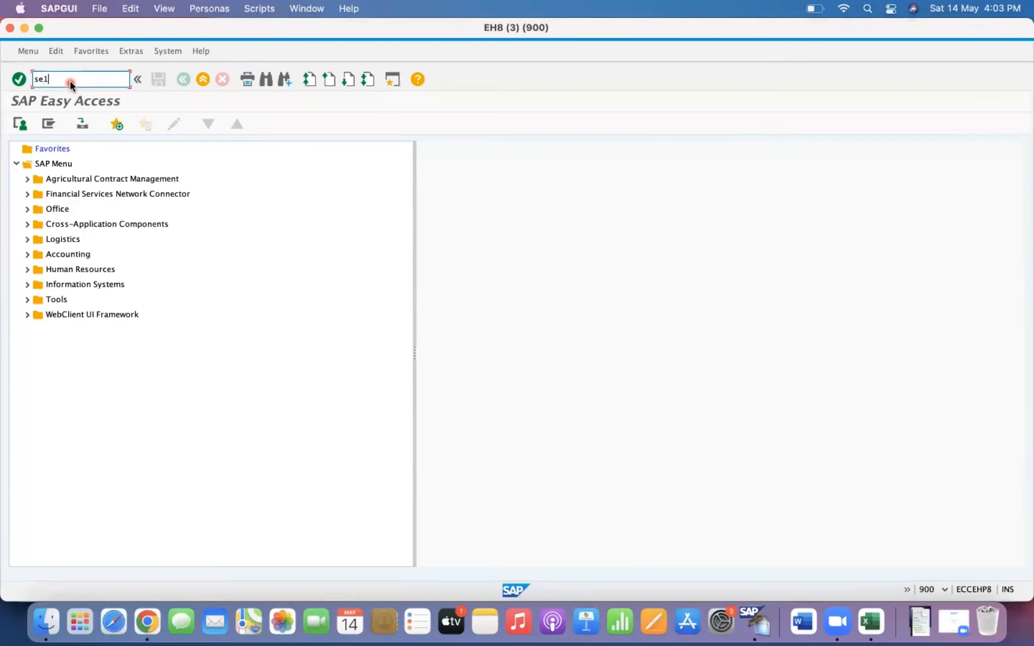
key("Return")
Check tables EINA and EINE for the technical name of the info record category field, and return to the recording session
type("EINA")
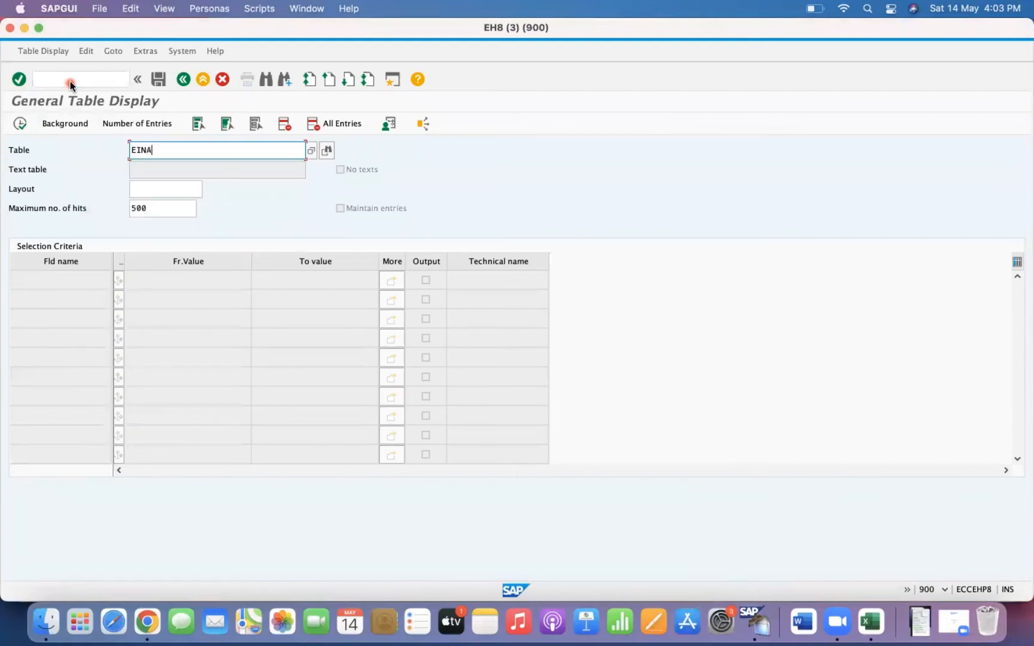
key("Return")
type("EINE")
left_click(458, 327)
left_click(483, 339)
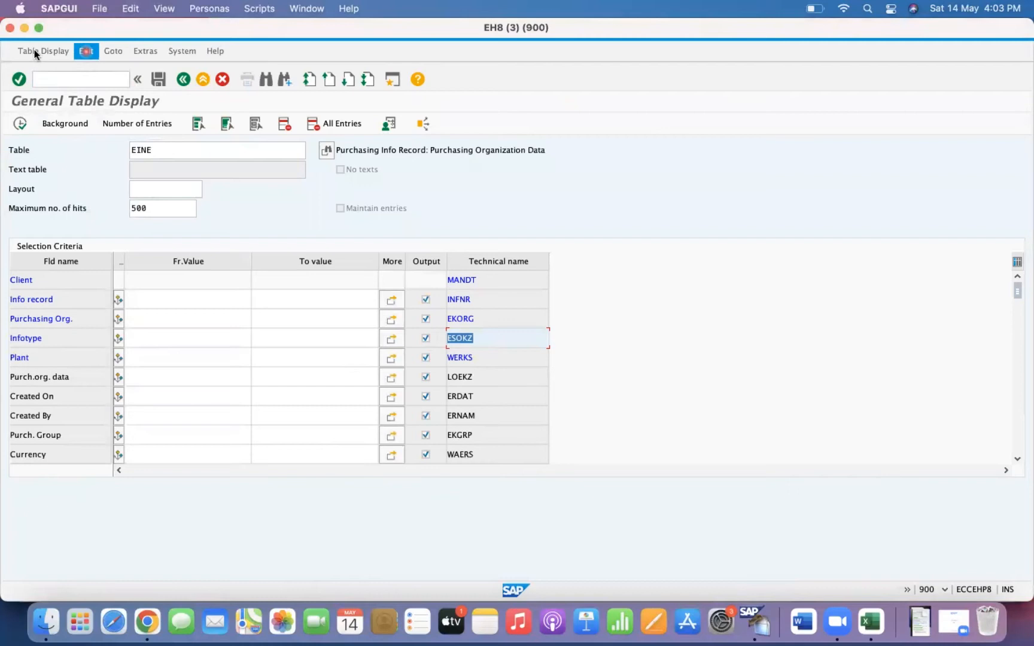
left_click(23, 28)
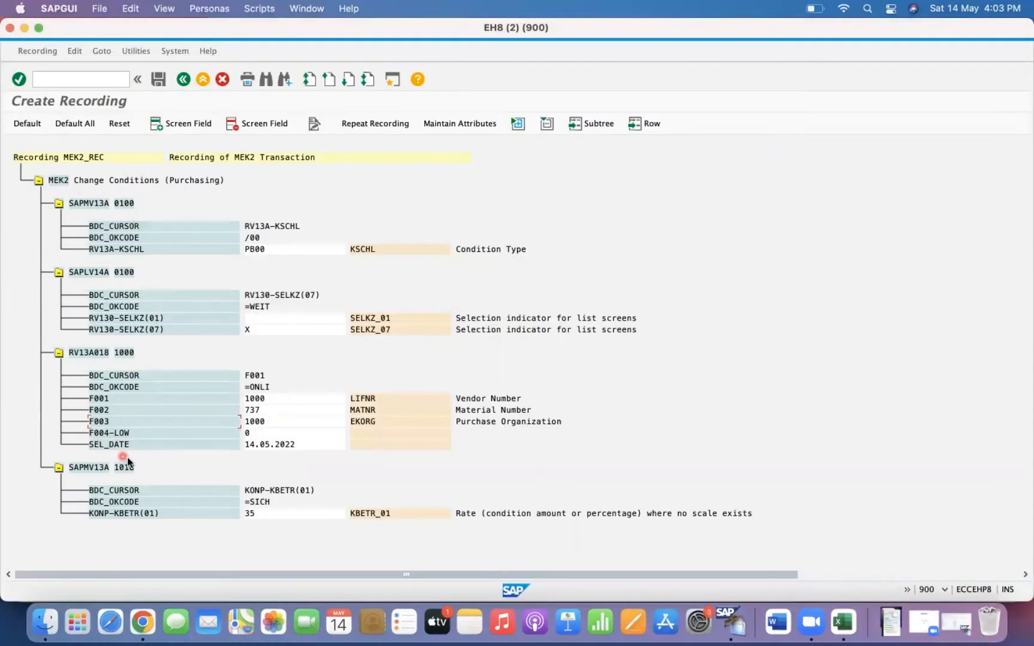
Assign the name ESOKZ and the description Info Category to recording field F004-LOW
double_click(247, 434)
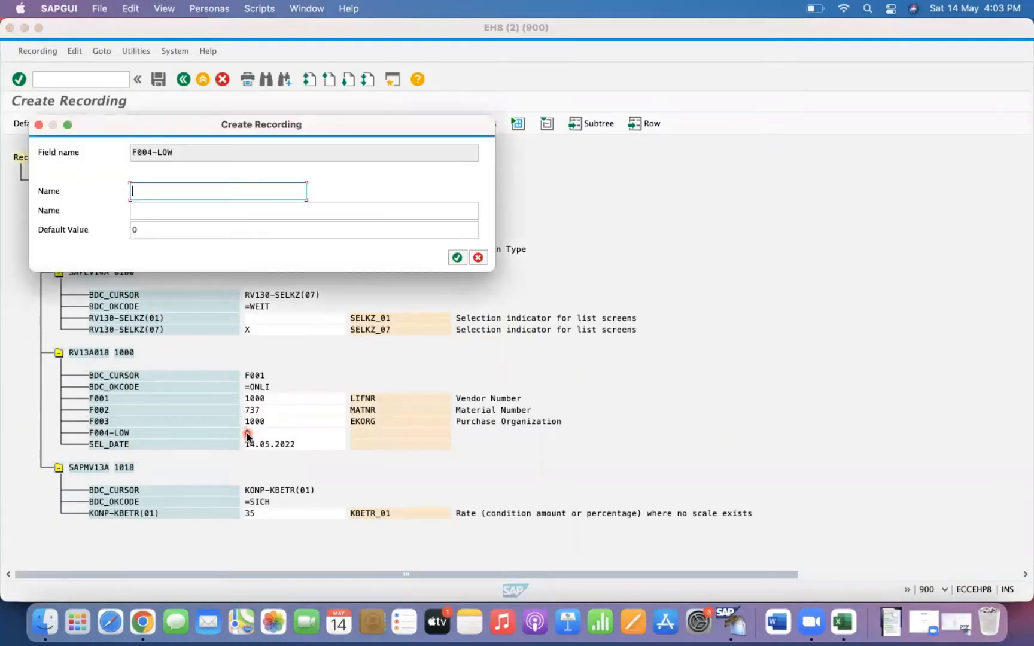
type("ESOKZ")
key("Tab")
type("Info Category")
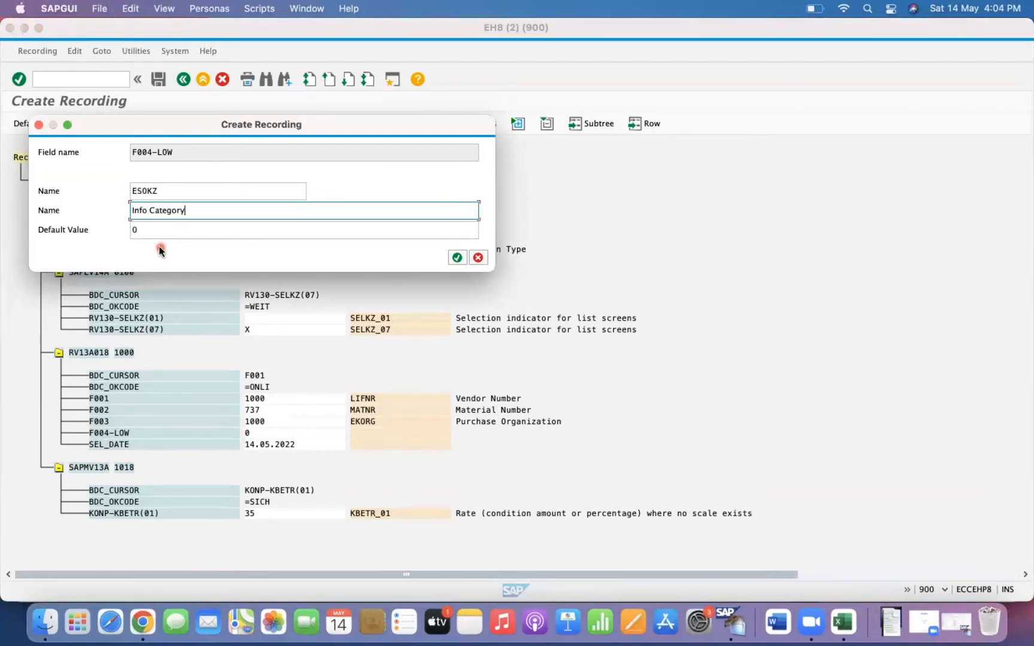
left_click(456, 257)
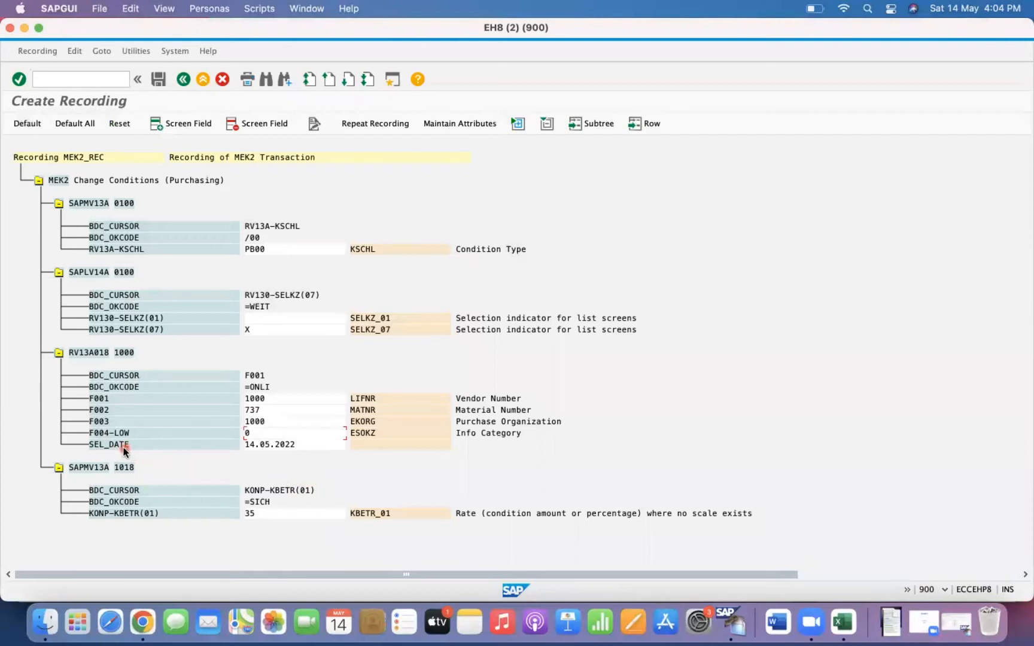
Assign the name DATAM and the description Selection Date to recording field SEL_DATE
double_click(255, 446)
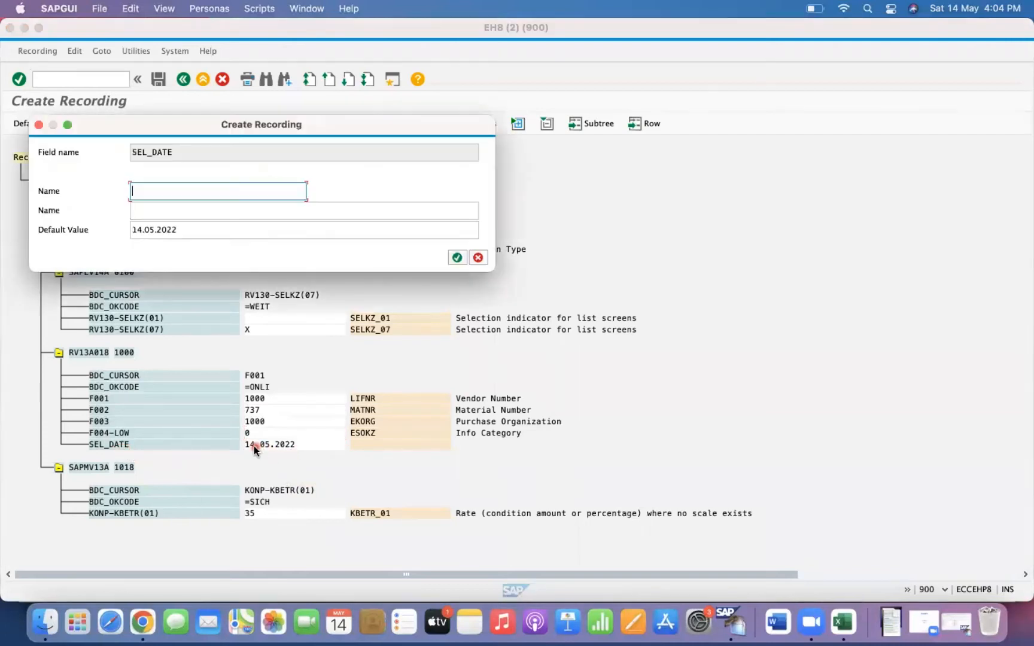
type("DATAM")
key("Tab")
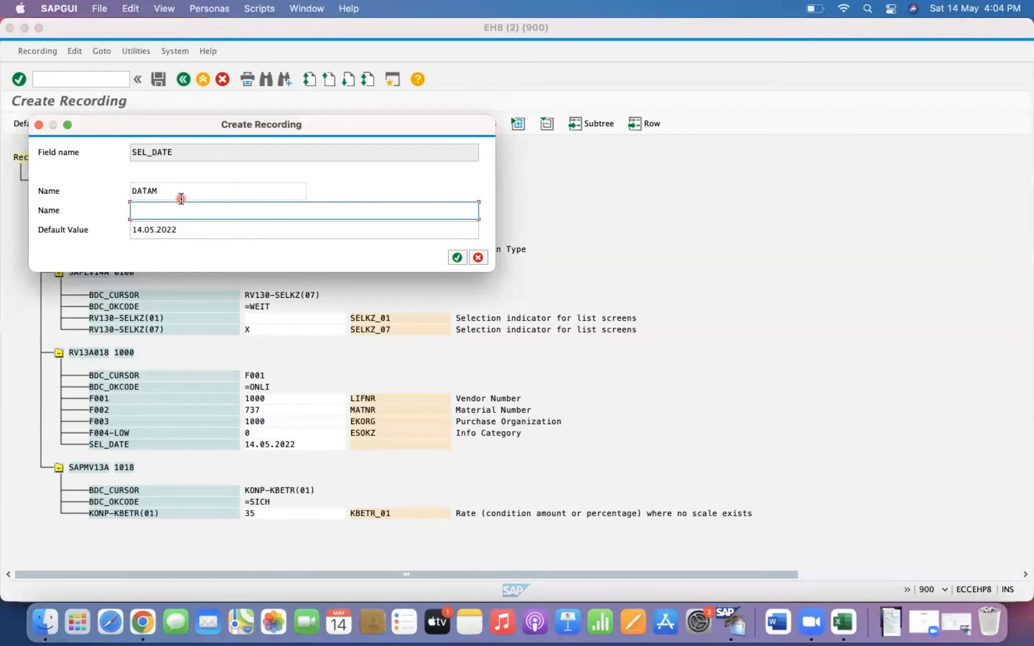
type("Selection Date")
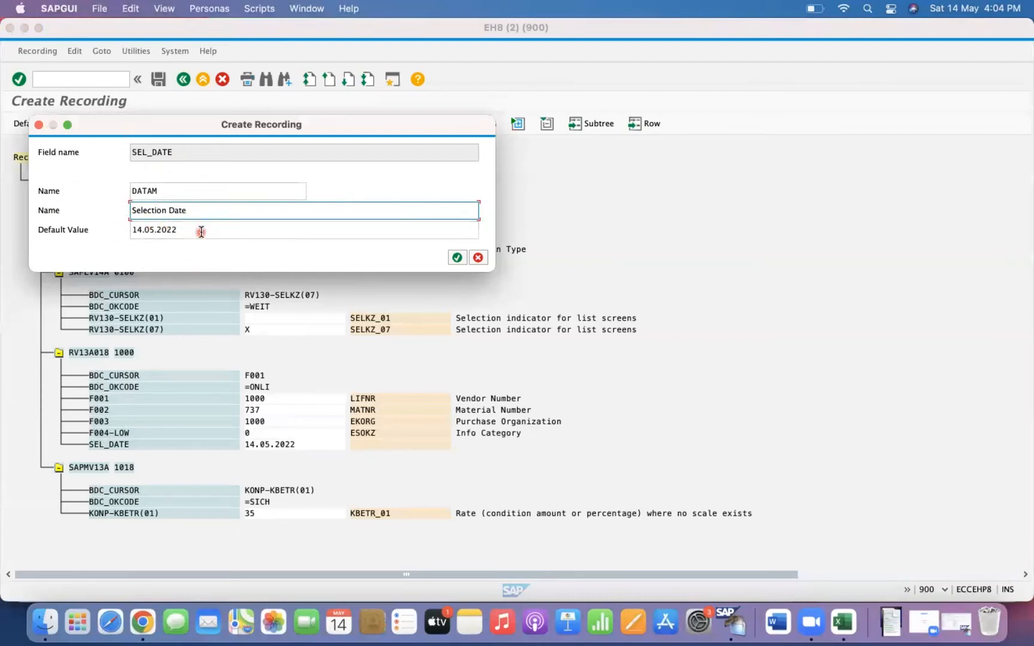
left_click(457, 259)
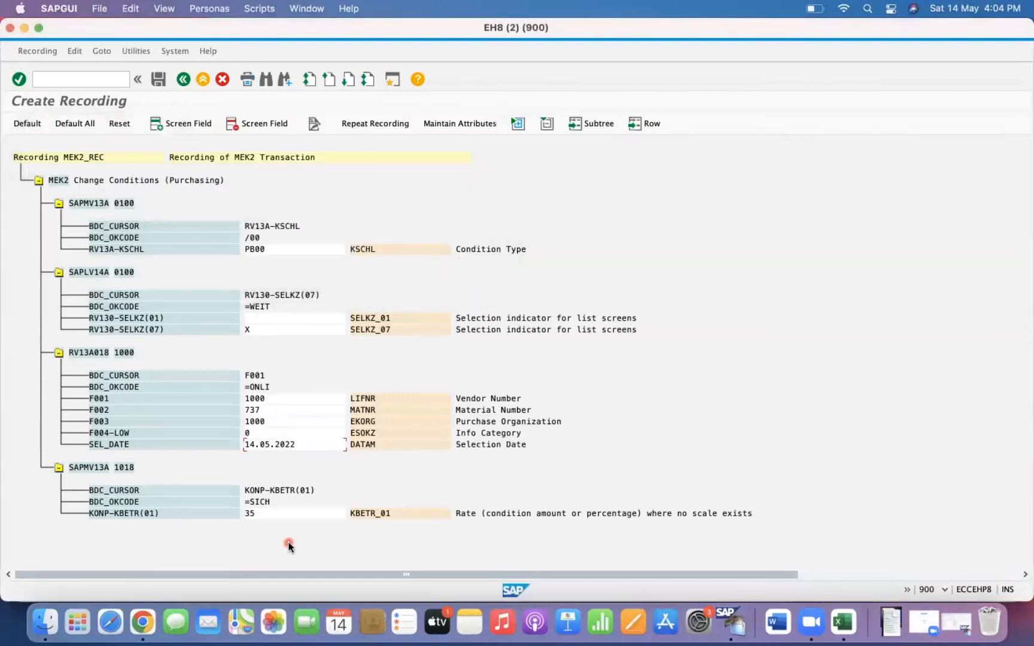
Save the recording and go back to the attributes of object MEK2
left_click(159, 80)
left_click(185, 80)
left_click(185, 80)
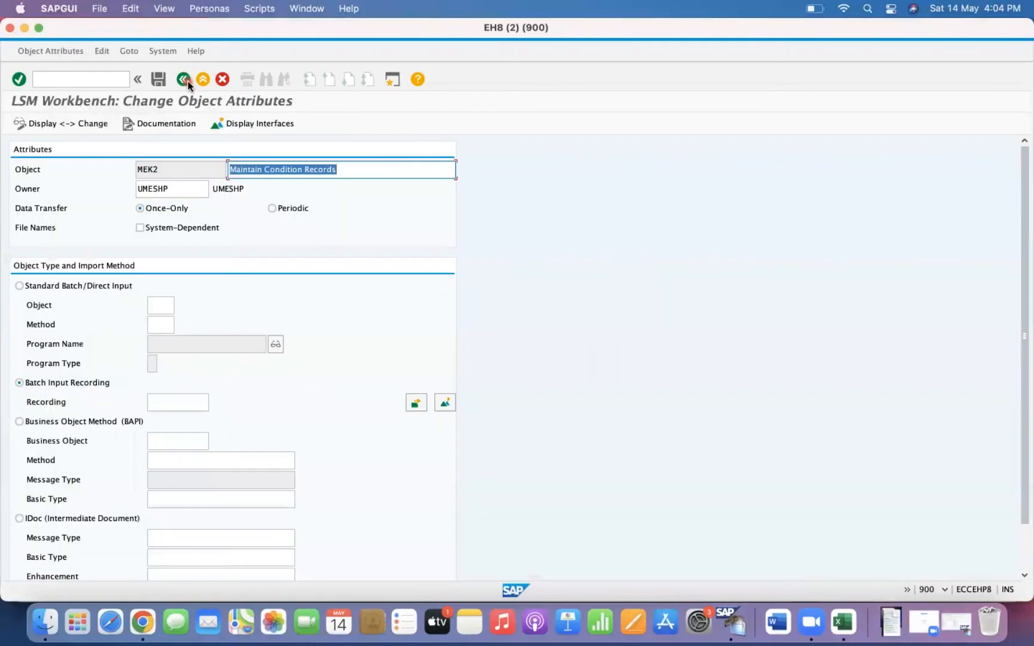
Assign recording MEK2_REC as the object's batch input recording and save the object attributes
left_click(169, 402)
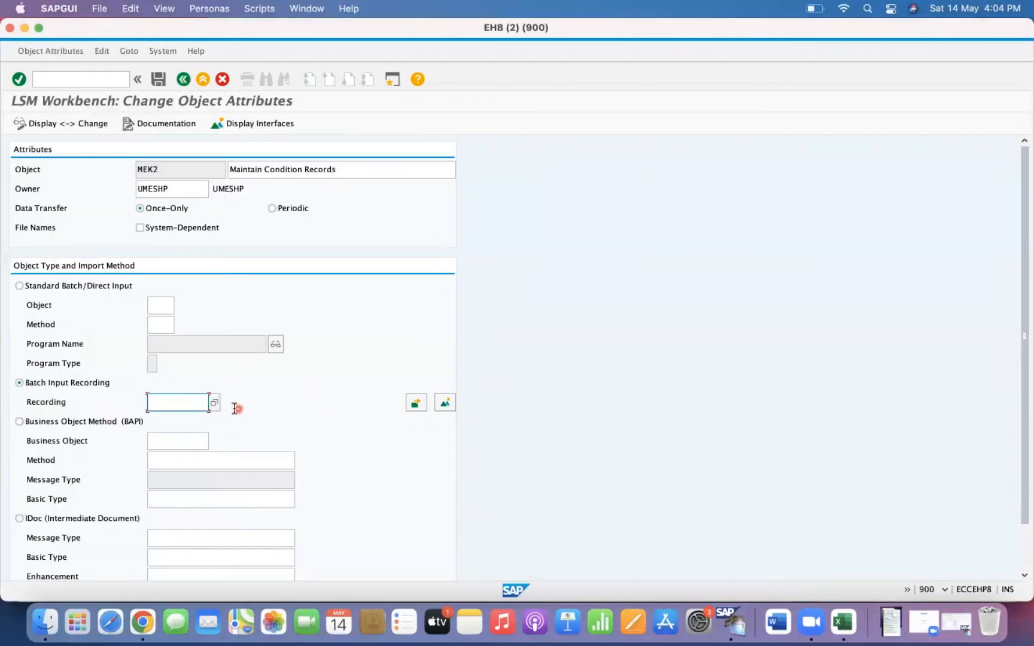
left_click(214, 402)
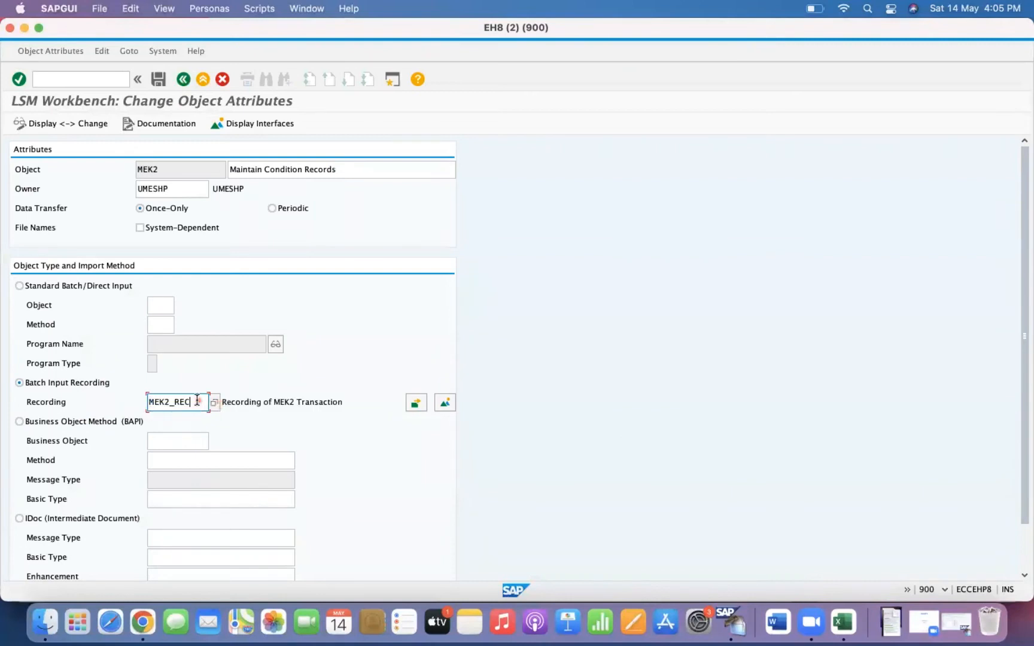
left_click(155, 80)
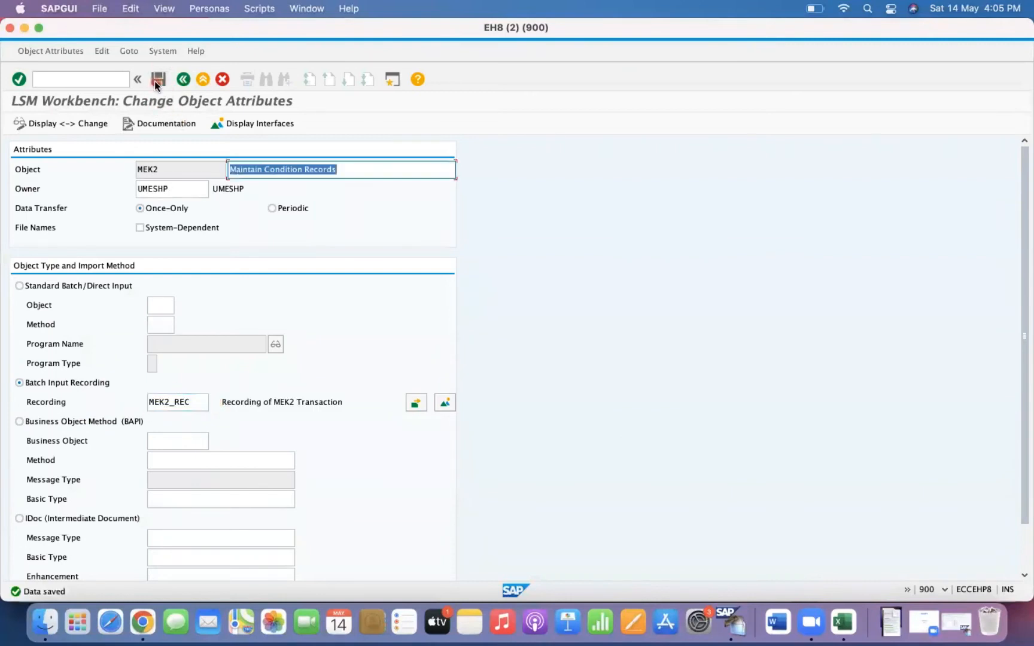
Return to the process steps of object MEK2 and open Define Source Structures in change mode
left_click(185, 84)
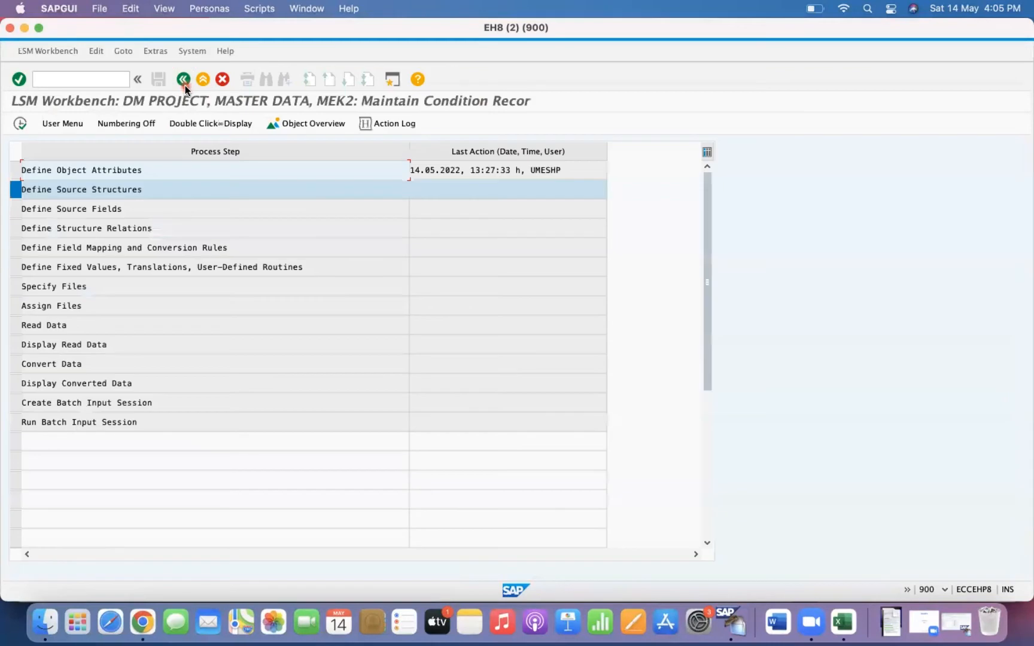
left_click(22, 125)
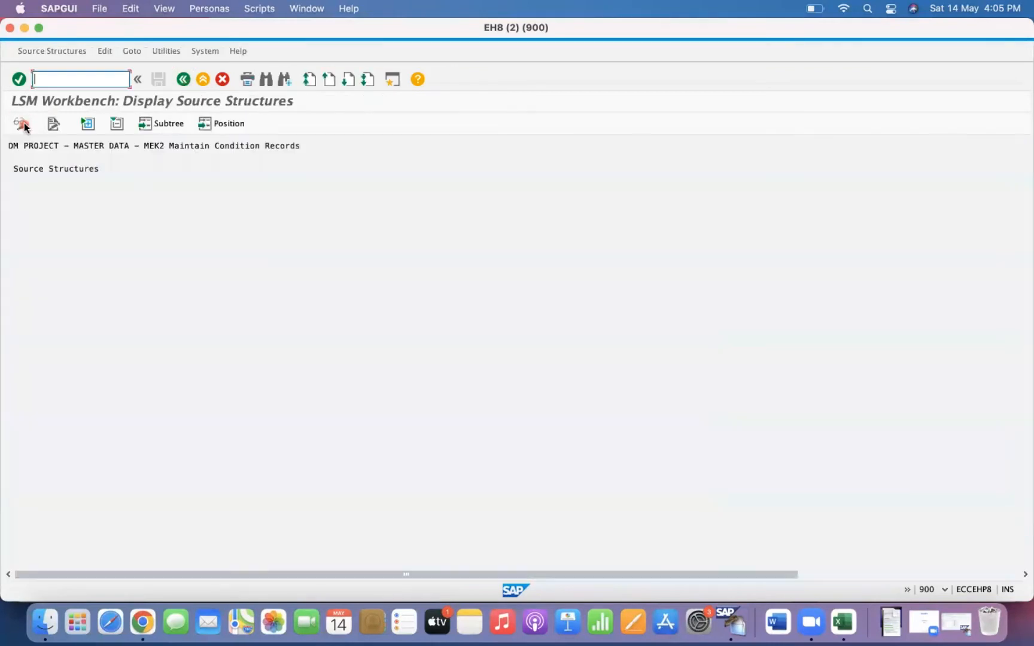
left_click(23, 124)
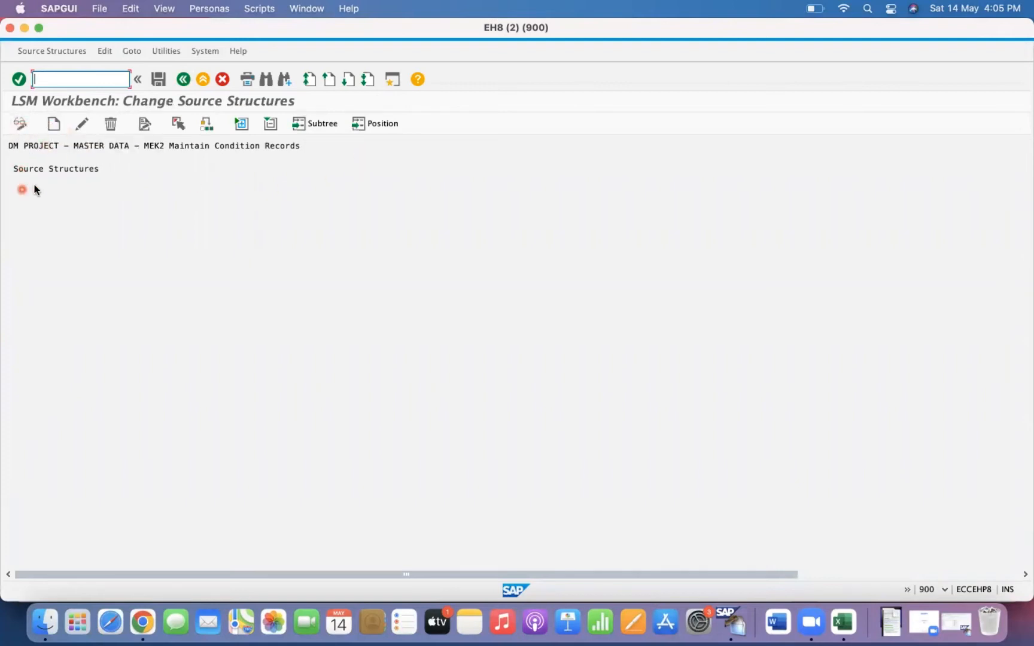
Create the source structure SSMEK2 with the description Source Structure for MEK2, save it and go back to the process steps
left_click(53, 123)
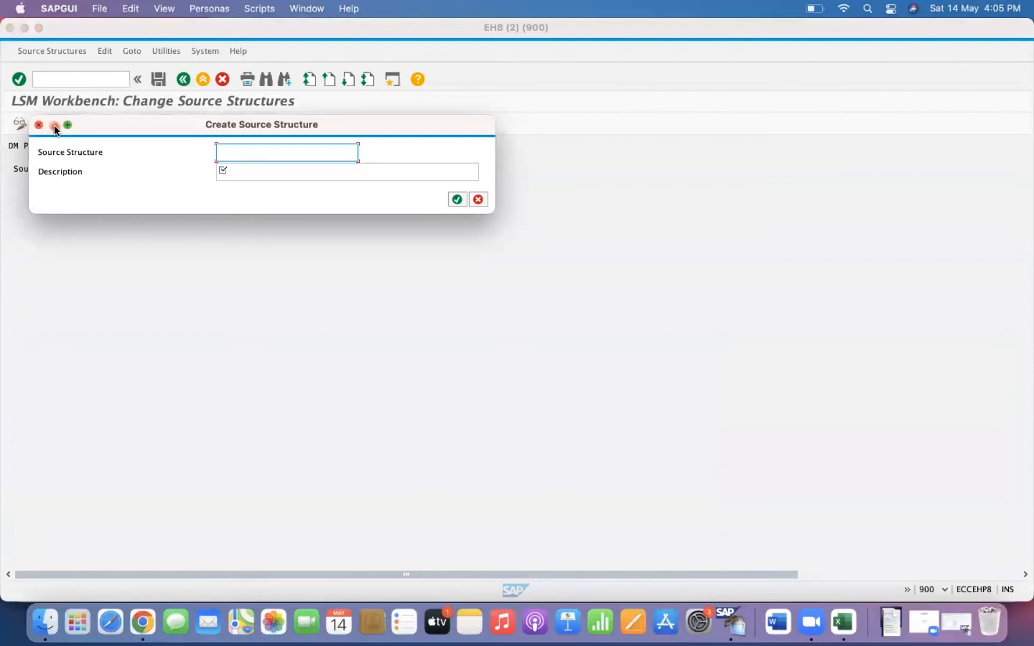
type("MEKOSO")
key("BackSpace")
key("BackSpace")
key("BackSpace")
key("BackSpace")
key("BackSpace")
key("BackSpace")
type("SSMEK2")
key("Tab")
type("Sou")
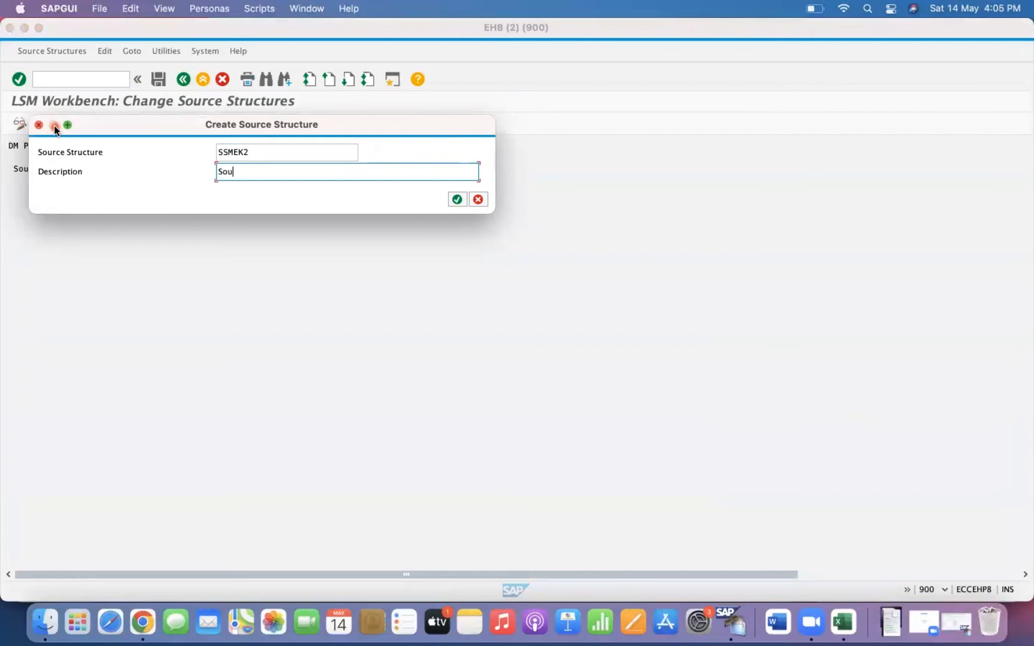
type("rce Structure for MEK2")
left_click(456, 199)
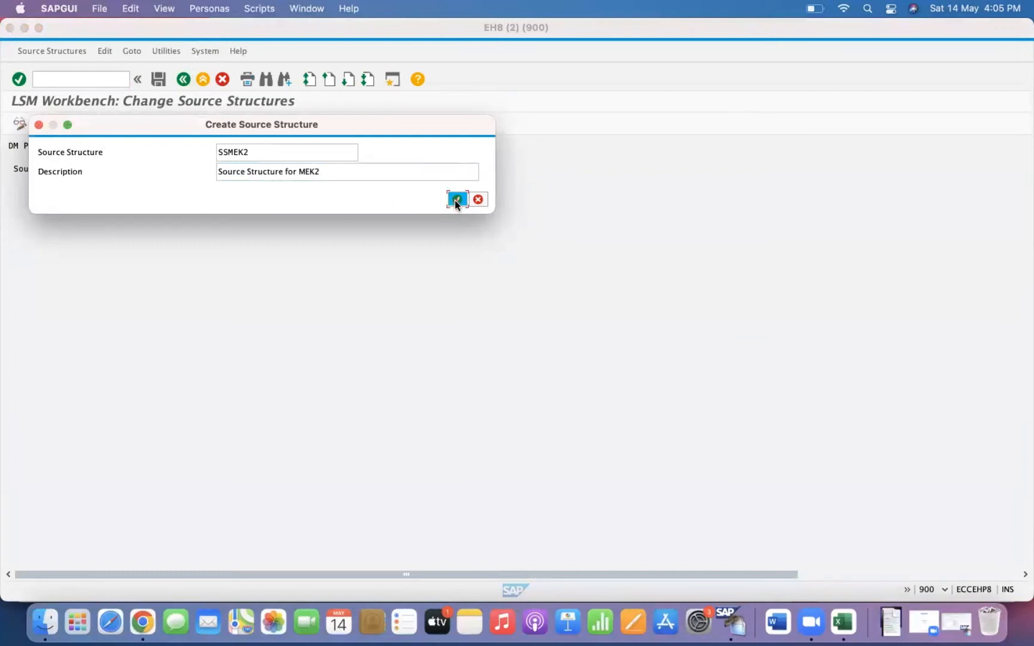
left_click(158, 80)
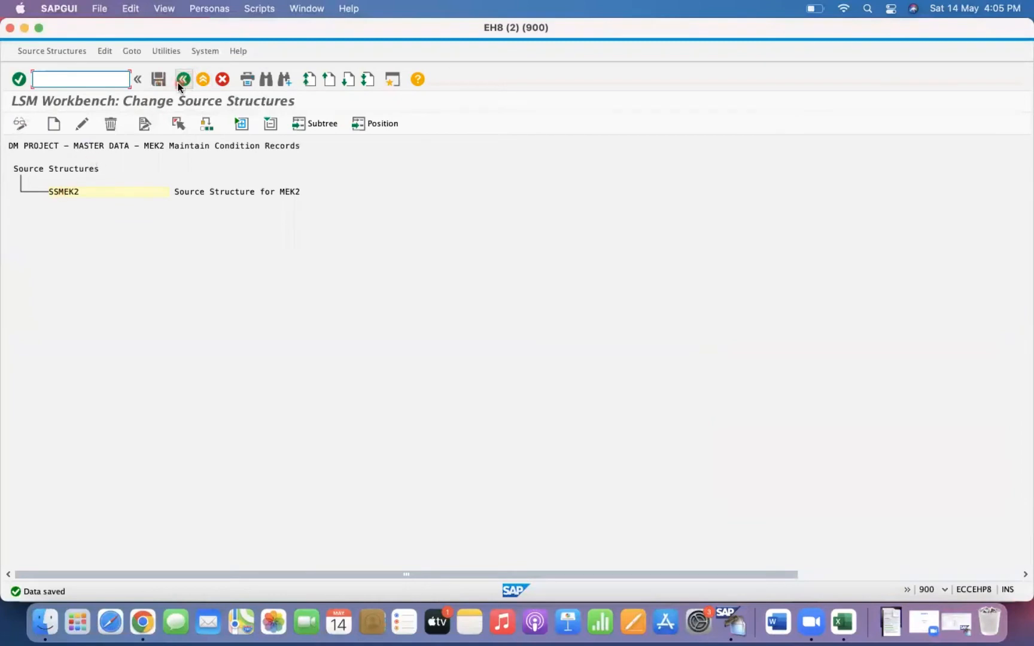
left_click(184, 80)
Display the object overview of MEK2 in table form
left_click(21, 124)
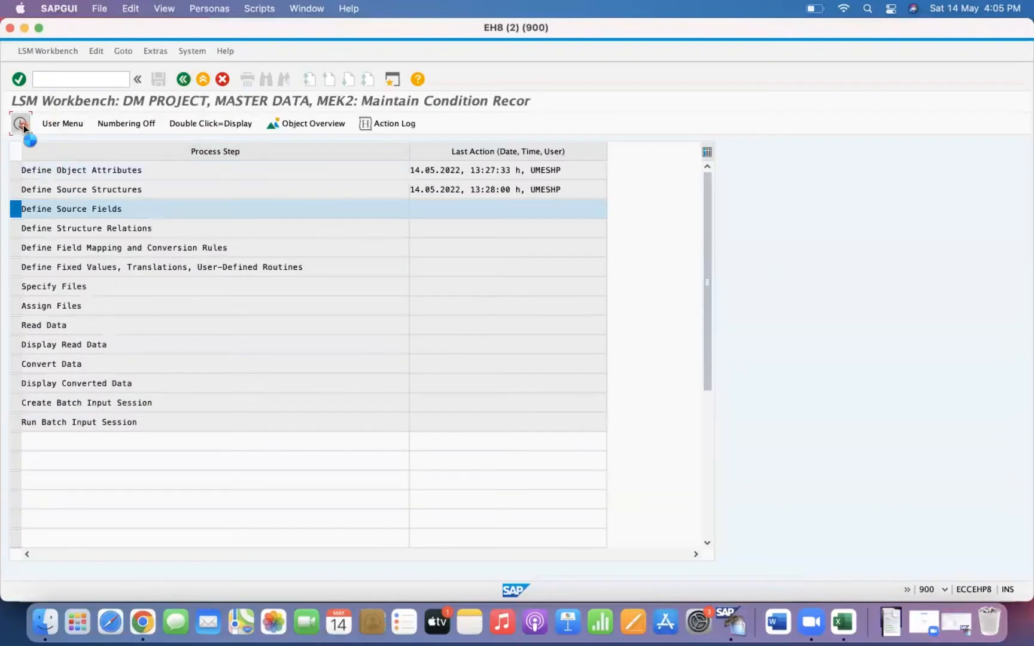
left_click(184, 80)
left_click(313, 124)
left_click(131, 226)
left_click(230, 233)
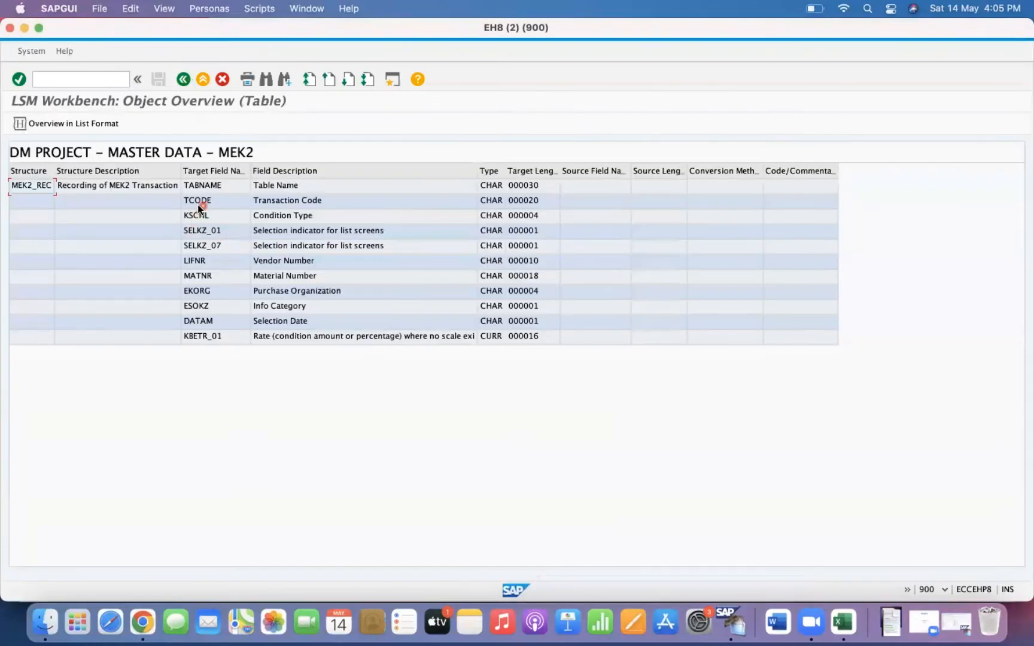
Copy the names, descriptions, types and lengths of target fields KSCHL through KBETR_01 into the blank Excel sheet from cell A1
left_click(333, 314)
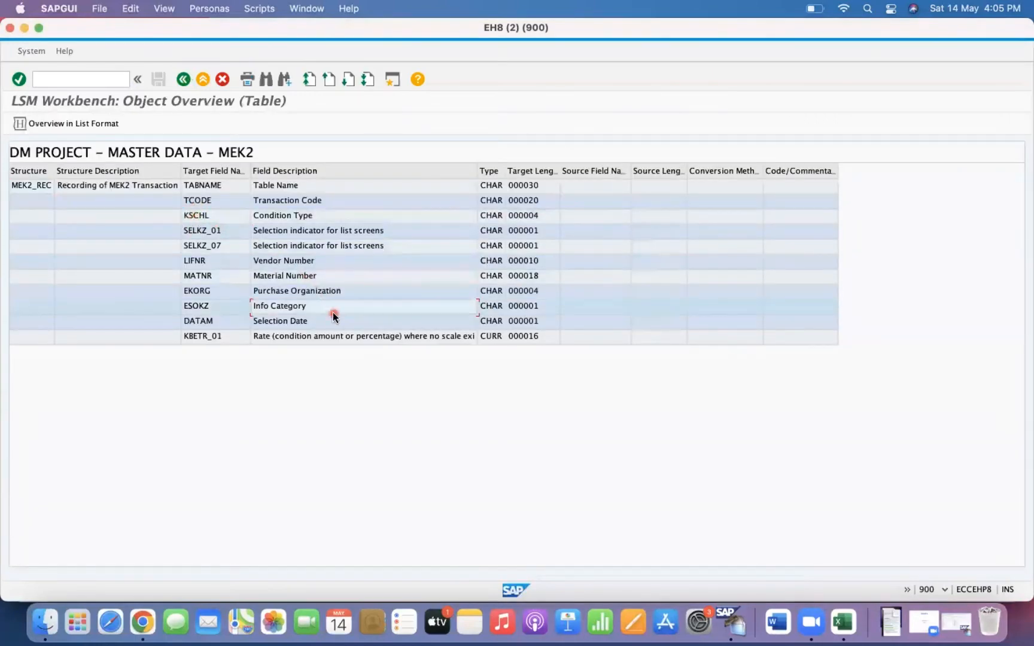
left_click(207, 217)
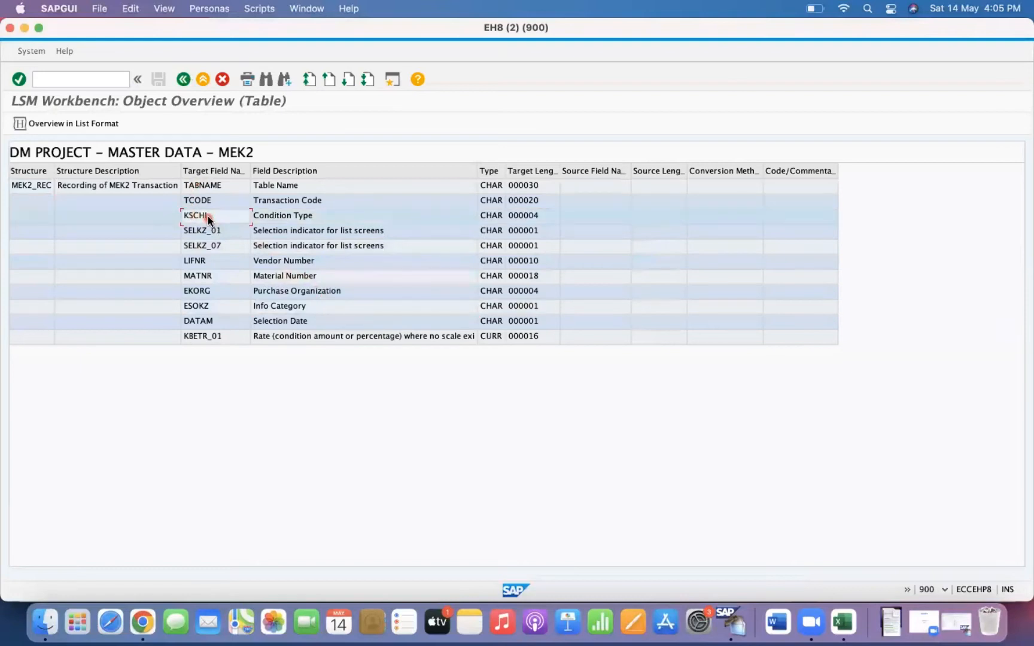
left_click_drag(208, 215, 518, 338)
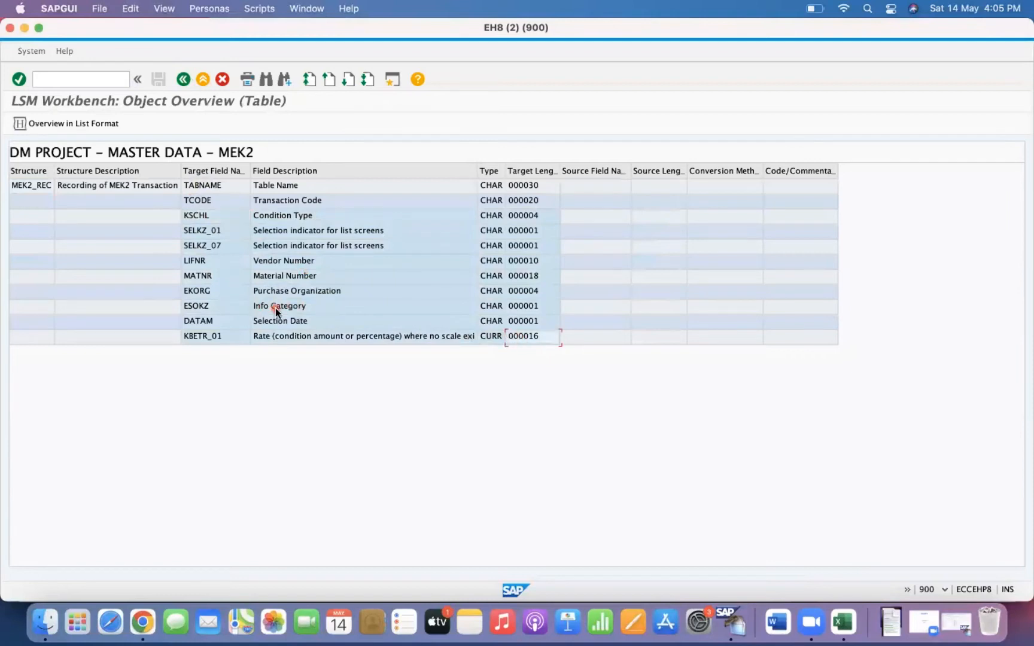
key("super+c")
left_click(843, 622)
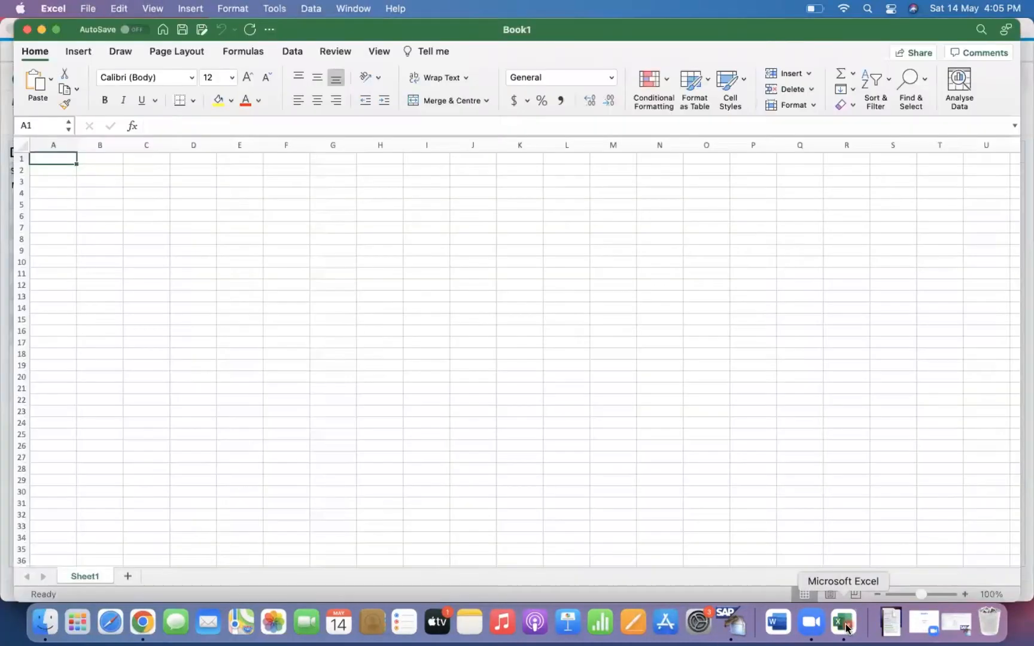
key("super+v")
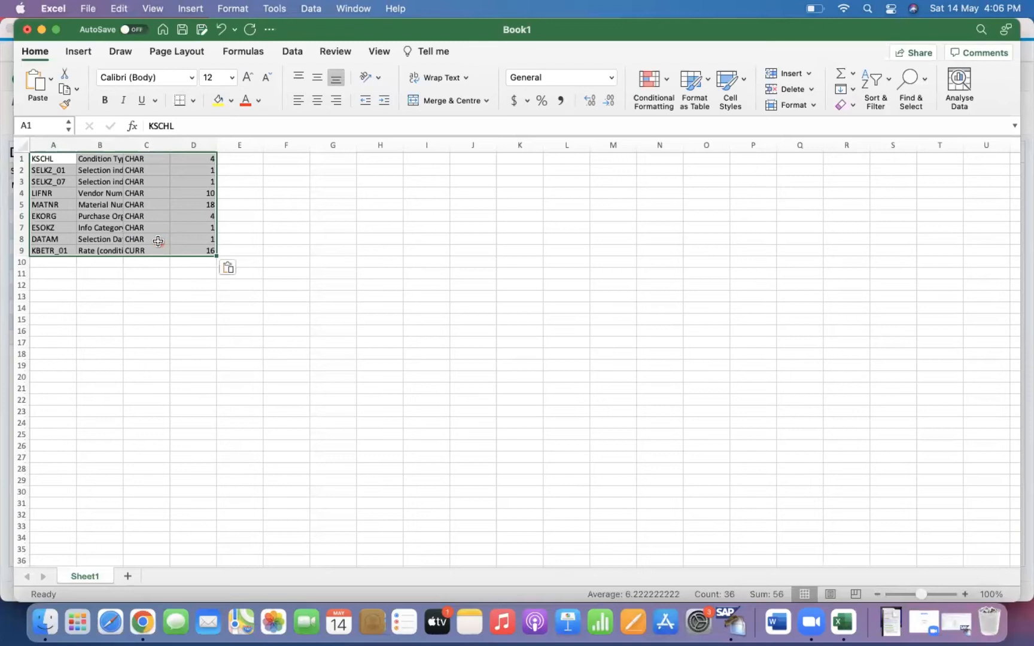
Auto-fit the widths of all columns in the sheet to their contents
left_click(22, 144)
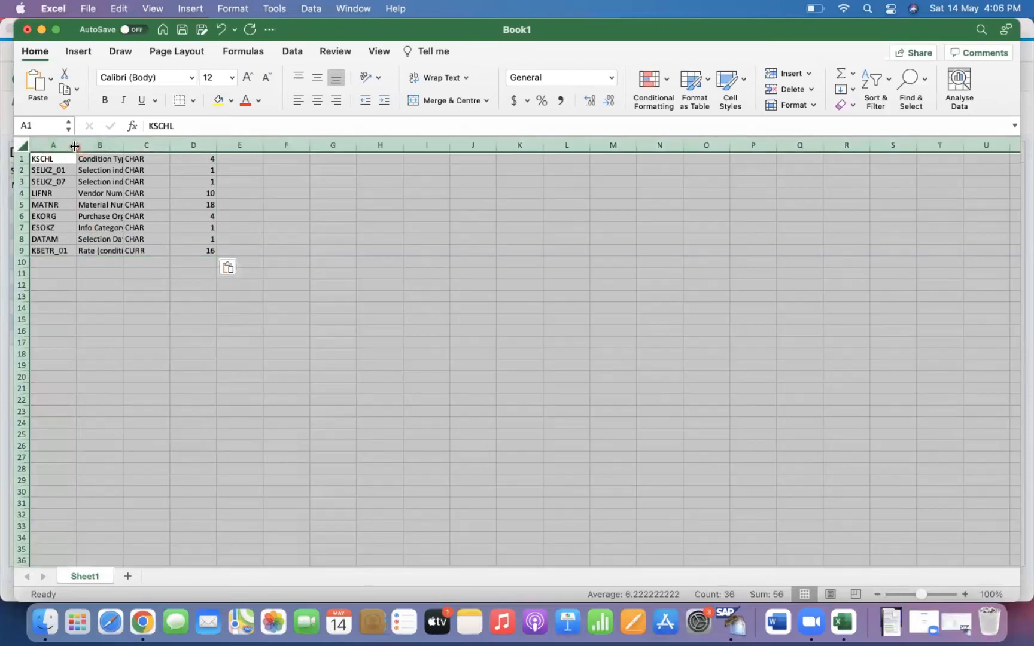
double_click(76, 145)
left_click(129, 304)
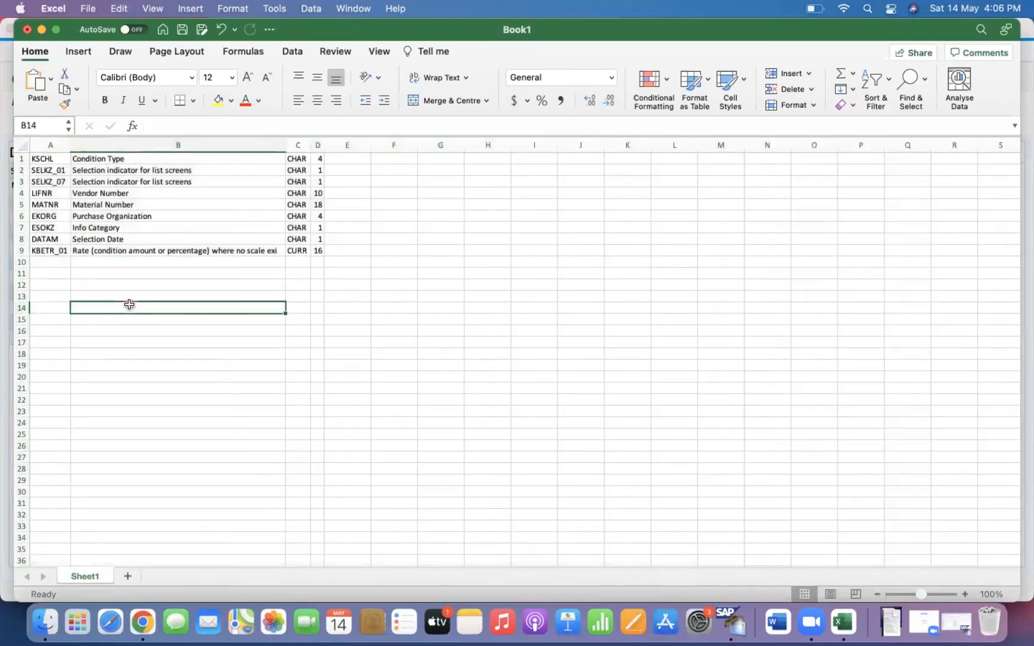
Move the field descriptions from column B to column E, after the field lengths
left_click(45, 157)
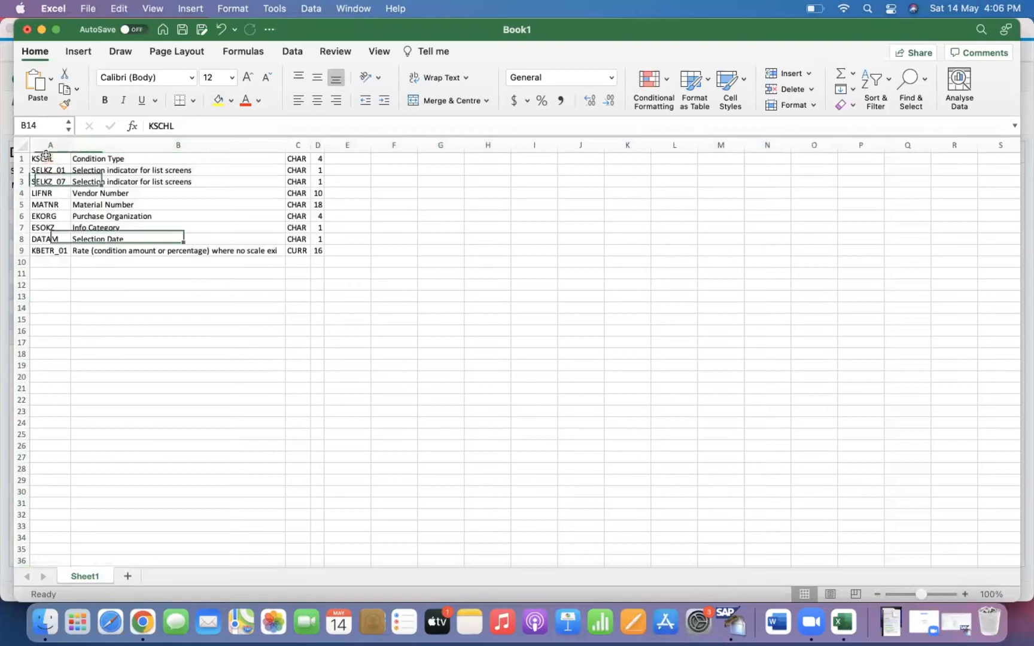
left_click(148, 146)
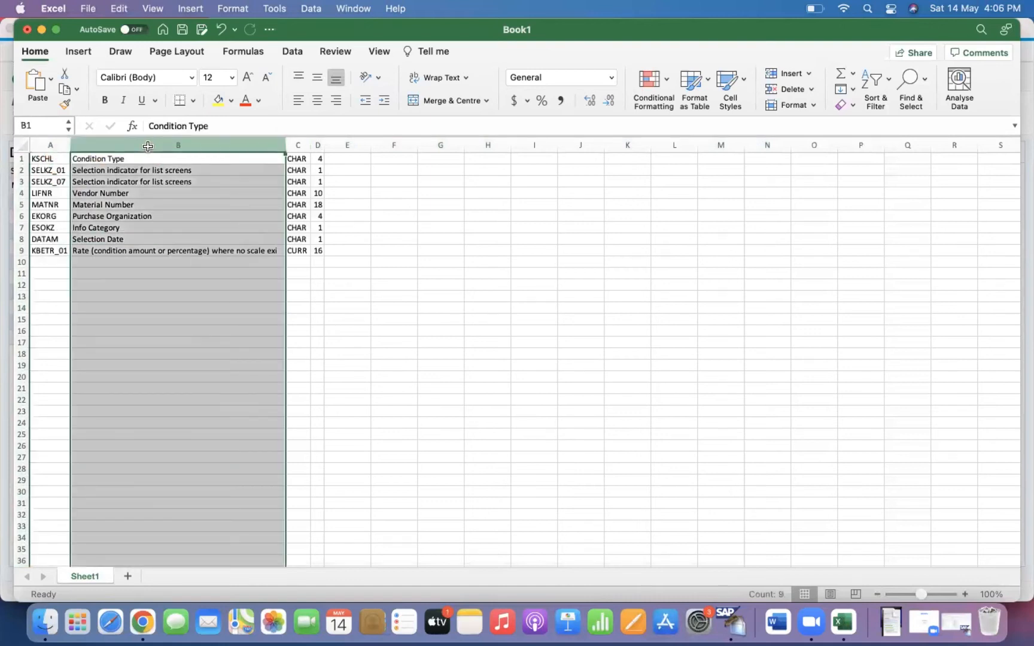
key("super+c")
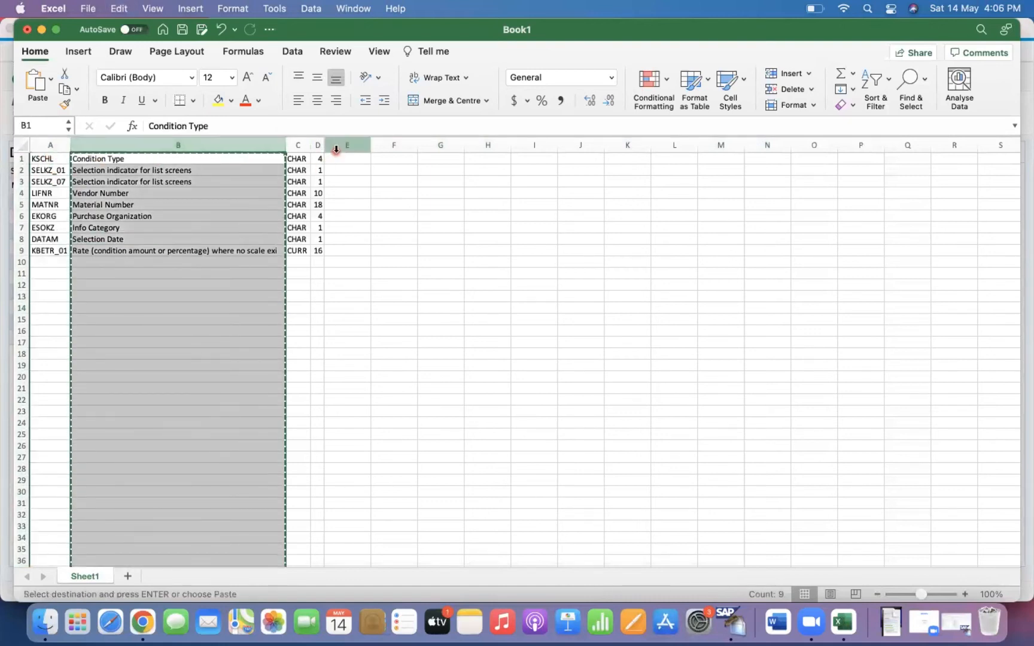
left_click(338, 146)
key("super+v")
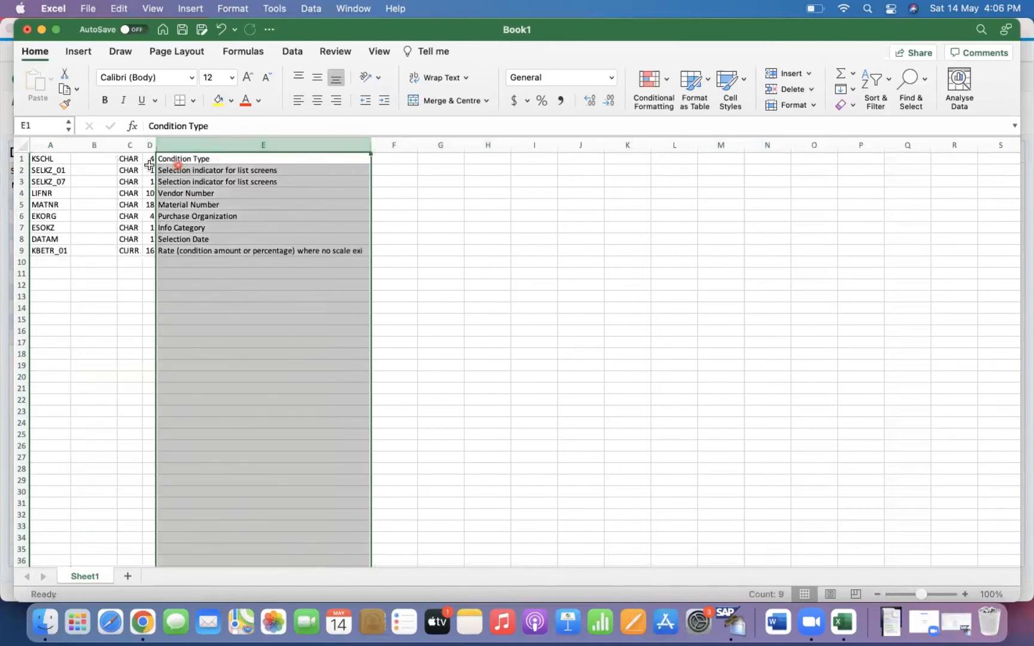
Set the field type in C1 to C and fill it down through C9
left_click(129, 158)
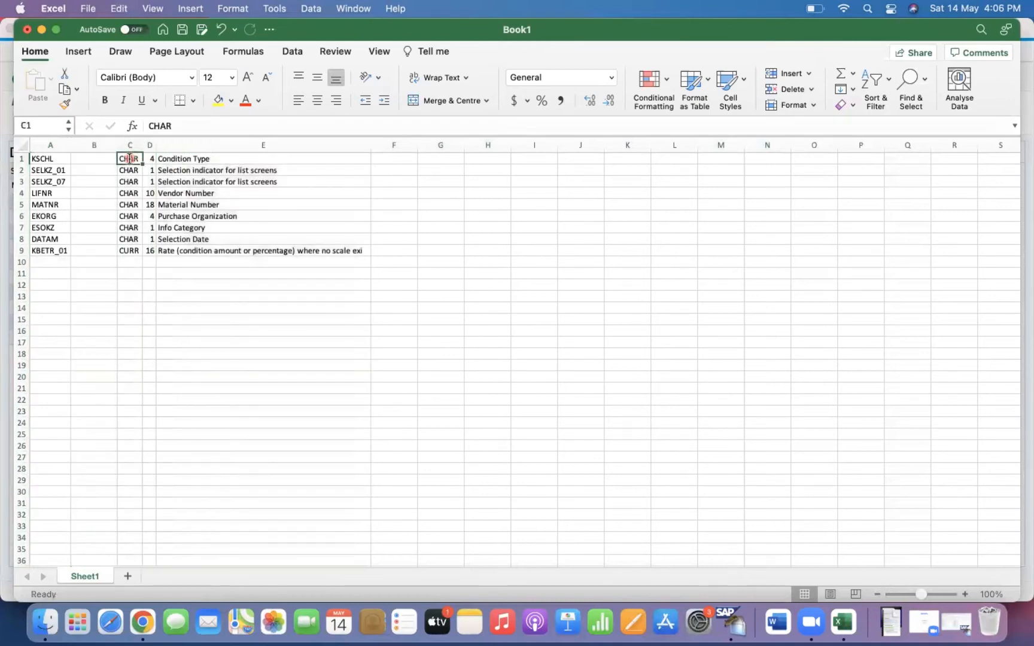
type("C")
key("Return")
left_click(120, 158)
key("shift+Down")
key("shift+Down")
key("shift+Down")
key("shift+Down")
key("shift+Down")
key("shift+Down")
key("shift+Down")
key("shift+Down")
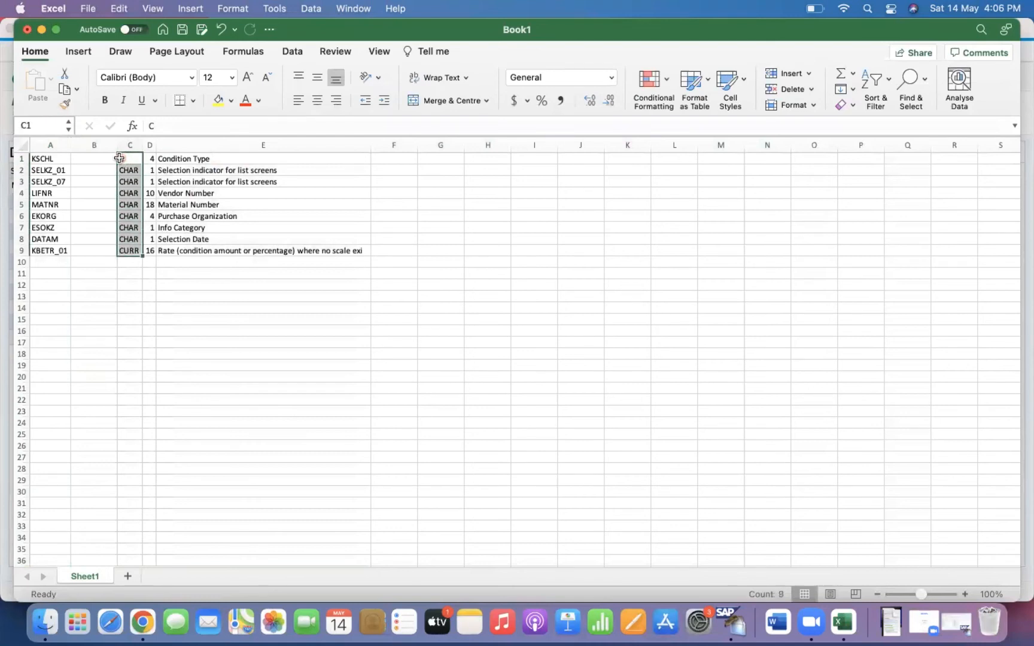
key("ctrl+d")
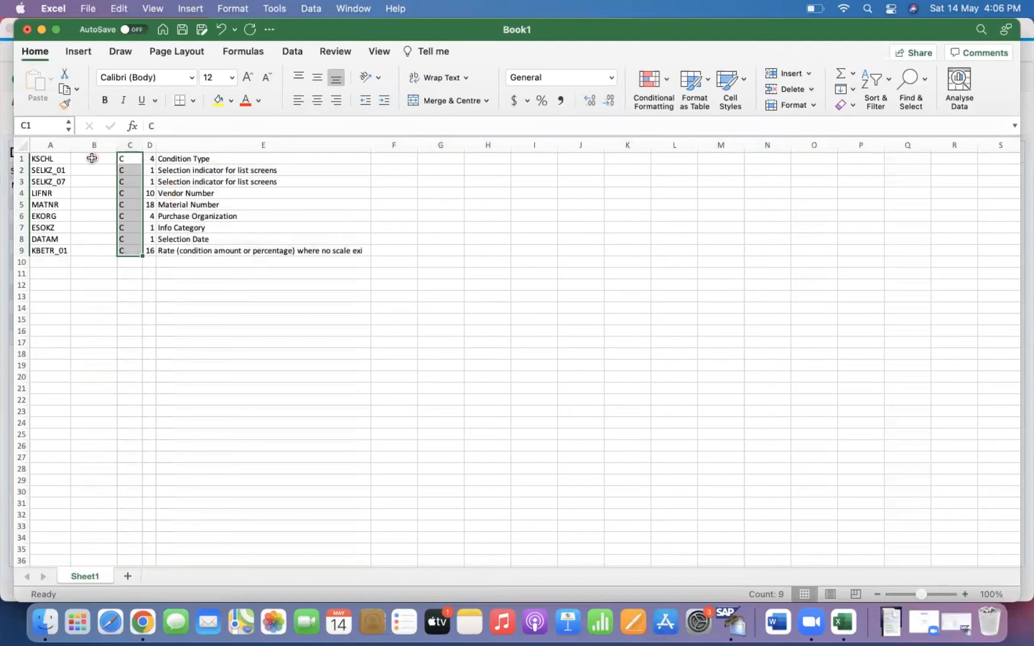
Delete the empty column B and the row of the DATAM selection date field
left_click(91, 158)
left_click(90, 146)
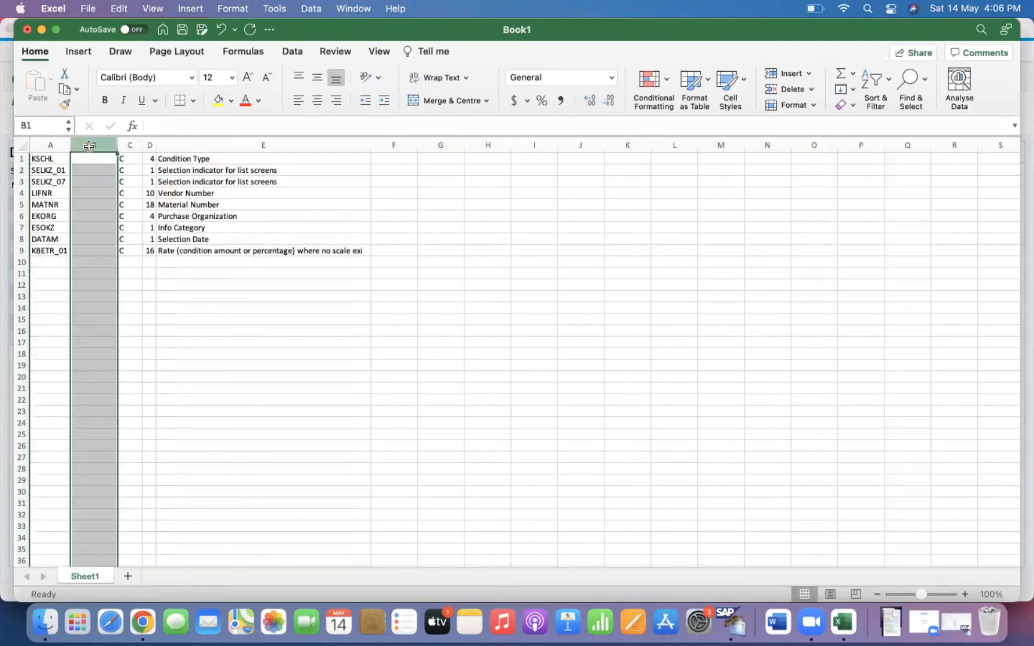
key("super+minus")
left_click(146, 270)
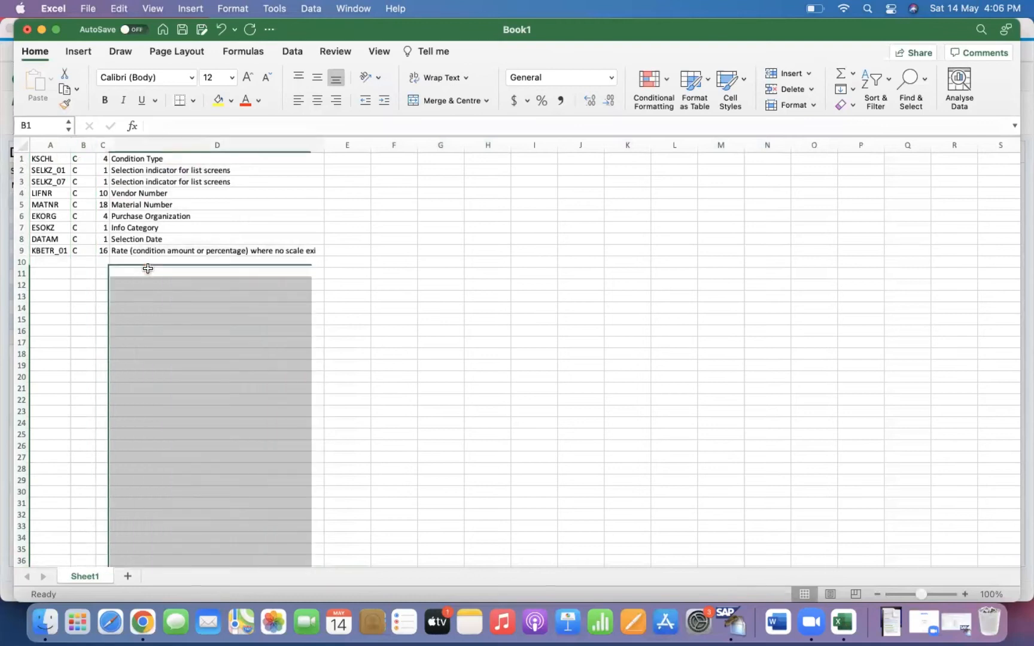
left_click(20, 239)
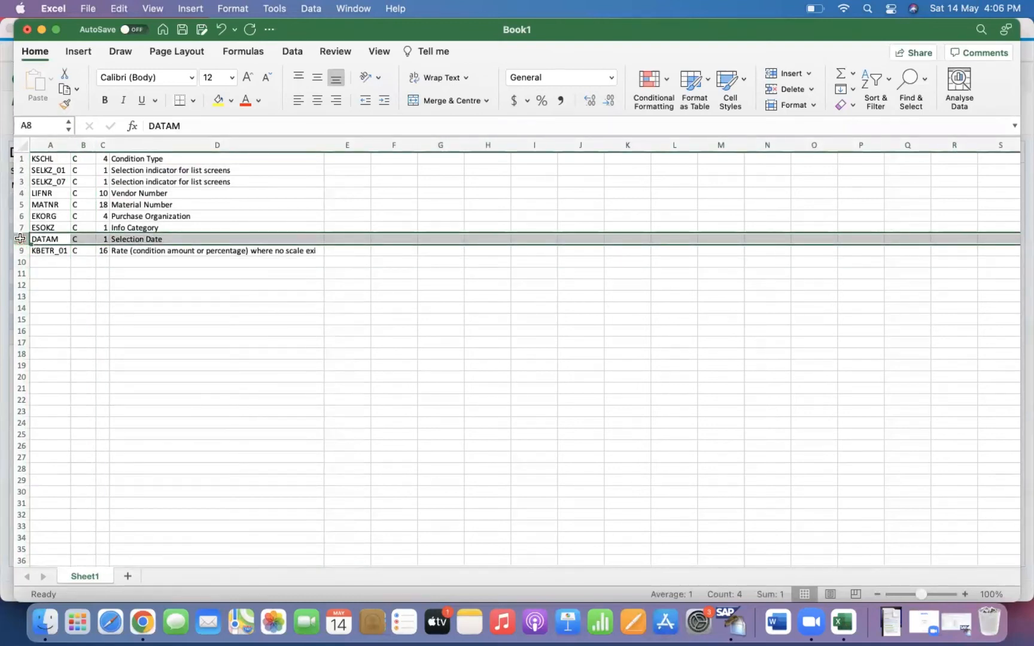
key("super+minus")
left_click(168, 332)
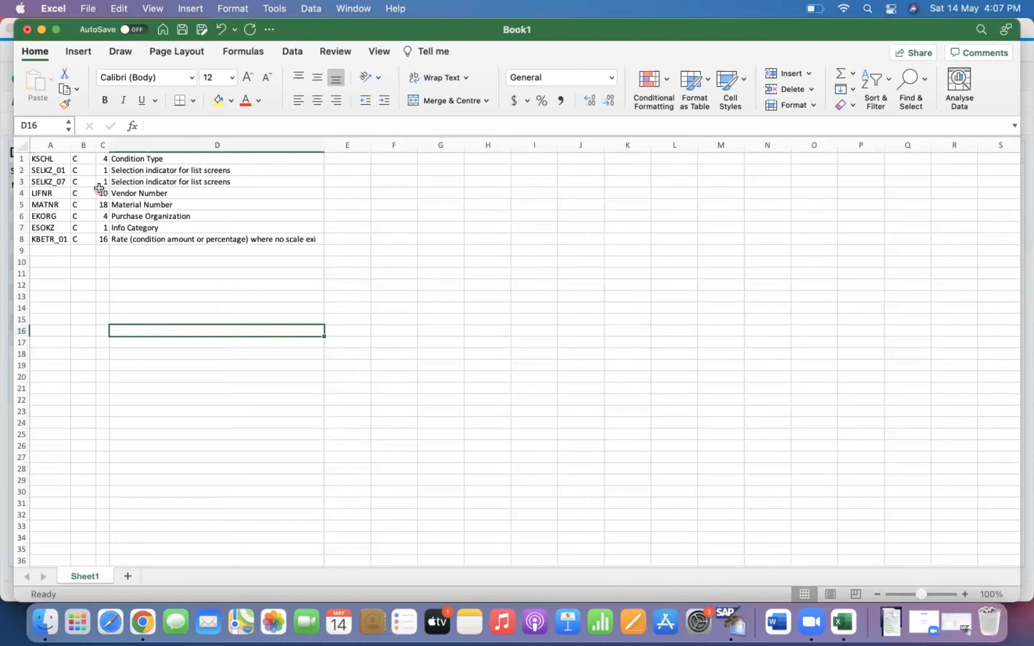
Copy the field list in A1:D8 and switch back to the SAP object overview
left_click_drag(44, 158, 198, 239)
key("super+c")
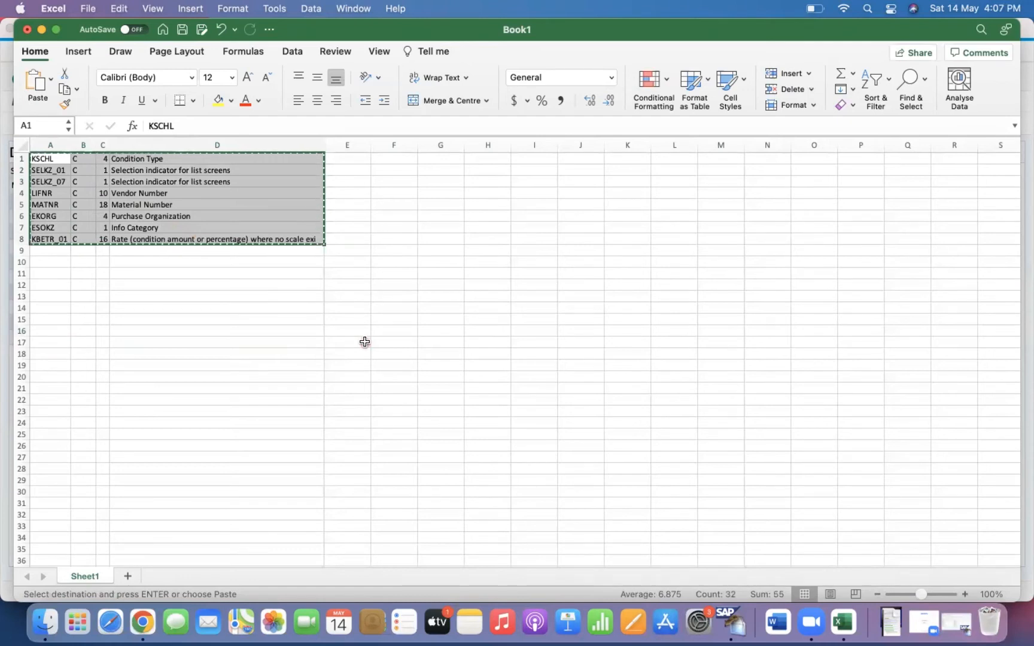
key("super+Tab")
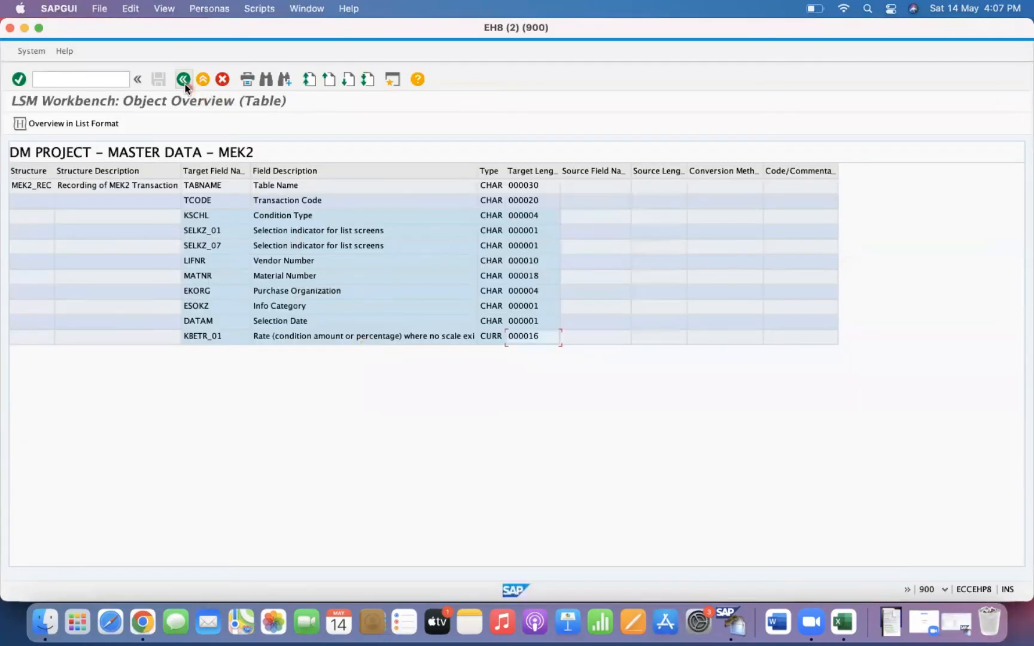
Open the source fields of structure SSMEK2 for table maintenance in change mode and paste the copied field list
left_click(183, 80)
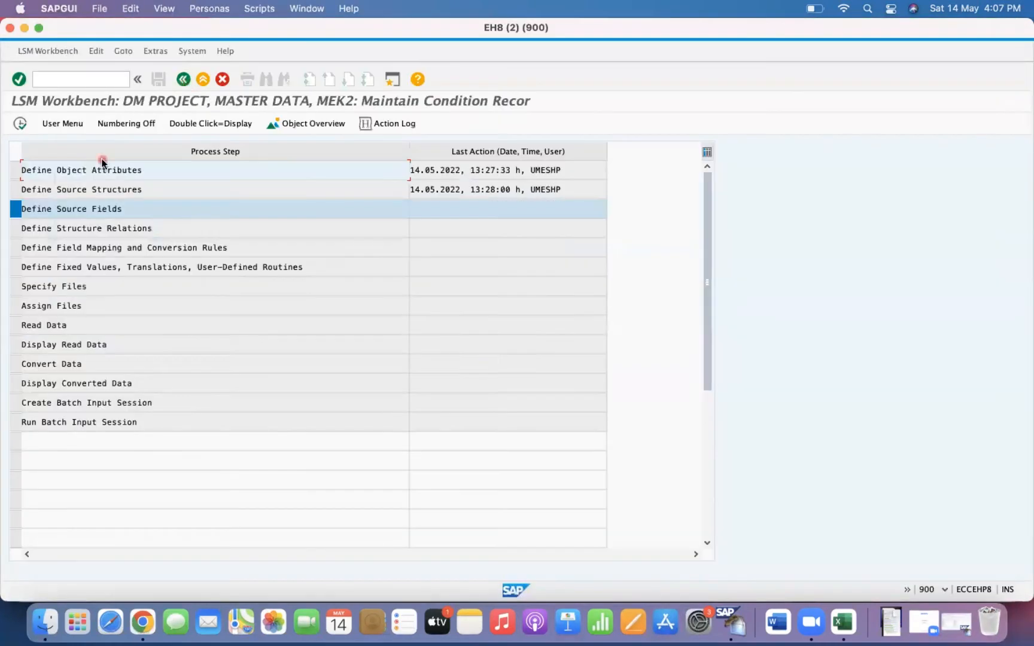
left_click(20, 126)
left_click(20, 126)
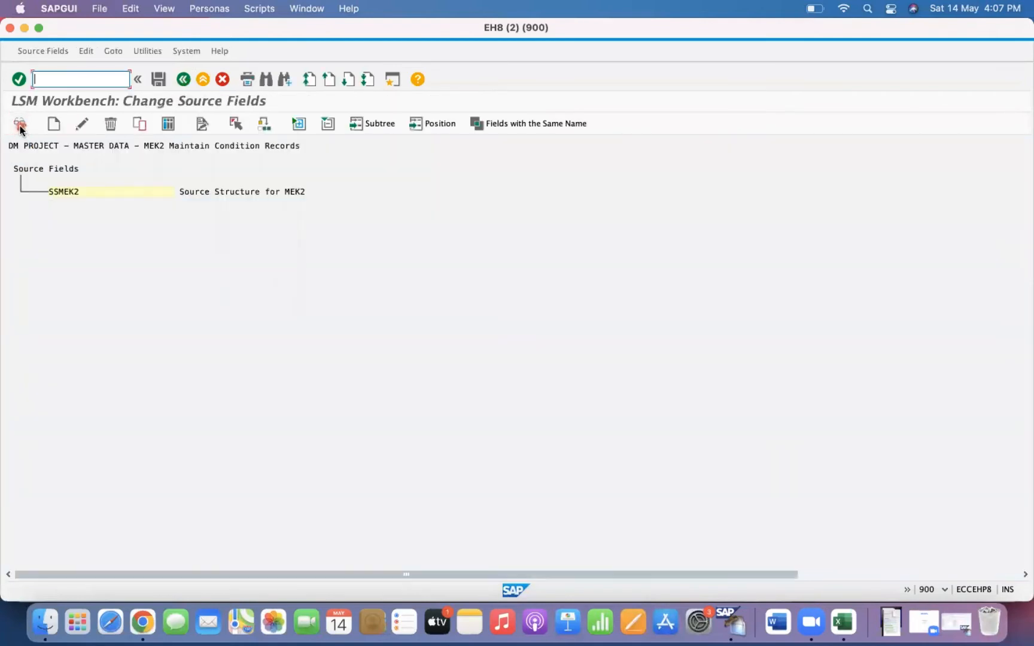
left_click(66, 193)
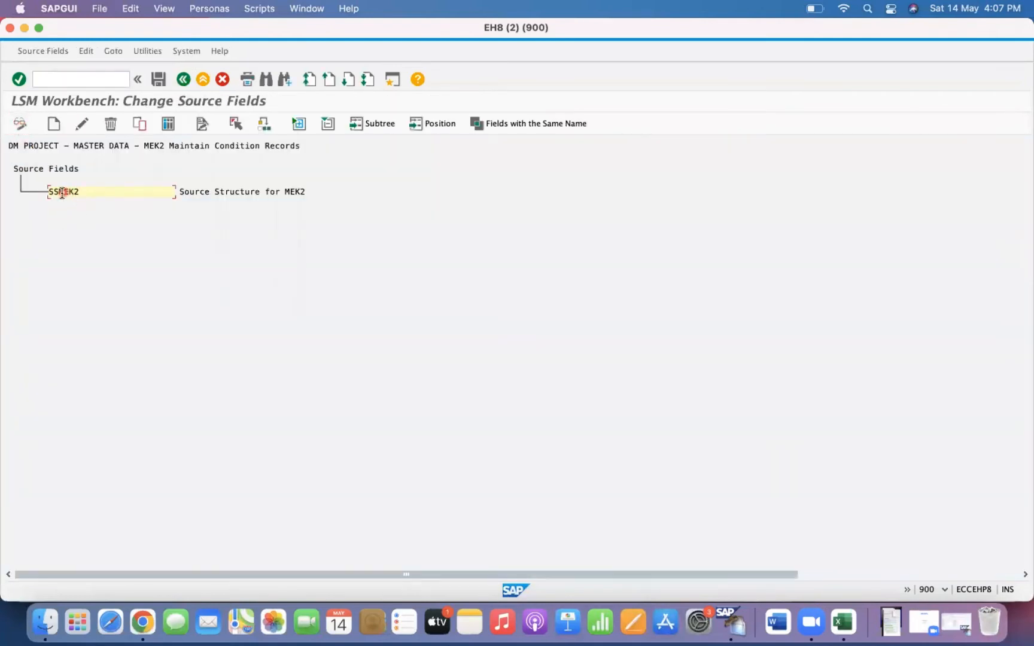
left_click(168, 125)
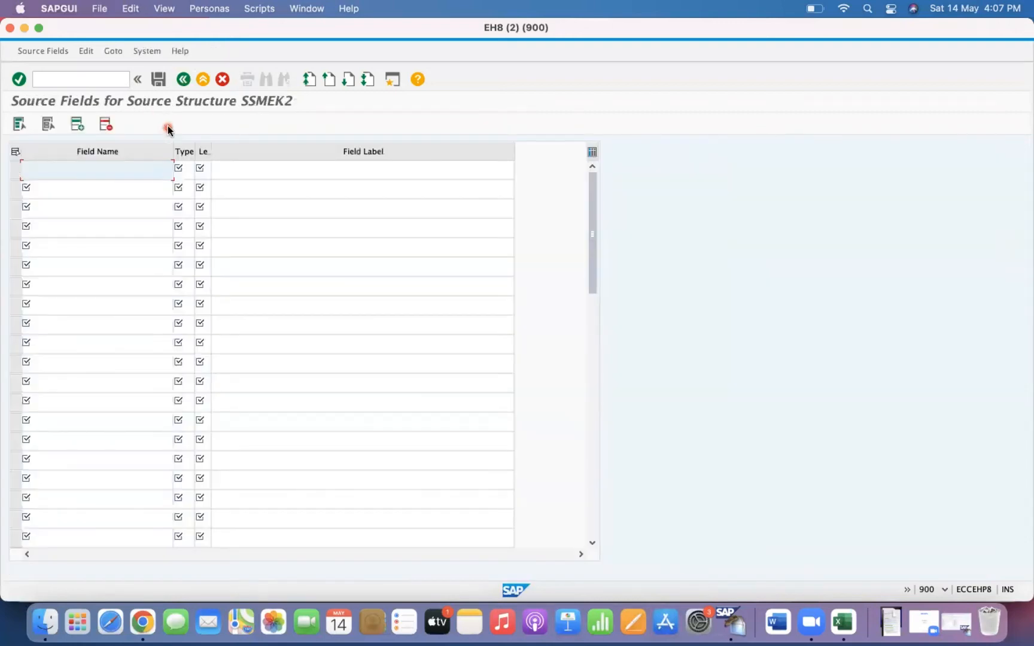
key("super+v")
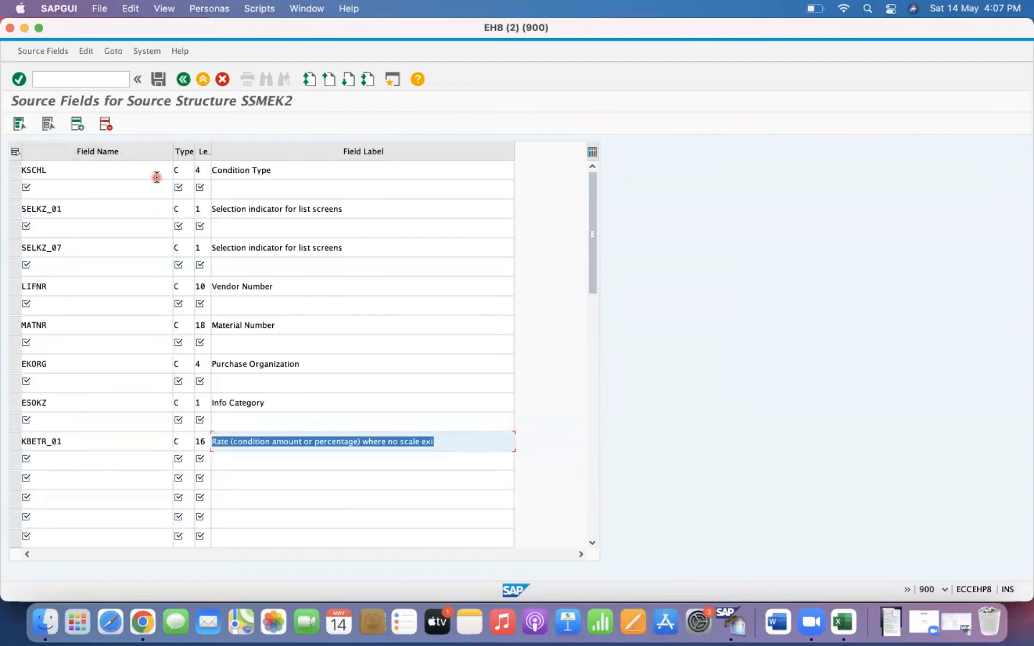
key("Return")
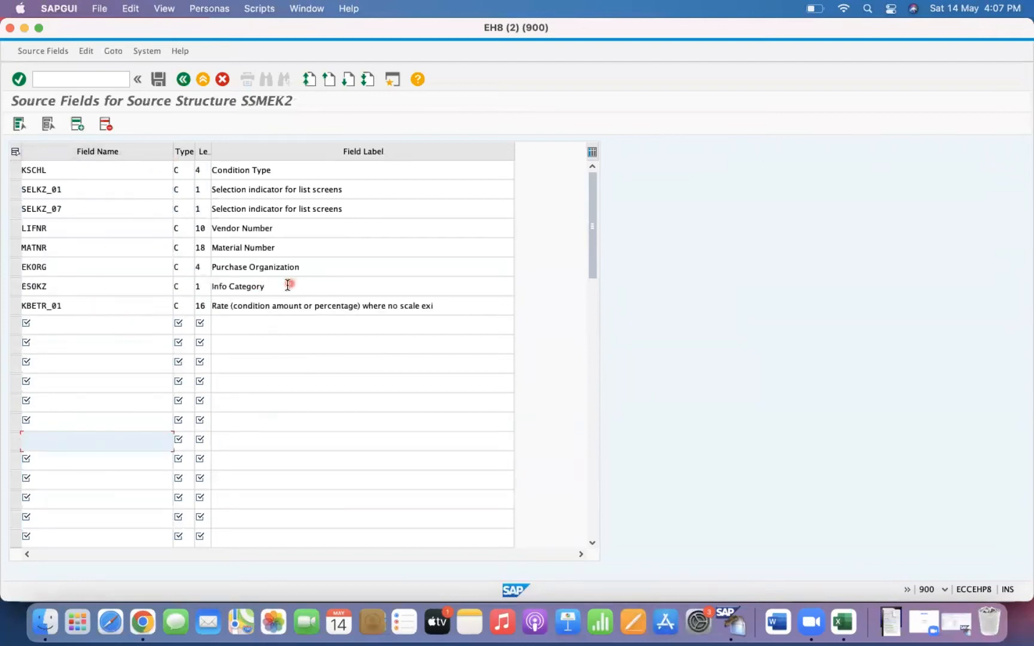
Save the pasted field table and the source fields of structure SSMEK2, then return to the process step overview
left_click(57, 170)
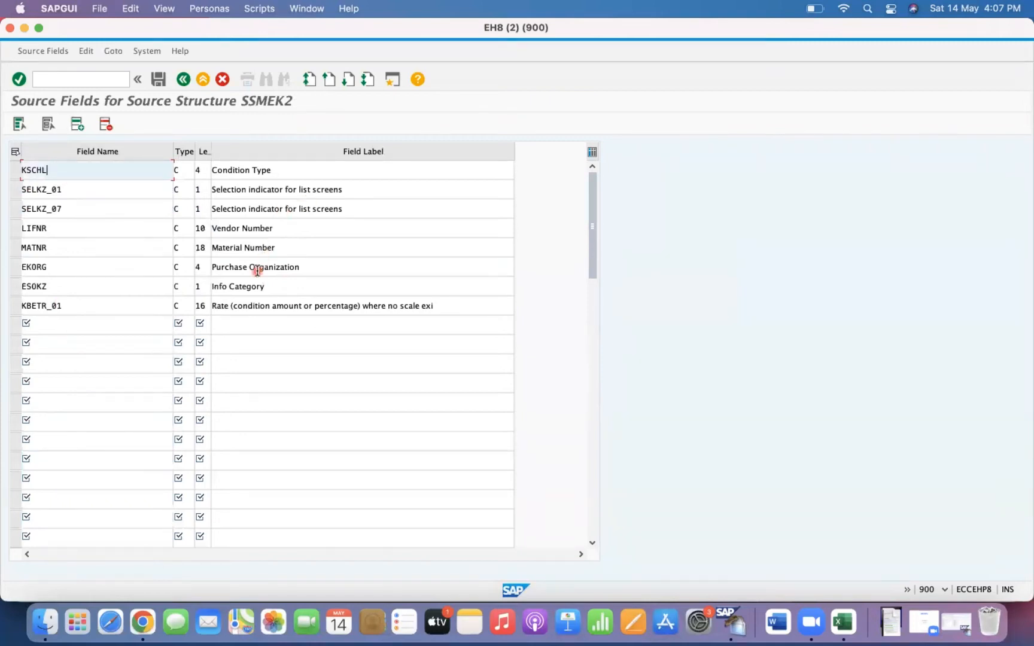
key("super+Tab")
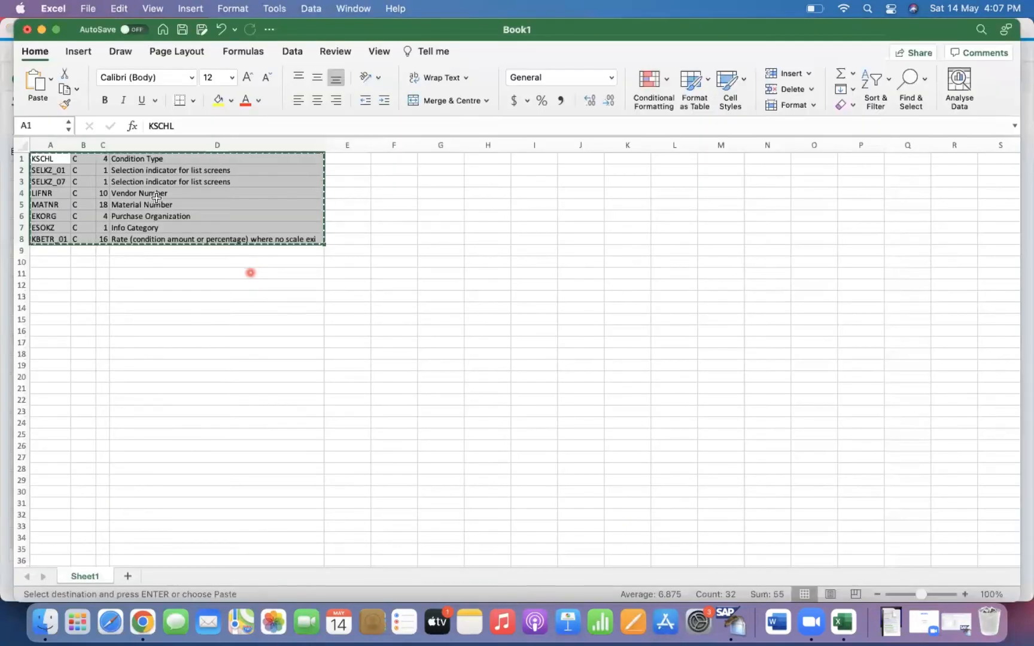
key("super+Tab")
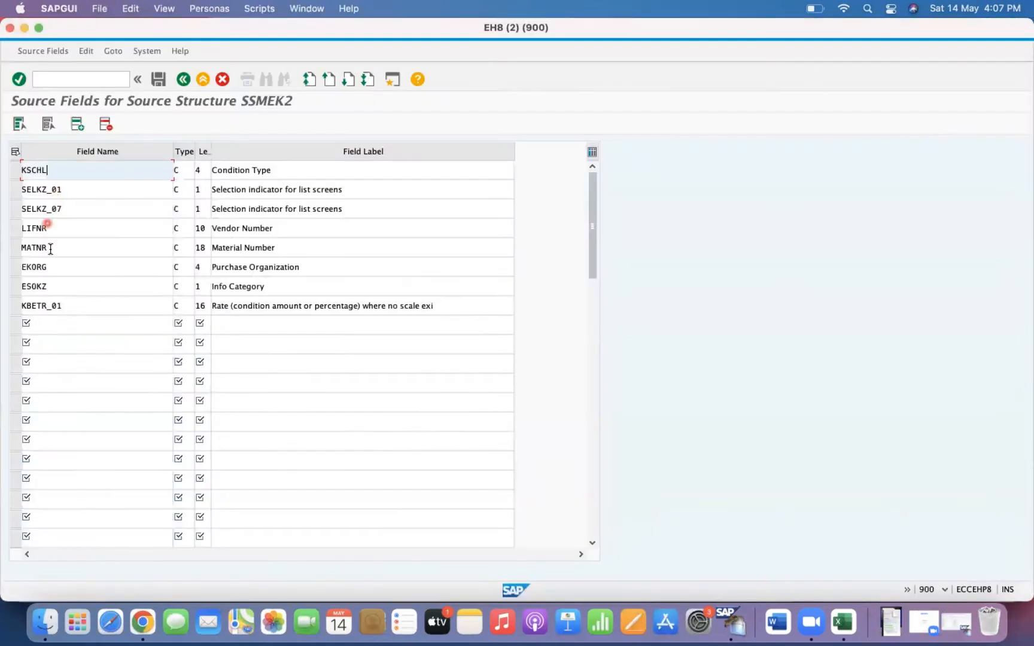
left_click(161, 79)
left_click(190, 83)
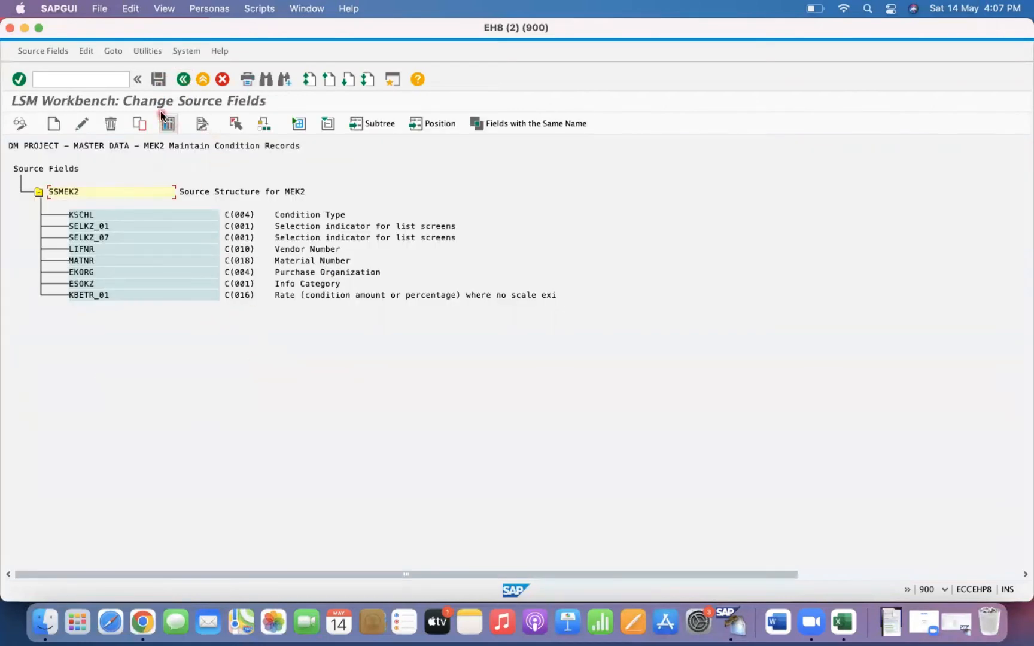
left_click(159, 83)
left_click(182, 82)
Open the structure relations in change mode and save the relation of MEK2_REC to source structure SSMEK2
left_click(20, 125)
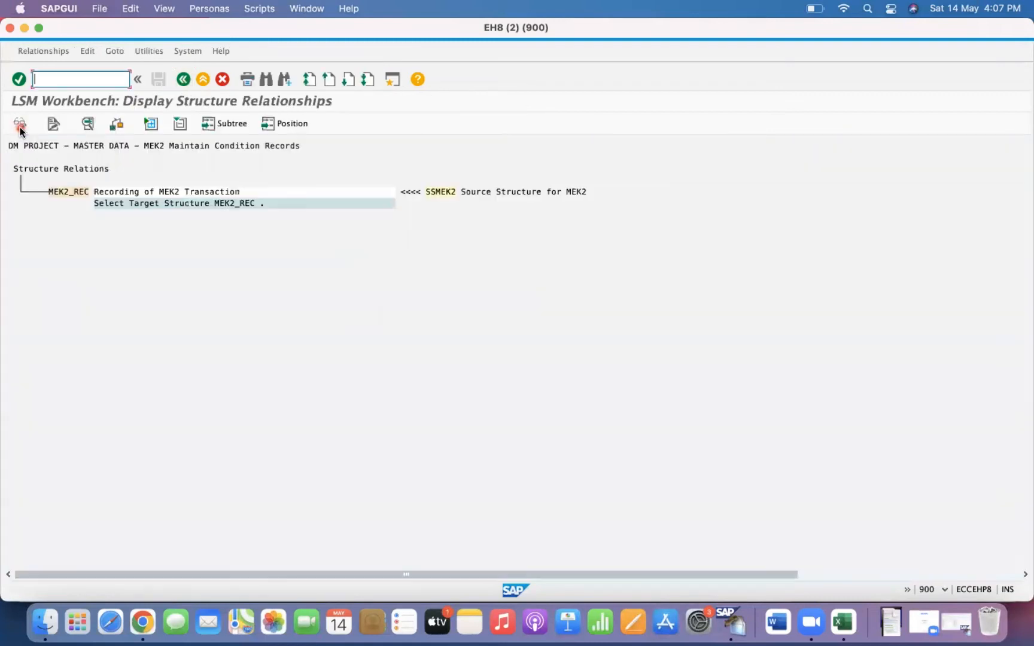
left_click(20, 125)
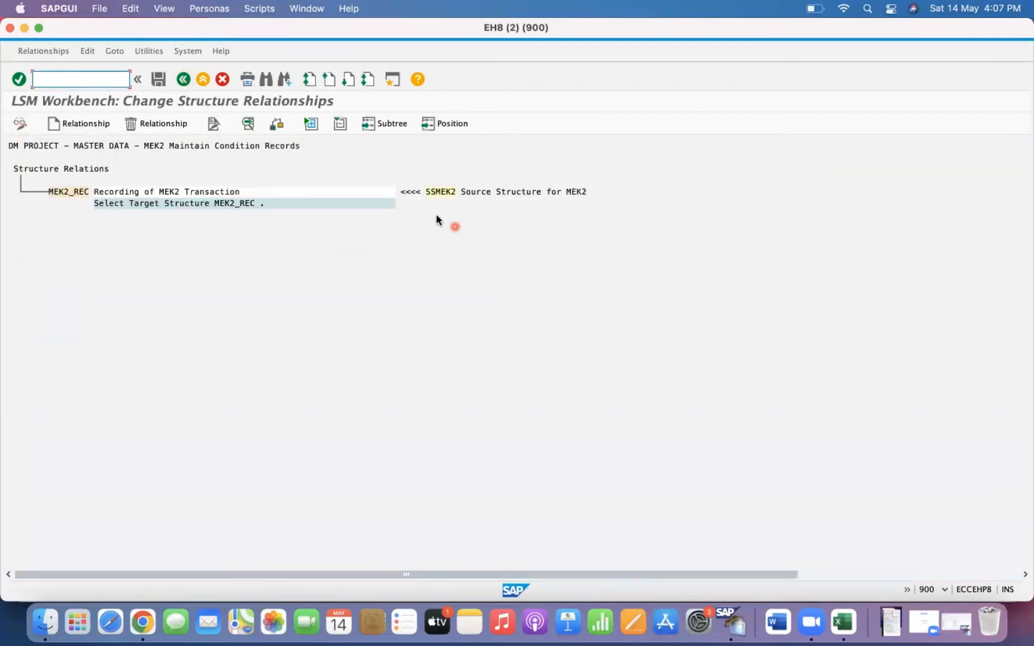
left_click(160, 79)
left_click(182, 80)
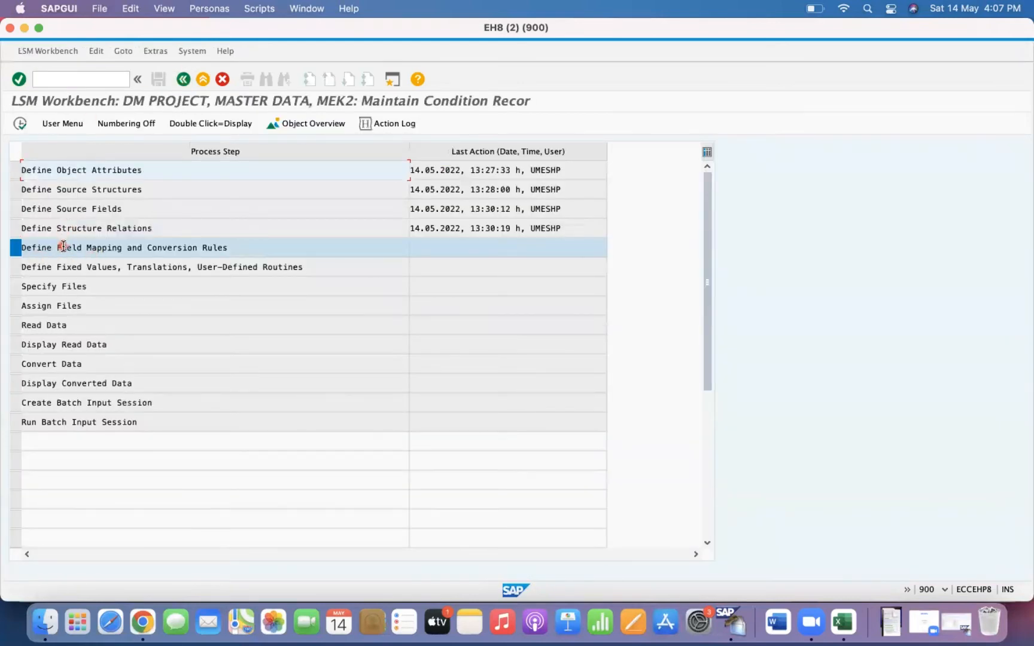
Open field mapping and conversion rules in change mode and start auto-field mapping from the Fields node with the default settings
left_click(20, 123)
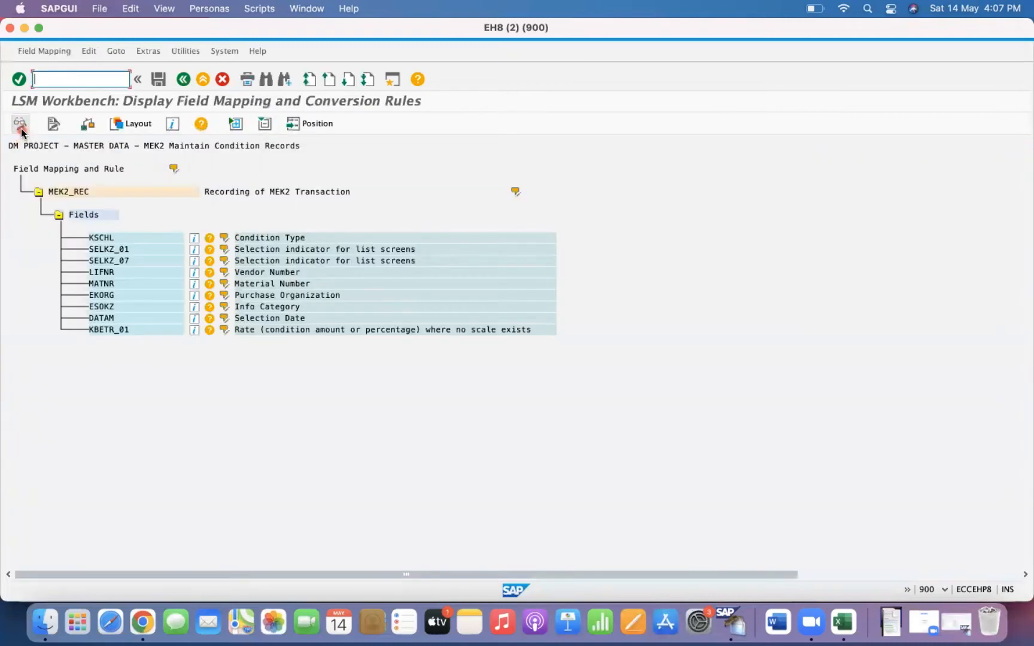
left_click(21, 131)
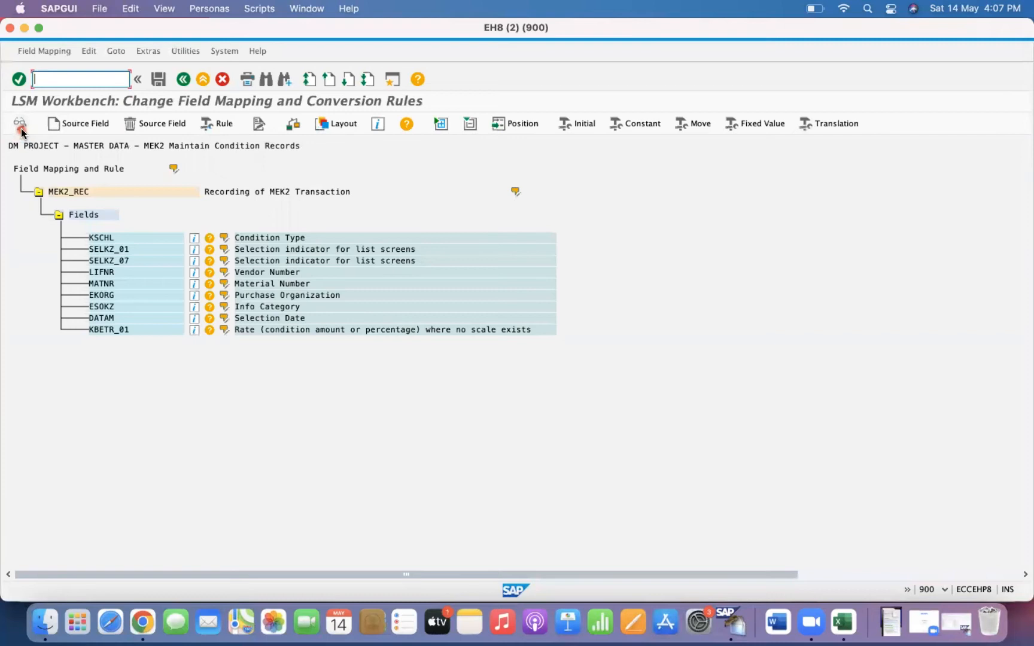
left_click(84, 215)
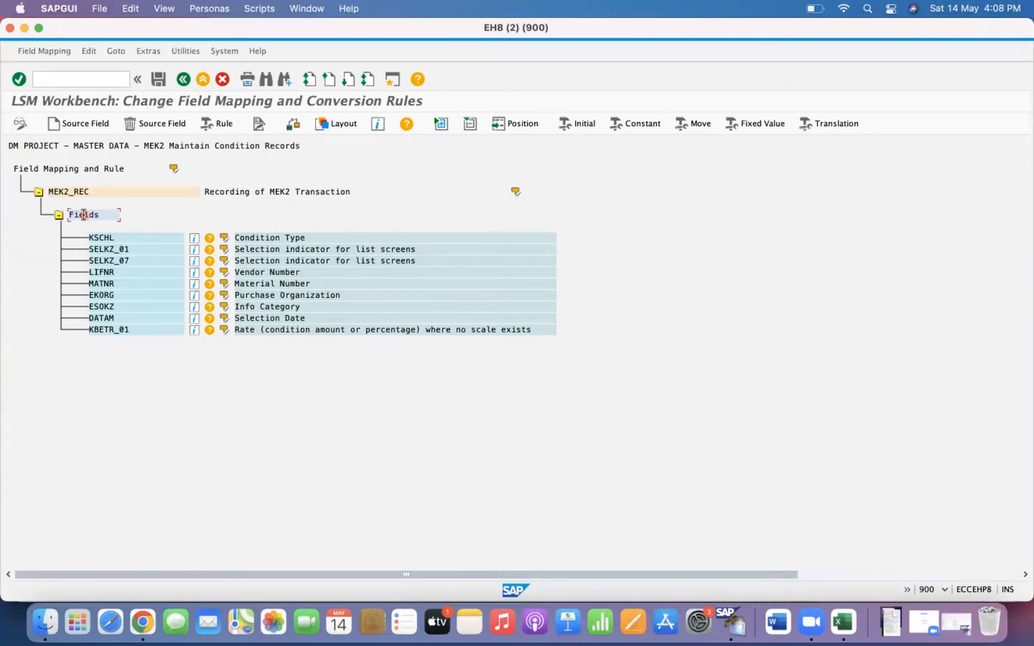
left_click(157, 52)
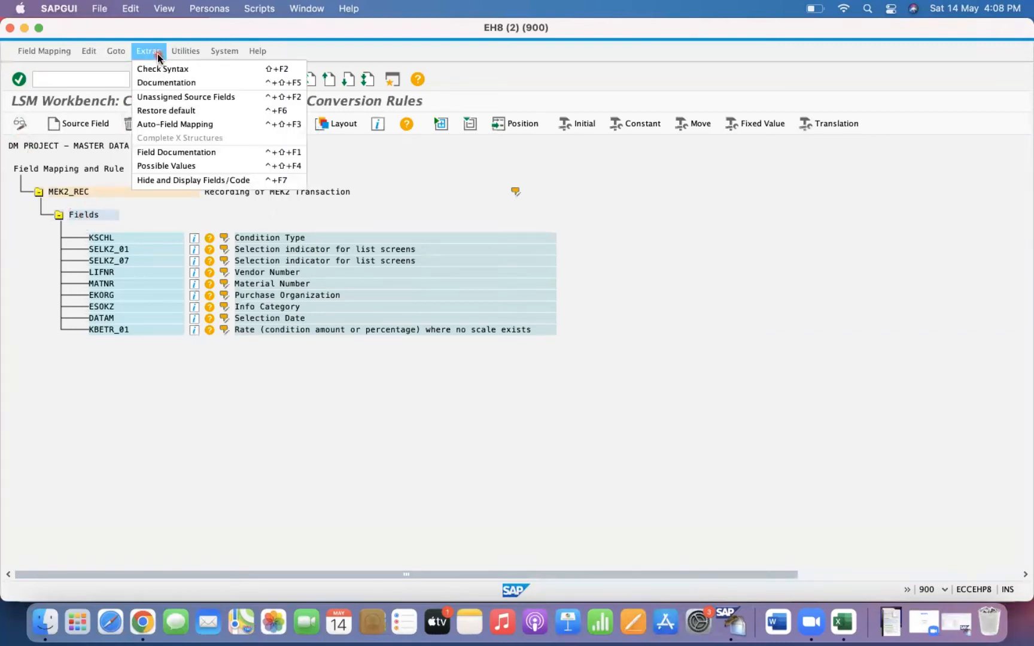
left_click(172, 129)
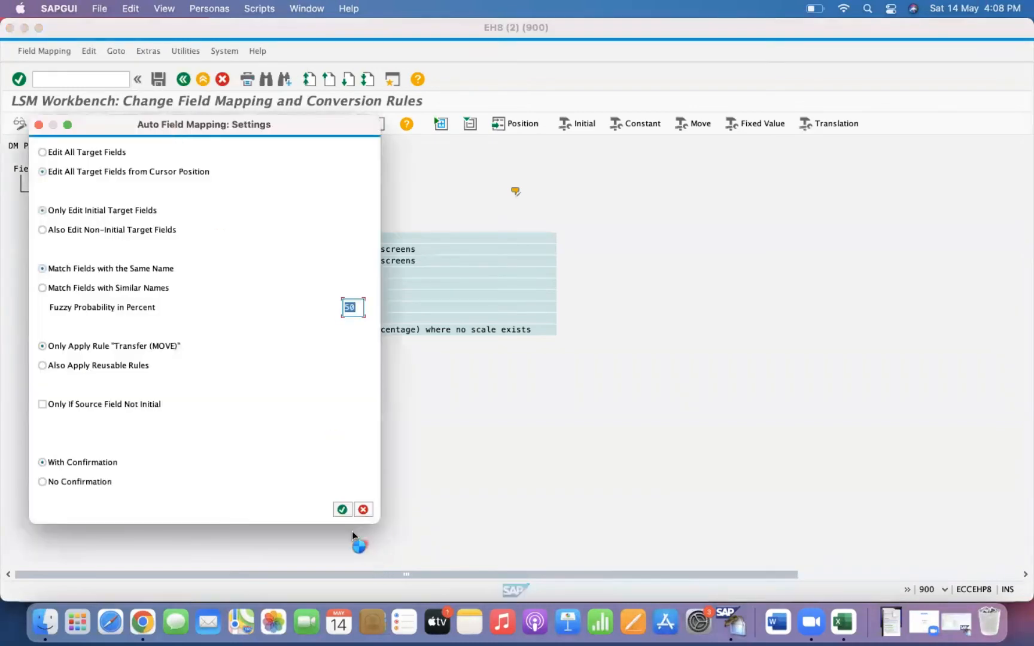
left_click(344, 513)
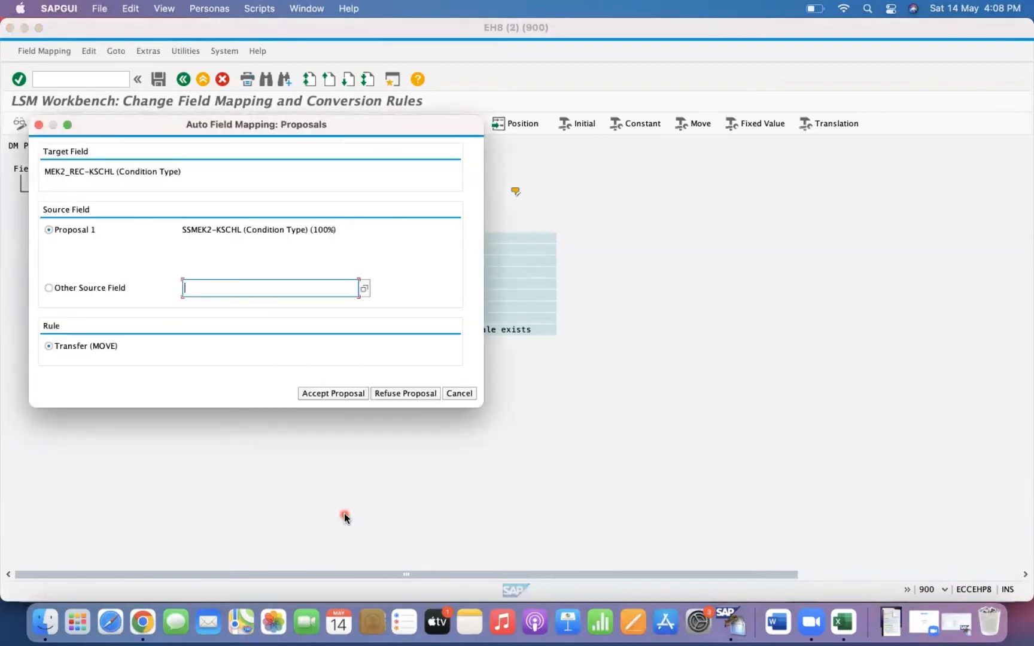
Accept the proposed same-name source fields with the Transfer (MOVE) rule, save the mapping and return to the process steps
key("Return")
key("Return")
key("Return")
key("Return")
key("Return")
key("Return")
key("Return")
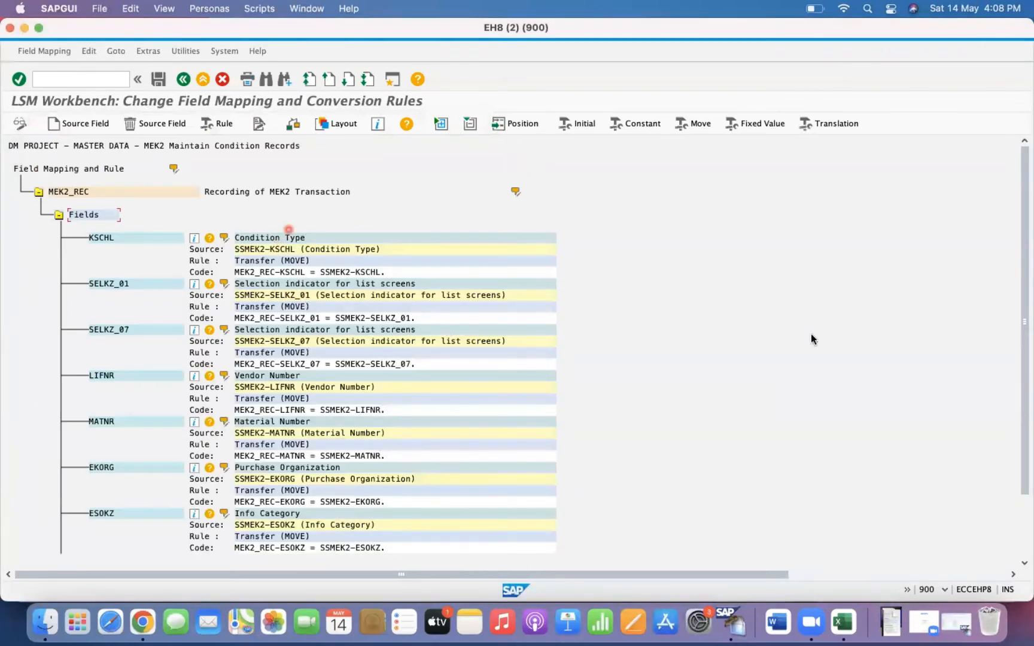
left_click_drag(1023, 475, 1024, 545)
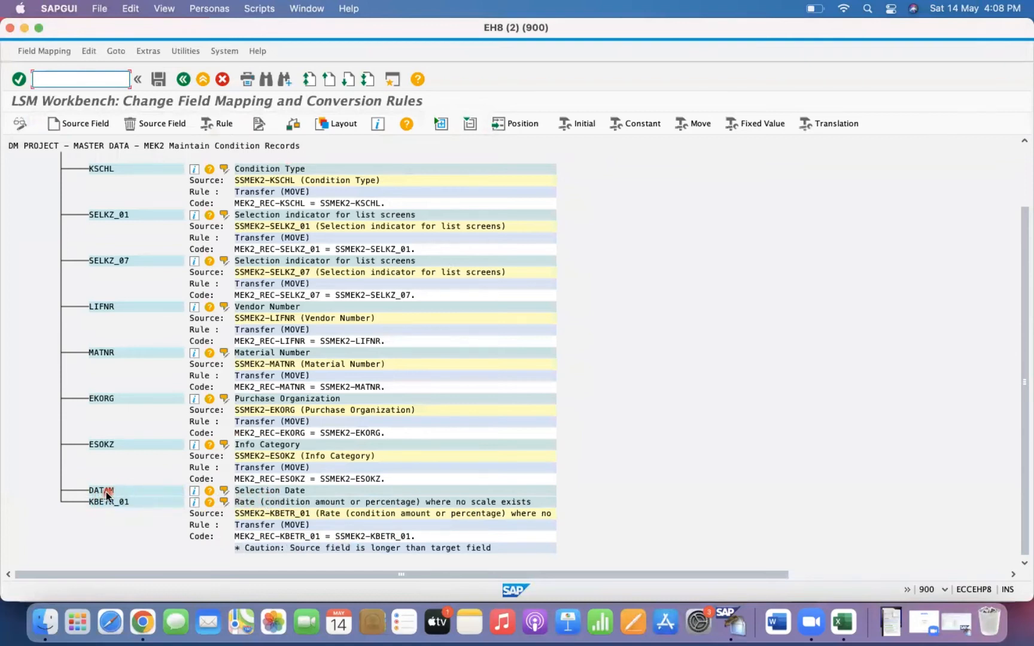
left_click(158, 84)
left_click(184, 80)
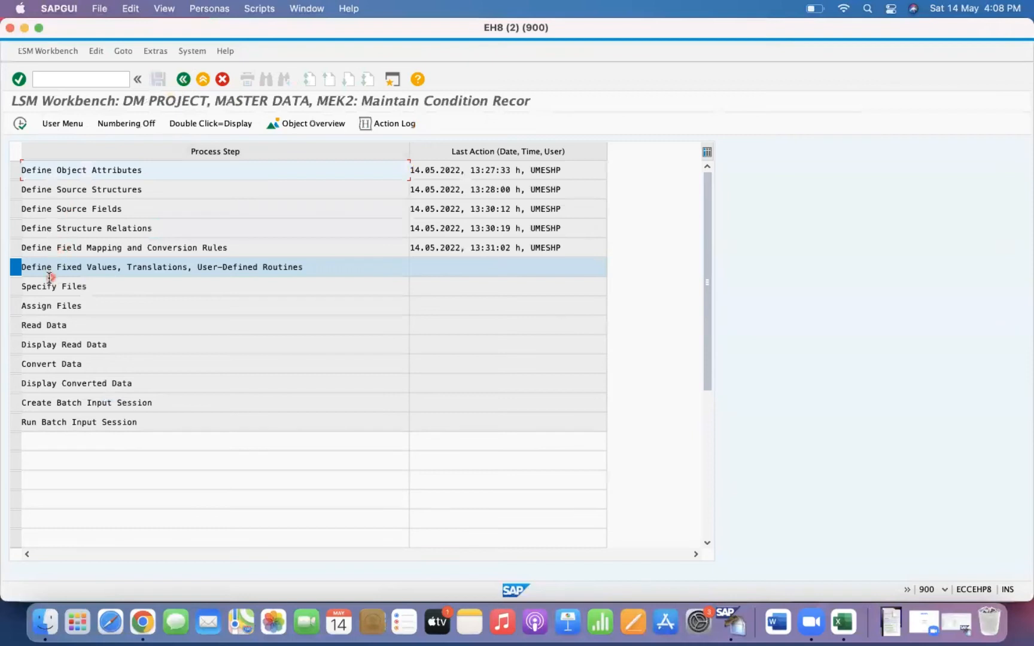
View the fixed values, translations and user-defined routines, then open the Specify Files step in change mode
left_click(20, 124)
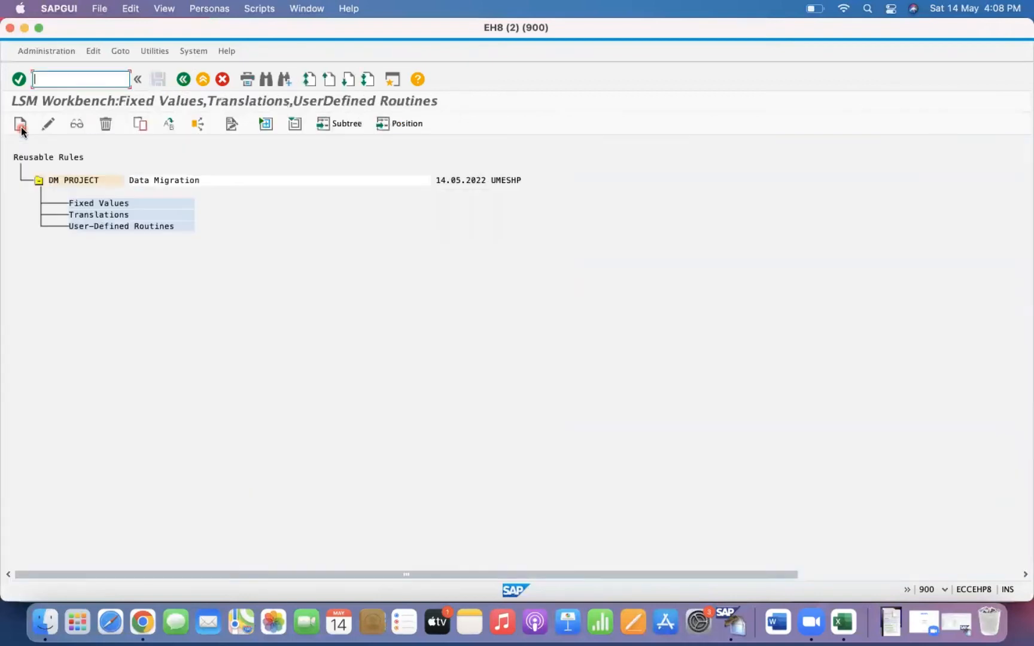
left_click(184, 83)
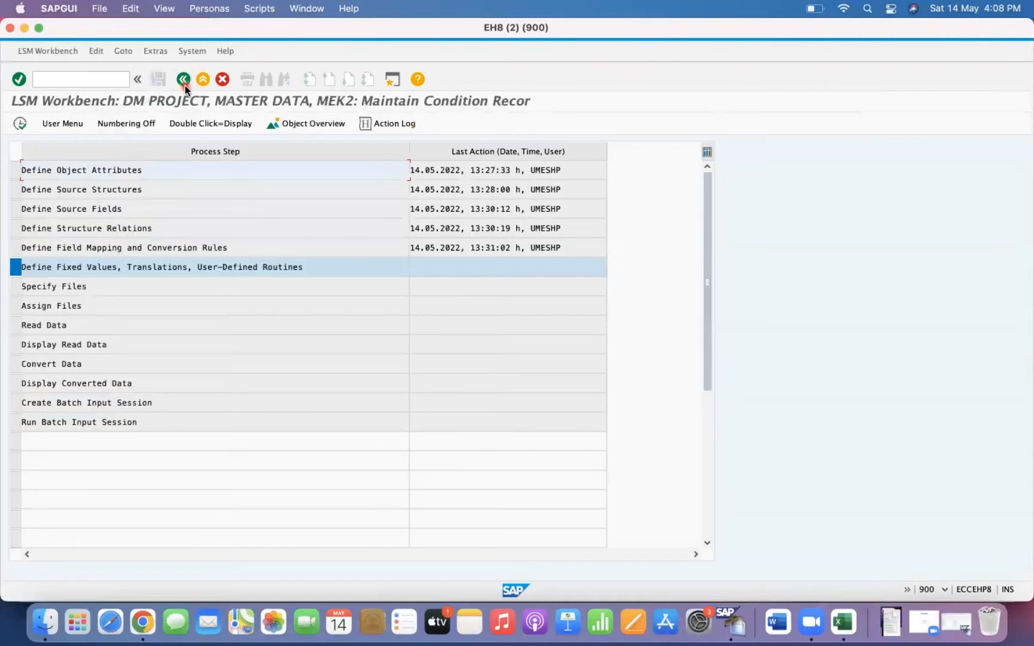
left_click(16, 293)
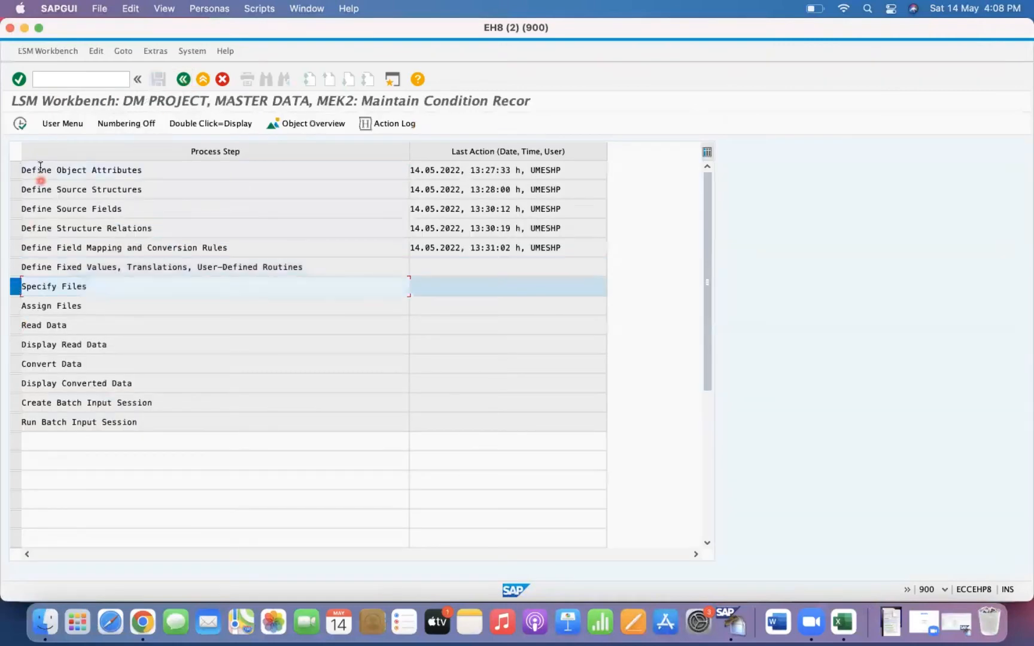
left_click(20, 124)
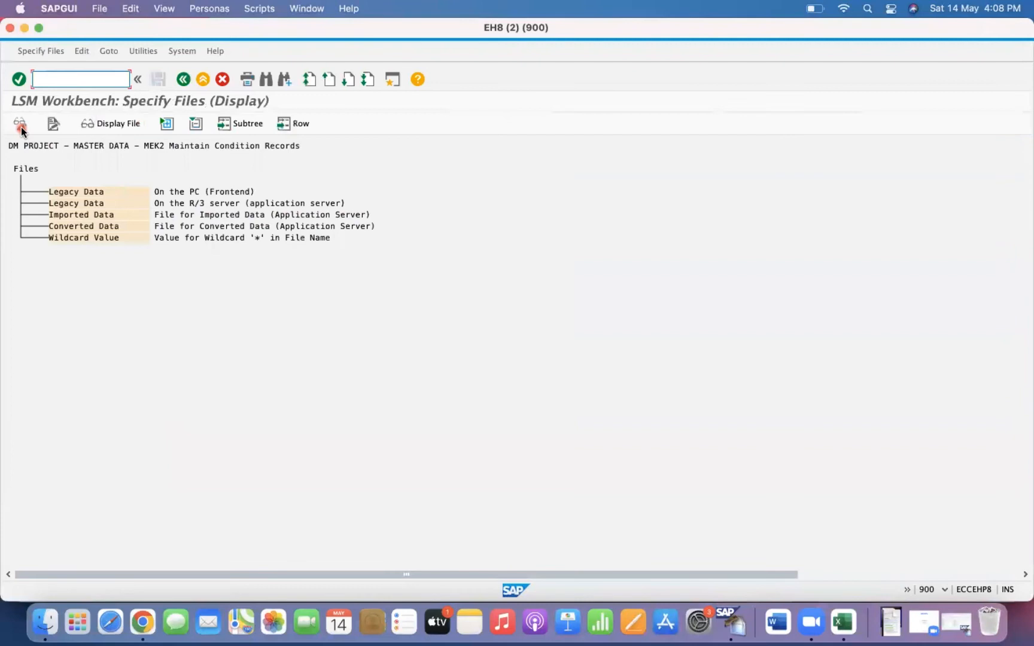
left_click(20, 125)
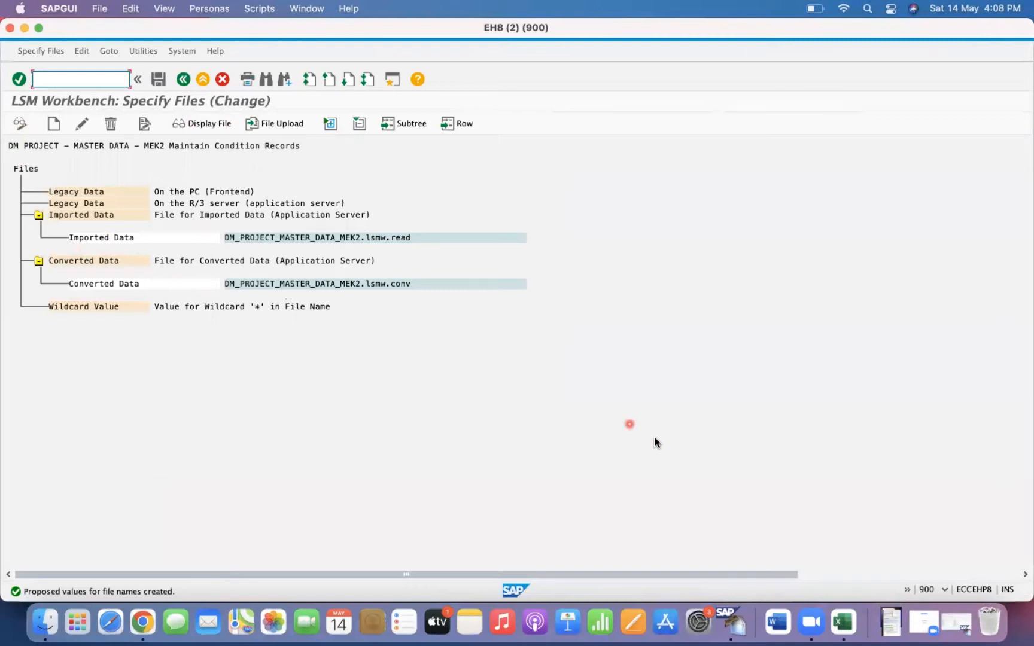
Switch to the Excel workbook and copy the field labels in D1:D8
left_click(840, 622)
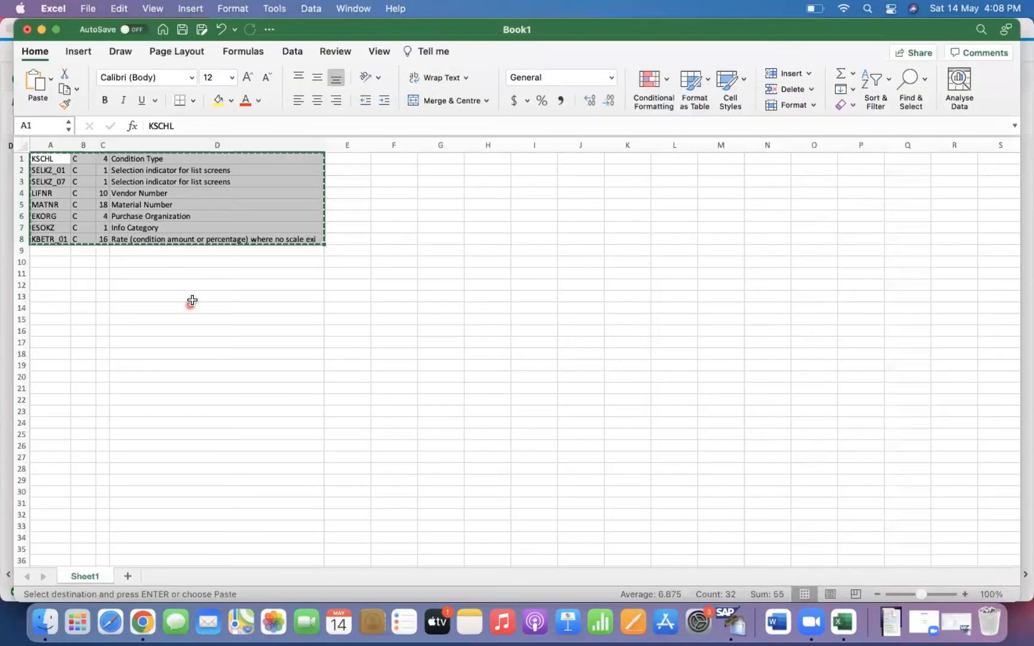
left_click(191, 300)
left_click_drag(145, 156, 166, 239)
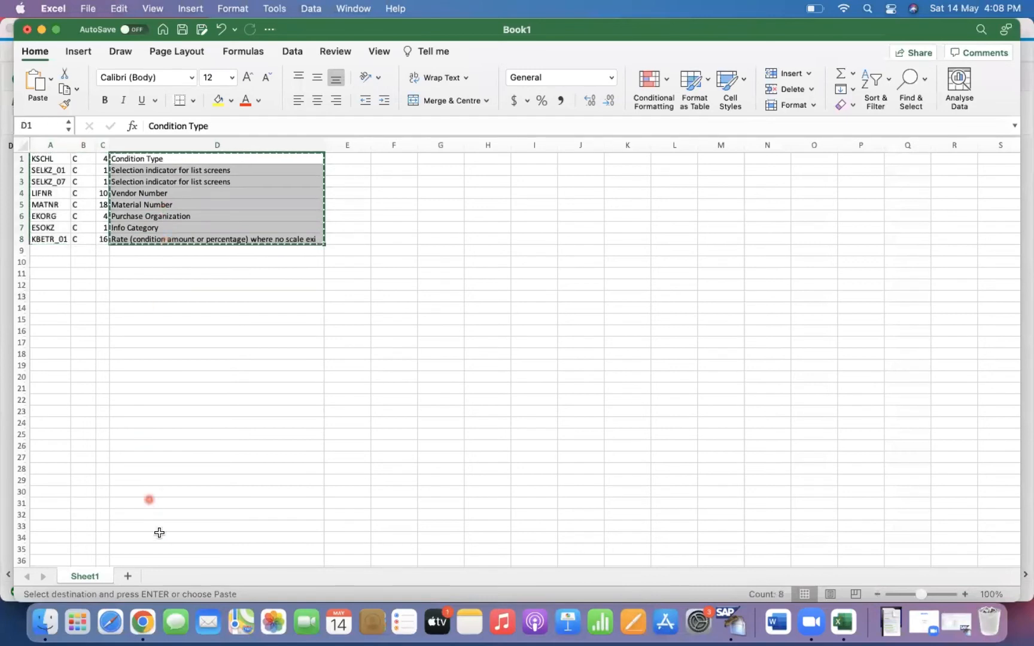
Add a second worksheet and rename Sheet1 as Source Structure
left_click(128, 576)
left_click(84, 576)
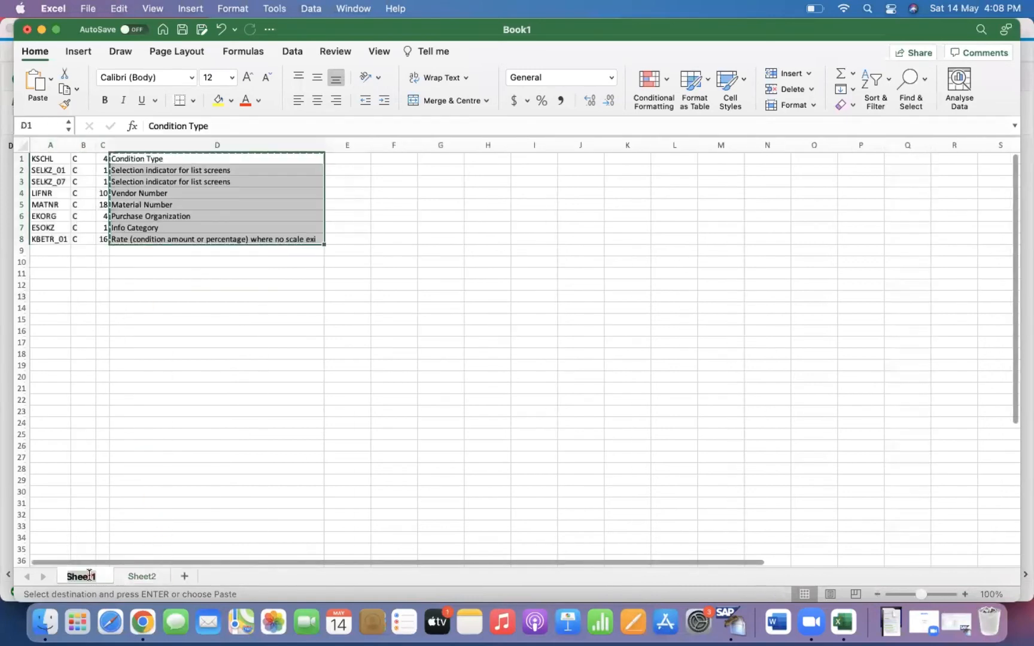
double_click(87, 576)
type("sOU")
key("BackSpace")
key("BackSpace")
key("BackSpace")
type("Source Structure")
key("Return")
left_click(182, 576)
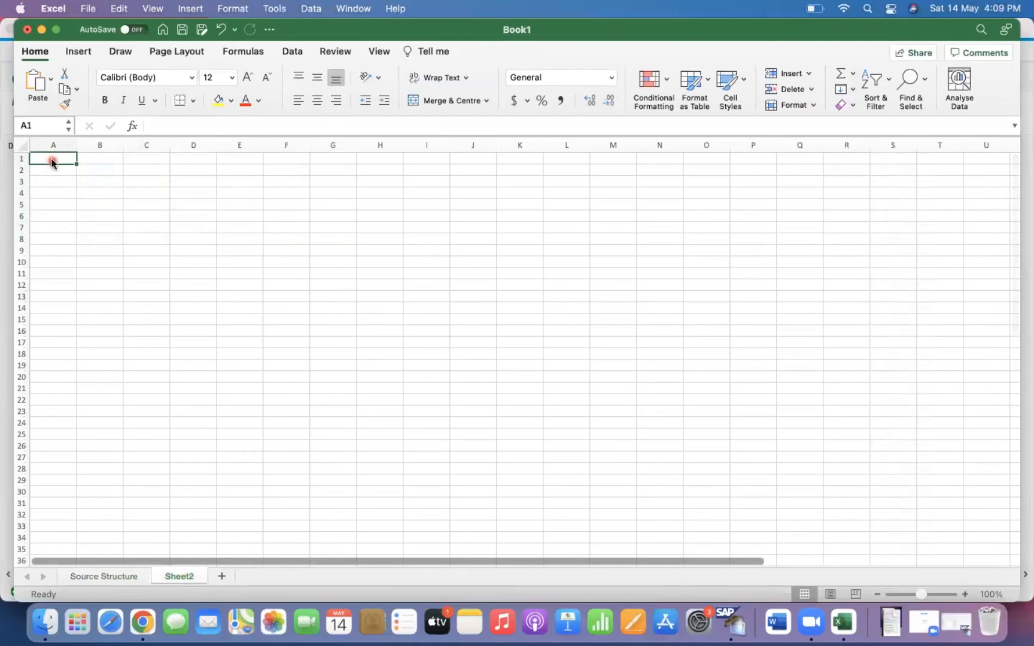
right_click(51, 160)
mouse_move(103, 224)
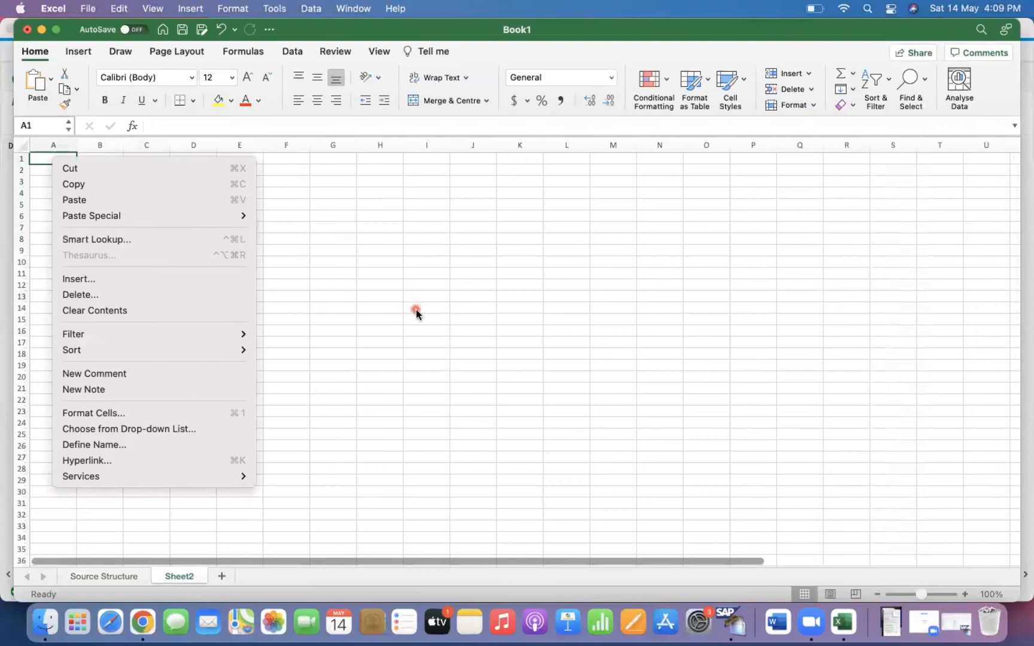
left_click(416, 313)
Copy the field labels D1:D8 from the Source Structure sheet and paste them transposed into cell A1 of Sheet2
left_click(120, 574)
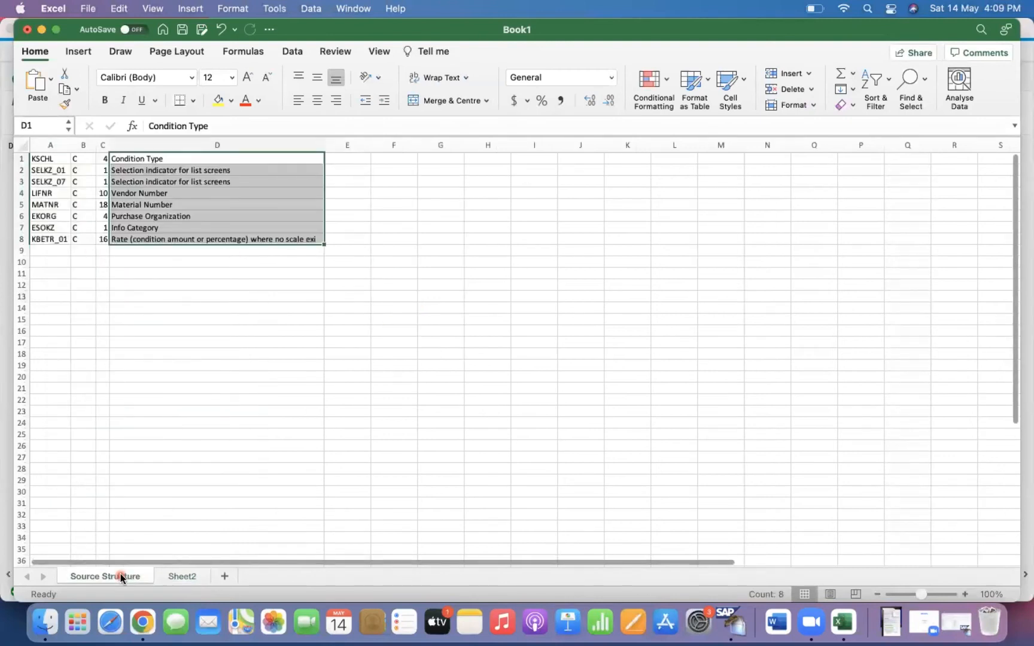
key("super+c")
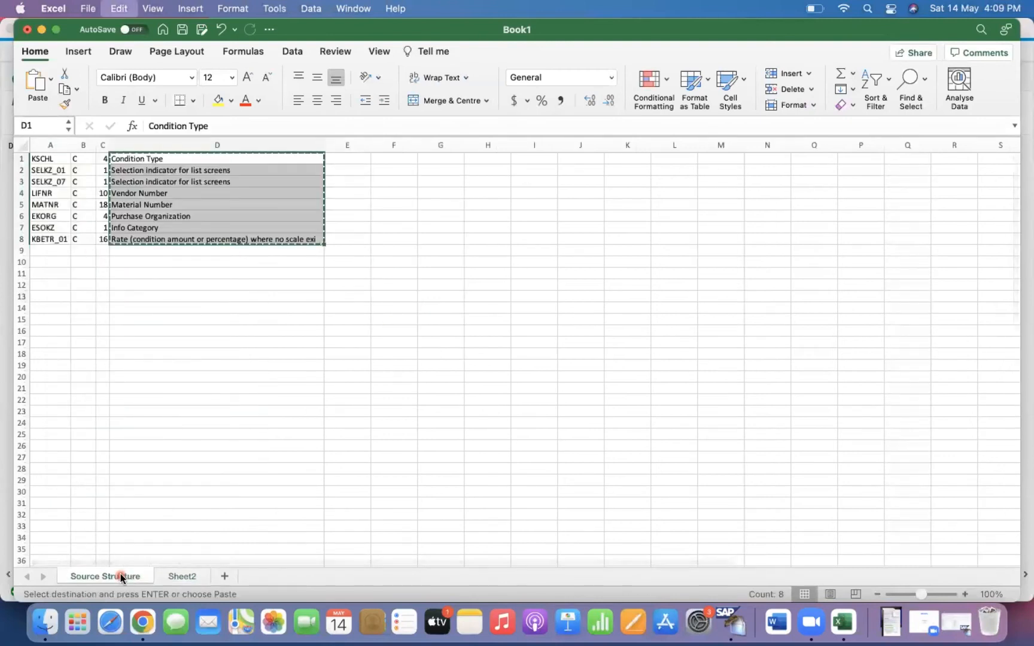
left_click(169, 577)
right_click(59, 160)
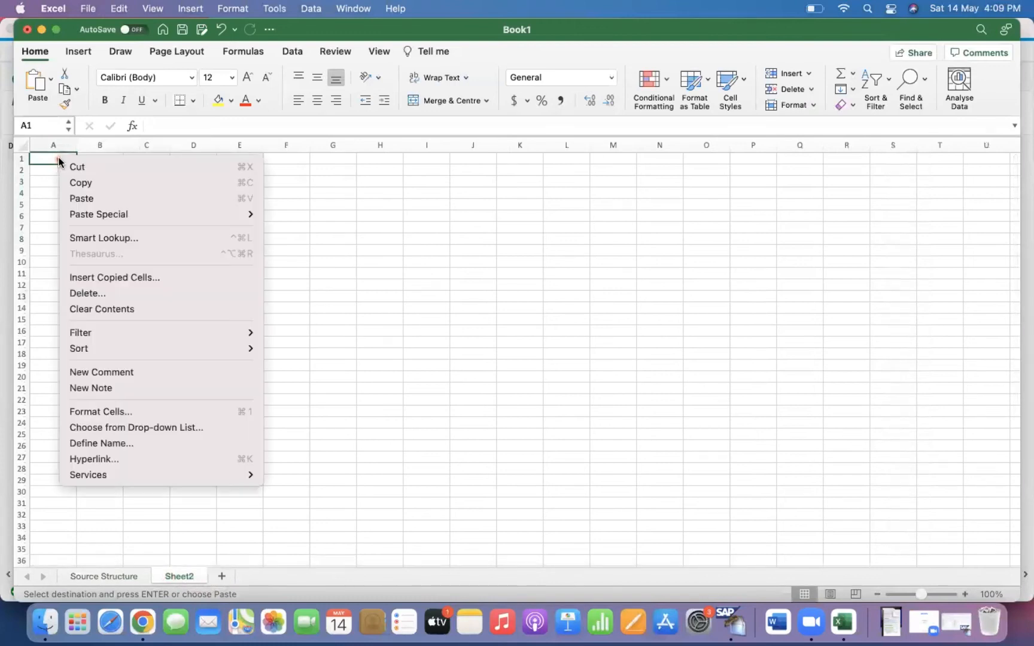
mouse_move(108, 221)
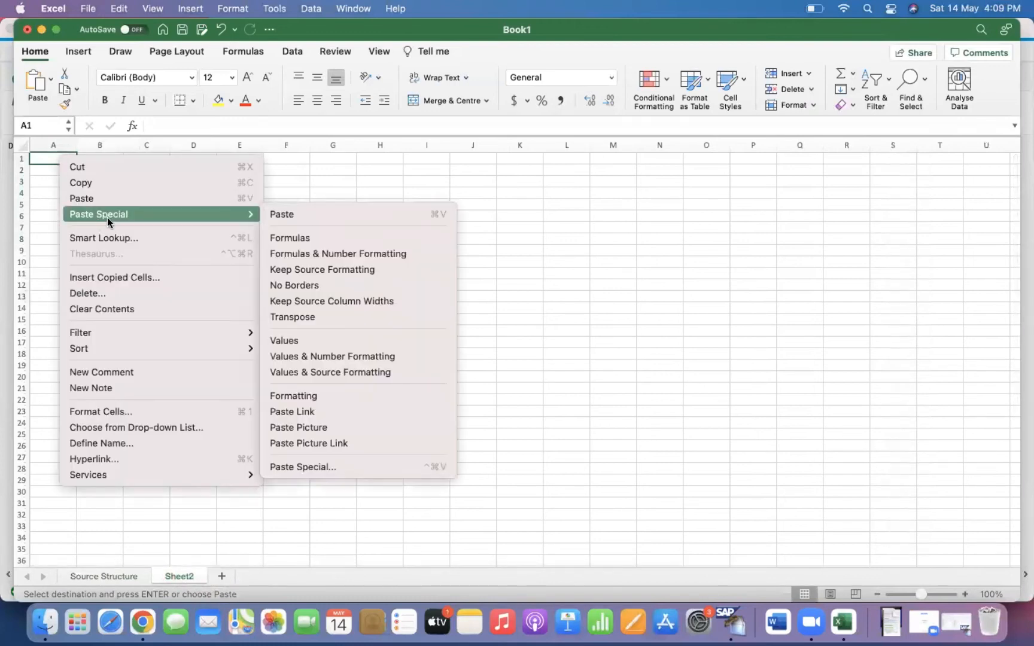
left_click(290, 318)
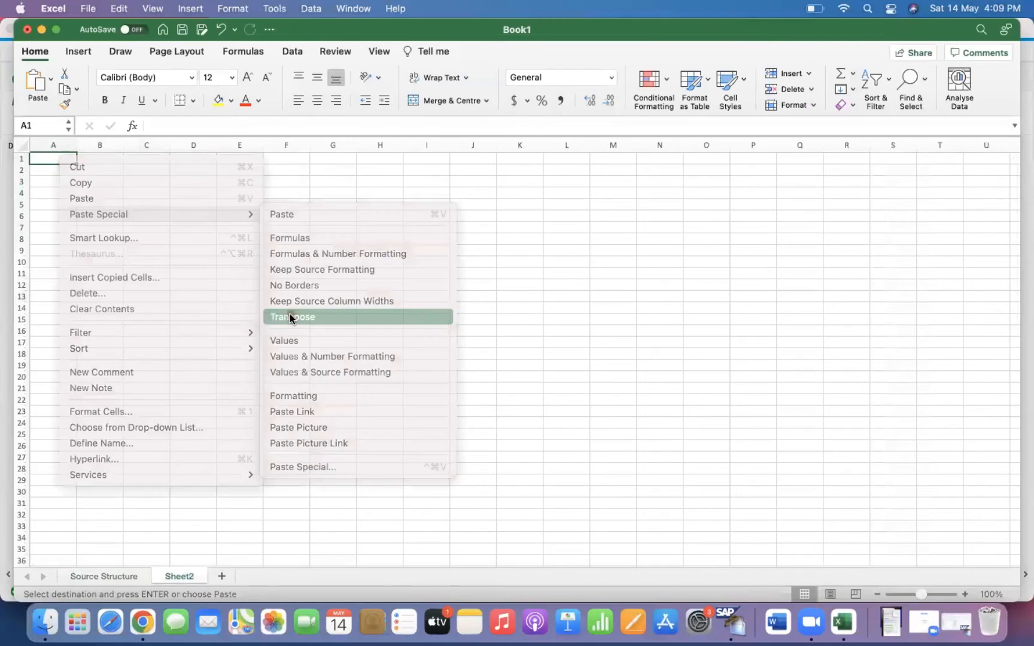
Autofit the column widths of the whole Sheet2 to the header text
left_click(22, 146)
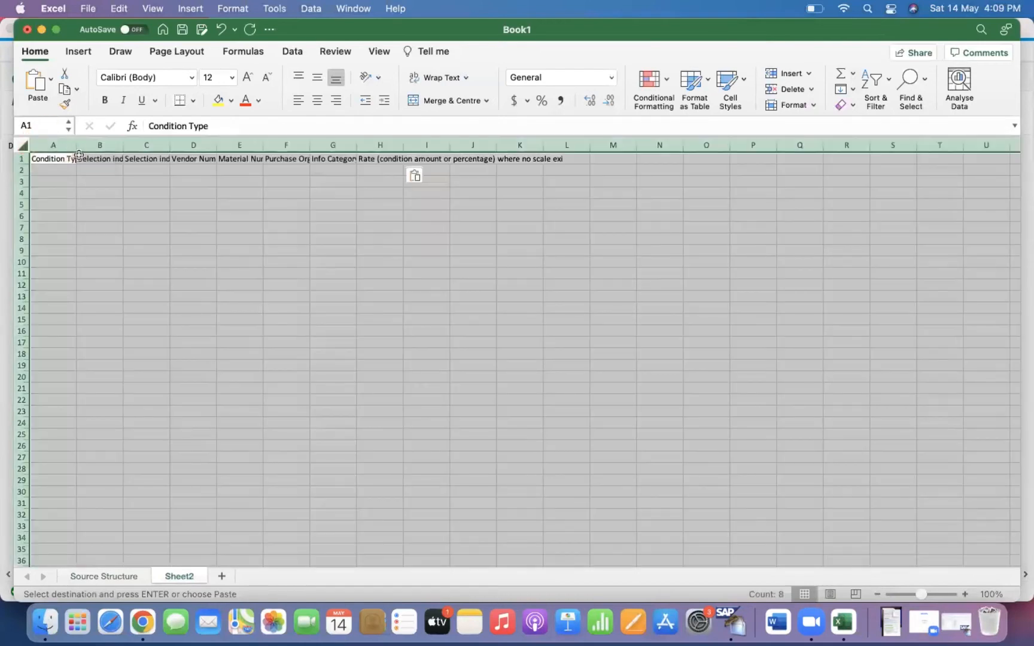
double_click(76, 145)
left_click(303, 264)
Format the header cells A1:H1 in bold with a yellow fill
left_click_drag(55, 159, 689, 162)
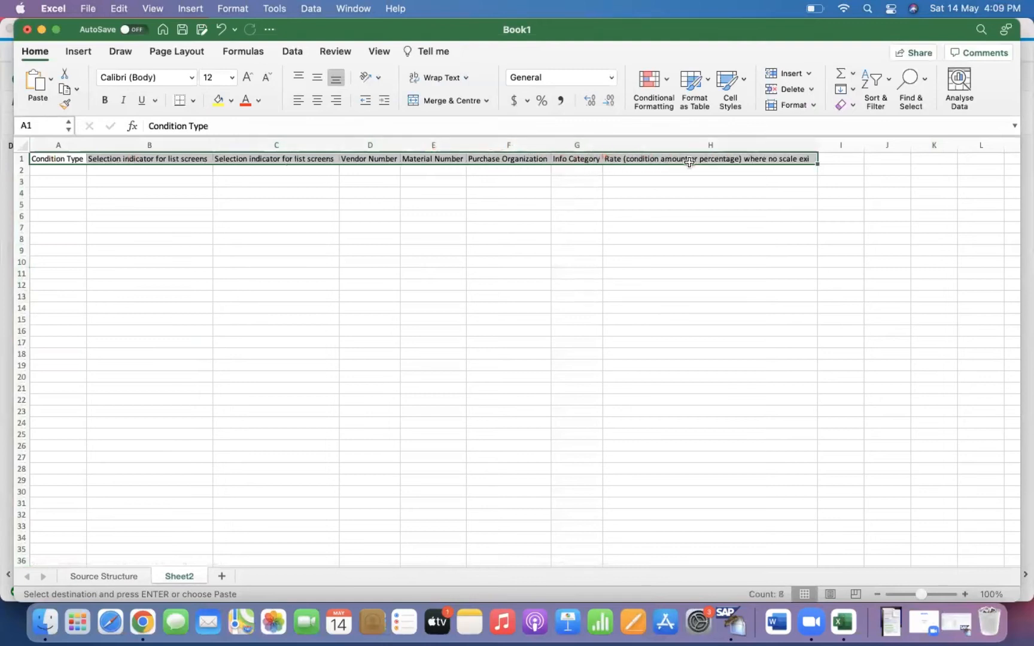
key("super+b")
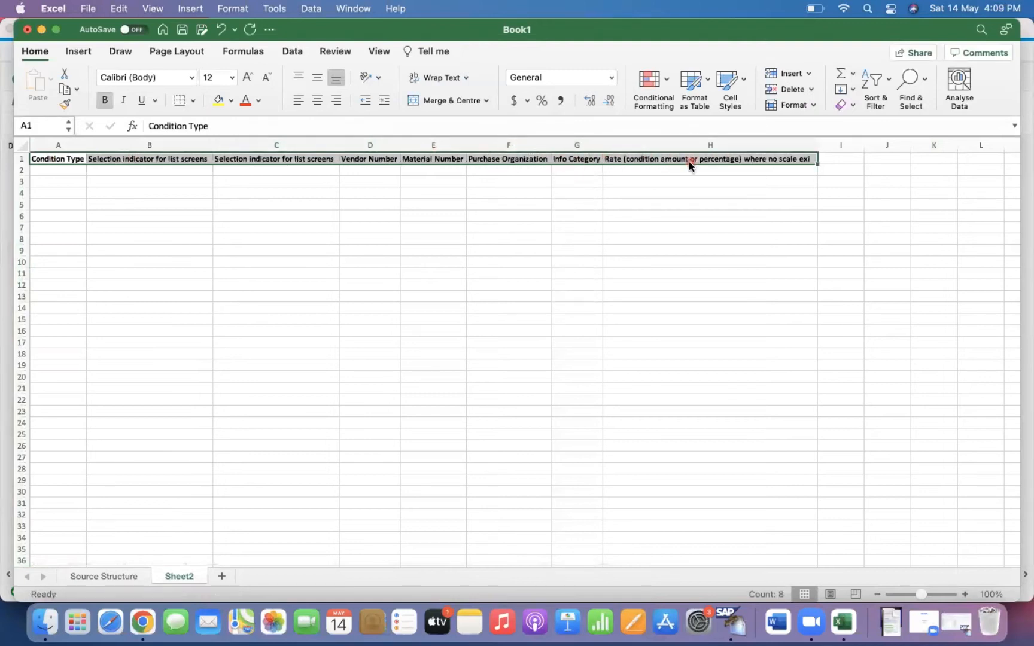
left_click(222, 106)
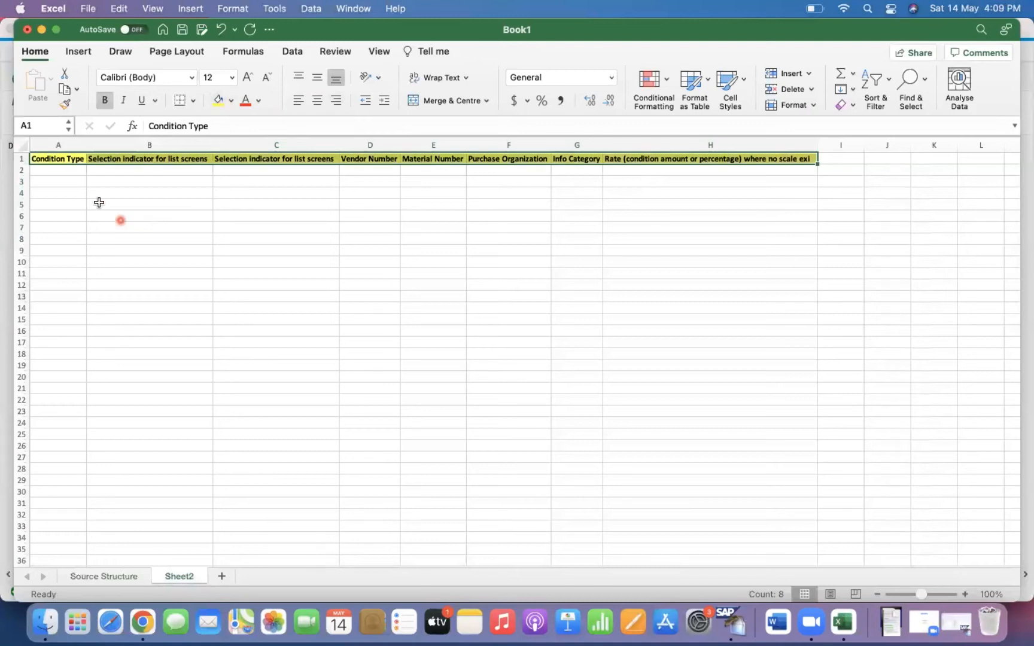
Autofit all columns of Sheet2 to the bold headers and enter PB00 as the condition type in A2
left_click(27, 145)
left_click_drag(87, 145, 87, 146)
left_click(70, 174)
type("PBB")
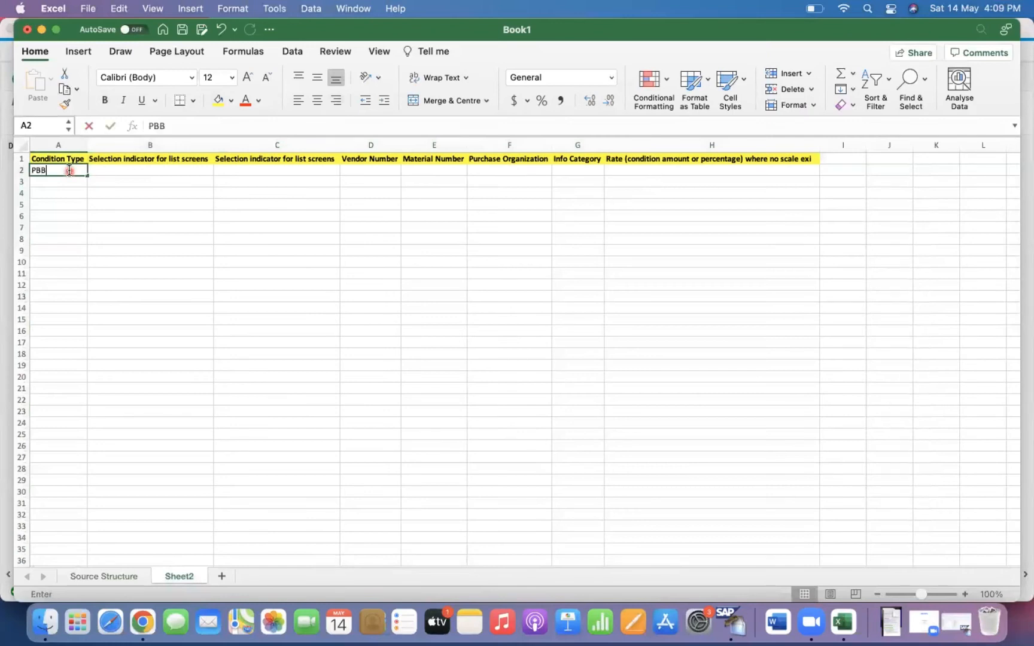
key("BackSpace")
left_click(139, 171)
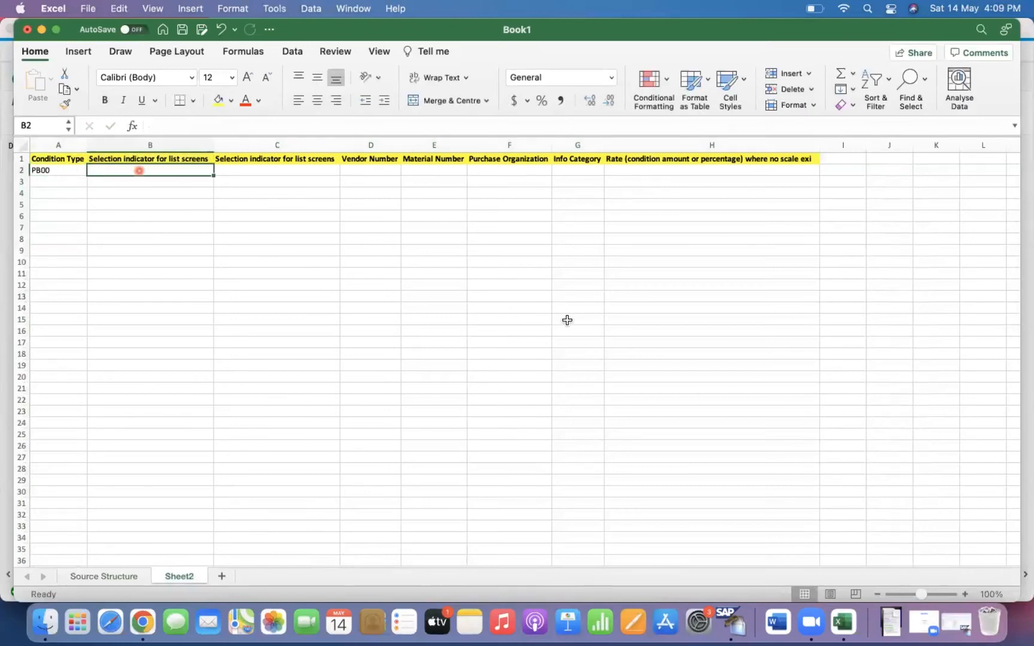
Fill B2:E2 with X for both selection indicators, vendor number 1000 and material number 737
left_click(964, 595)
left_click(964, 594)
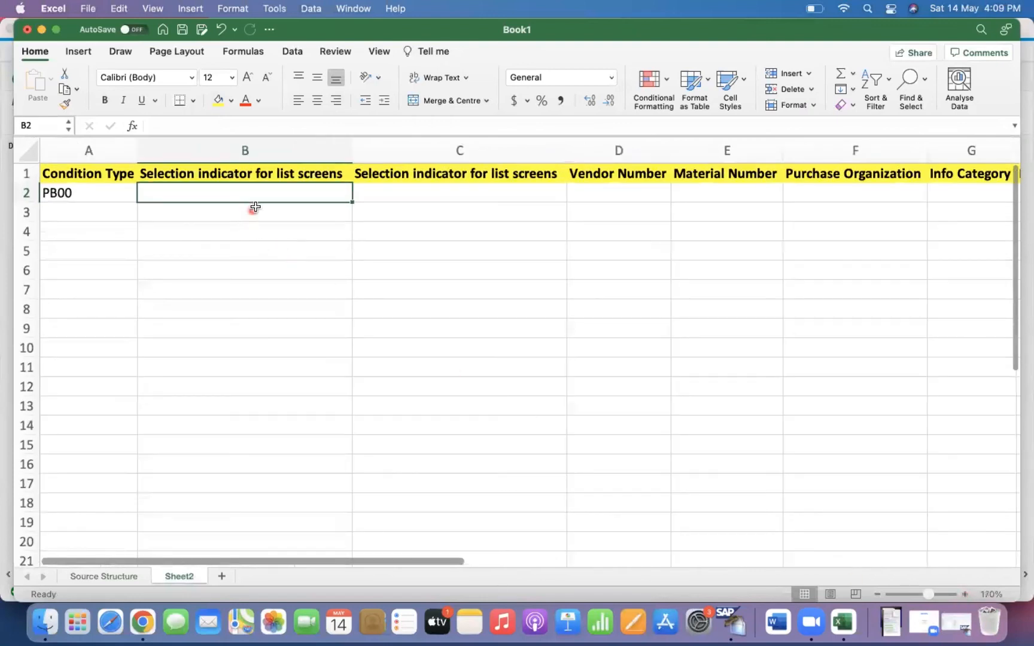
type("X")
key("Tab")
type("X")
key("Tab")
type("1000")
key("Tab")
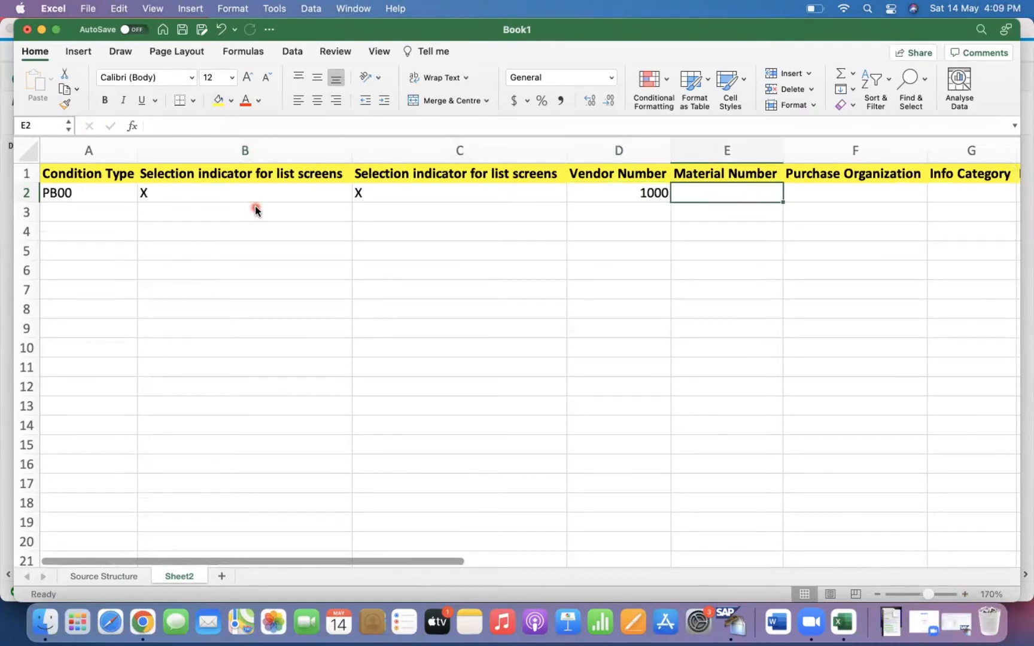
type("737")
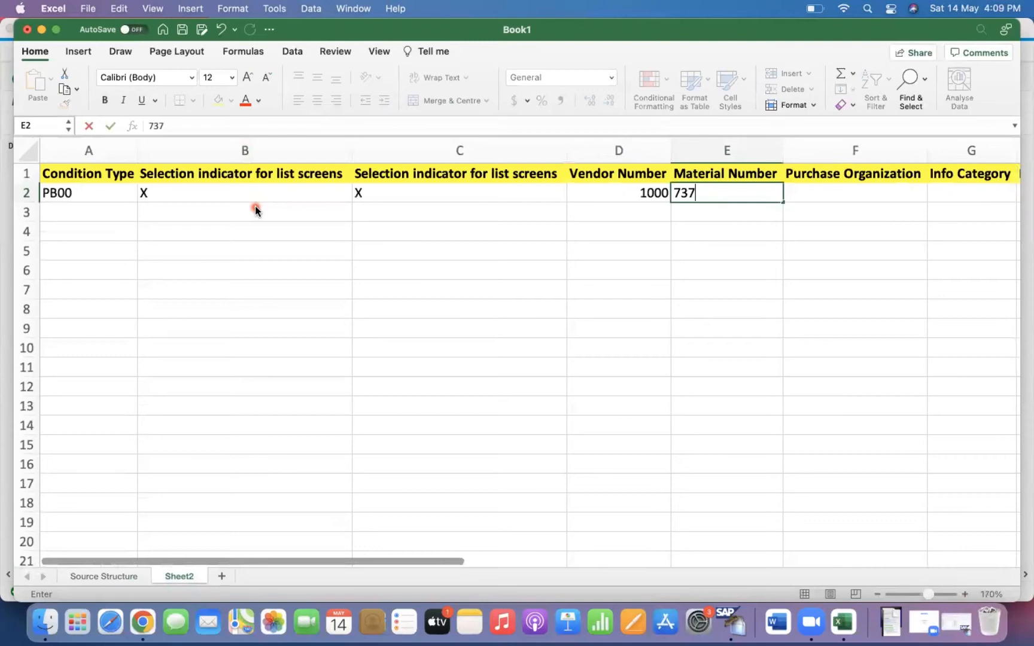
key("Tab")
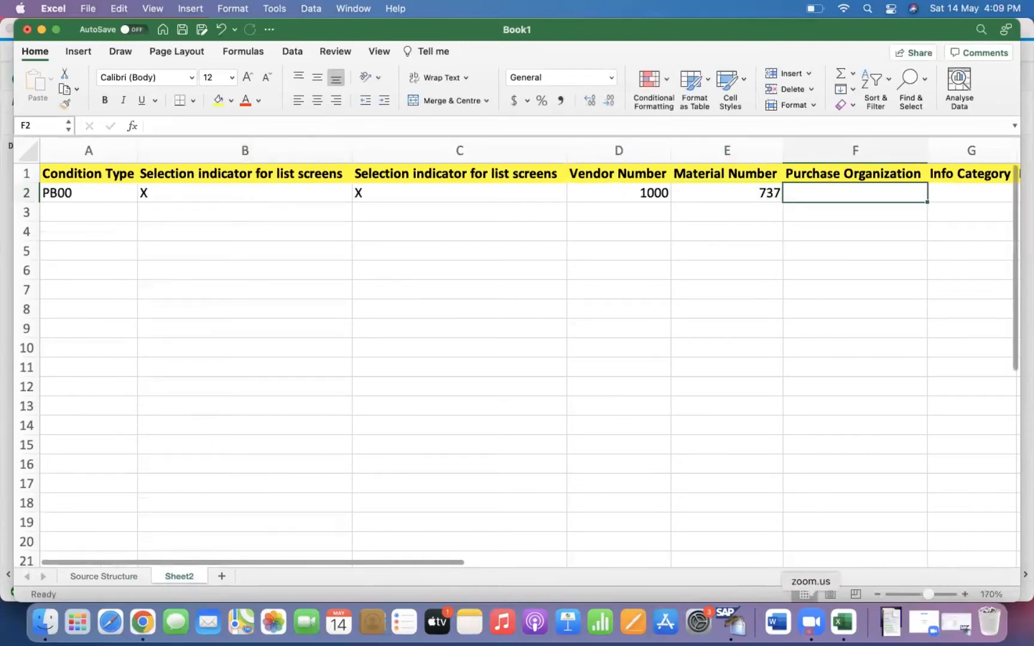
Switch to SAP session EH8 (1) and check the PB00 gross price record's purchasing organization, info record category and amount
right_click(736, 626)
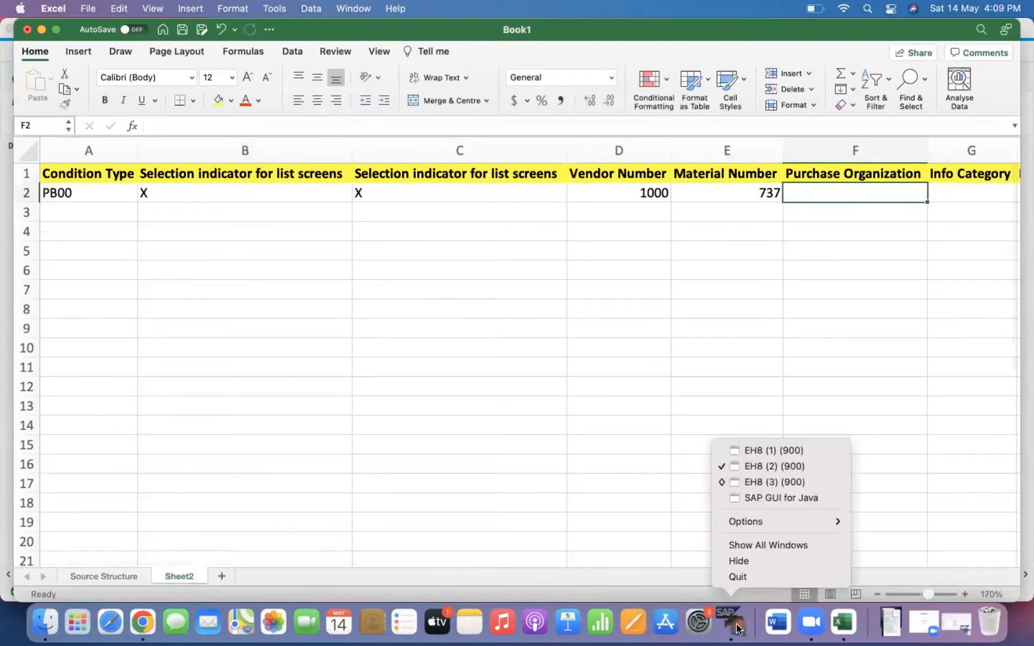
left_click(778, 450)
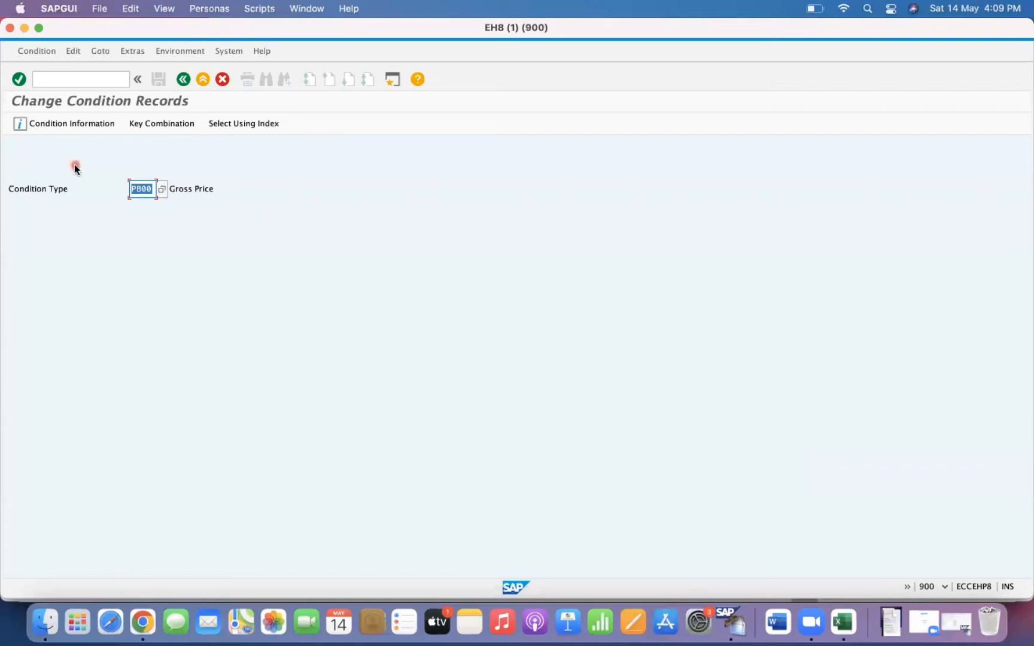
key("Return")
left_click(65, 307)
left_click(406, 374)
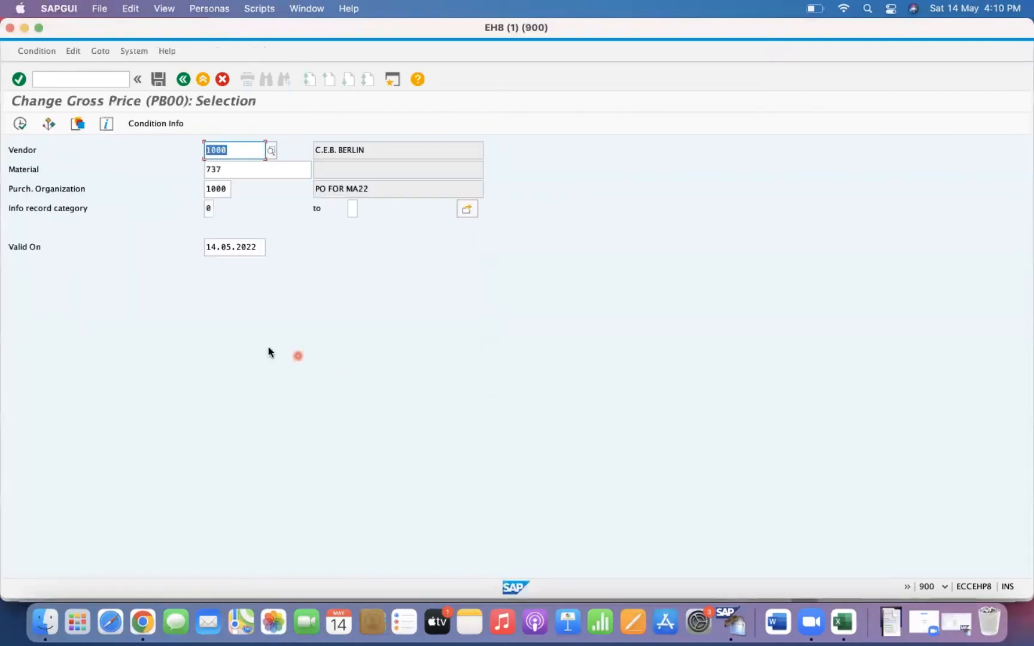
left_click(19, 125)
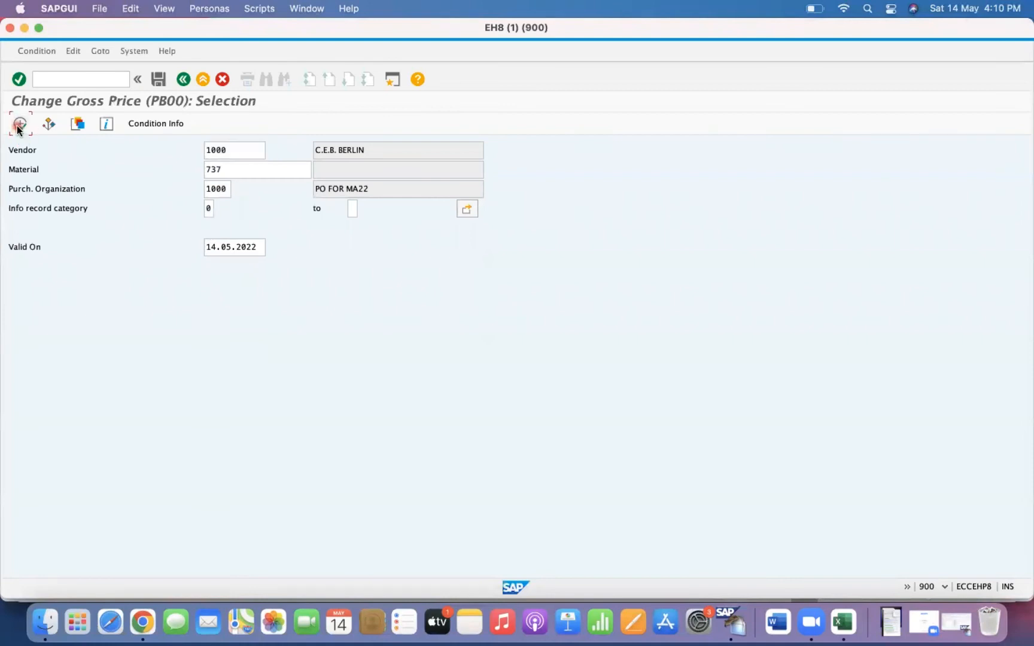
left_click(177, 284)
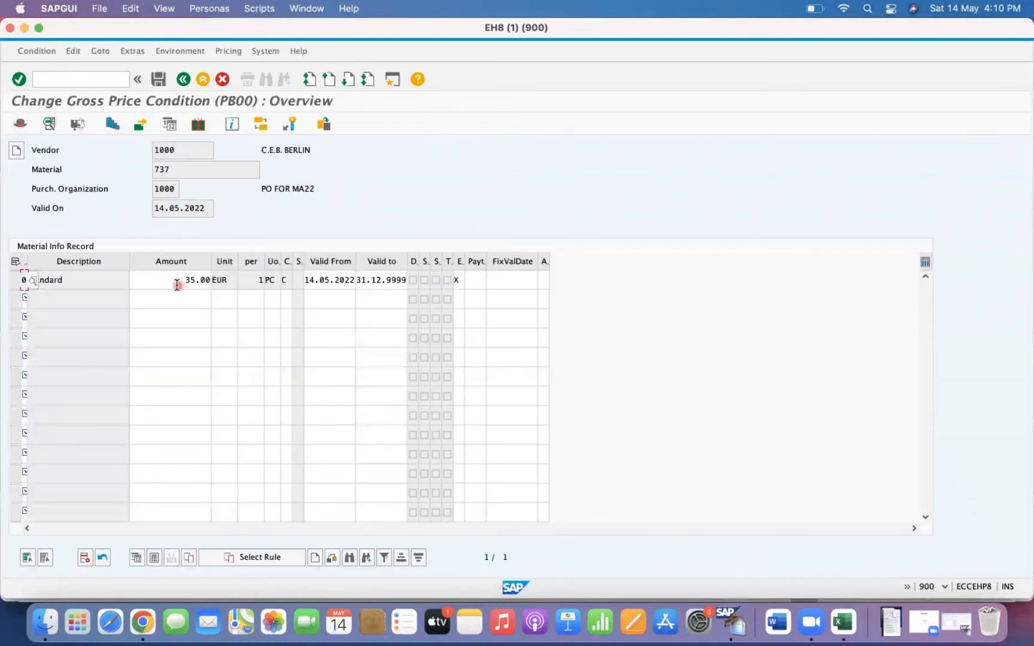
left_click(184, 80)
left_click(184, 79)
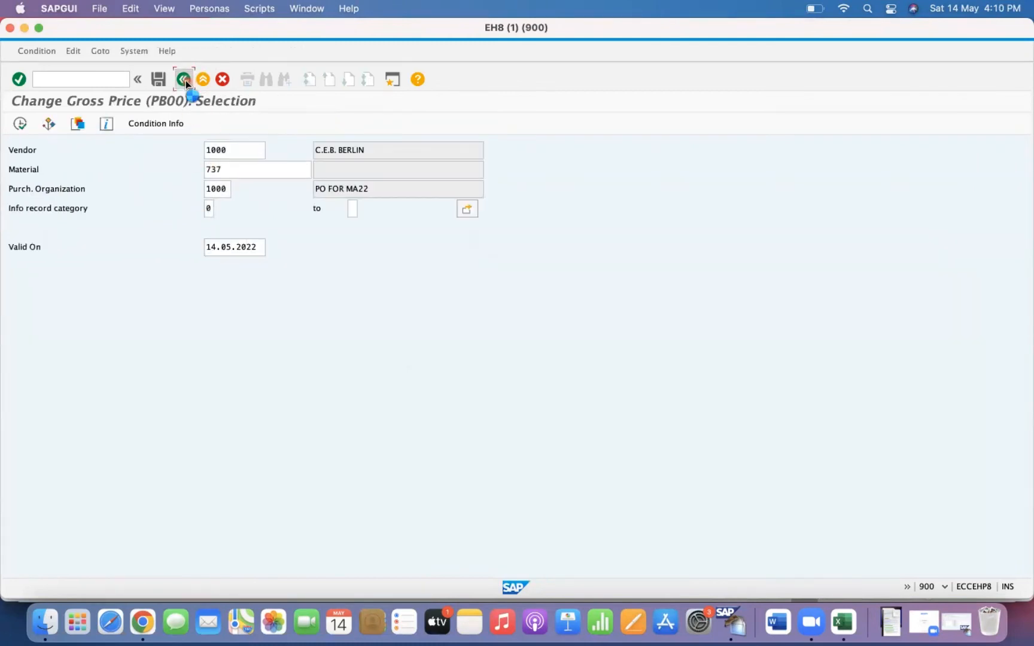
Back in Excel, enter purchase organization 1000, info category 0 and rate 40 in F2:H2
key("super+Tab")
type("1000")
key("Tab")
type("0")
key("Tab")
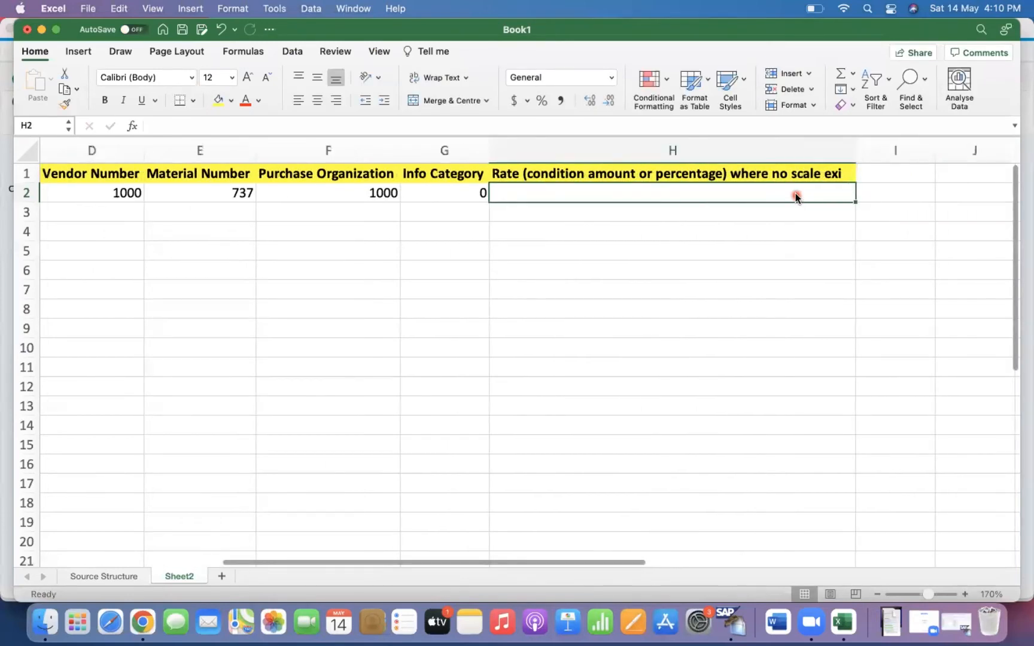
type("40")
left_click(611, 296)
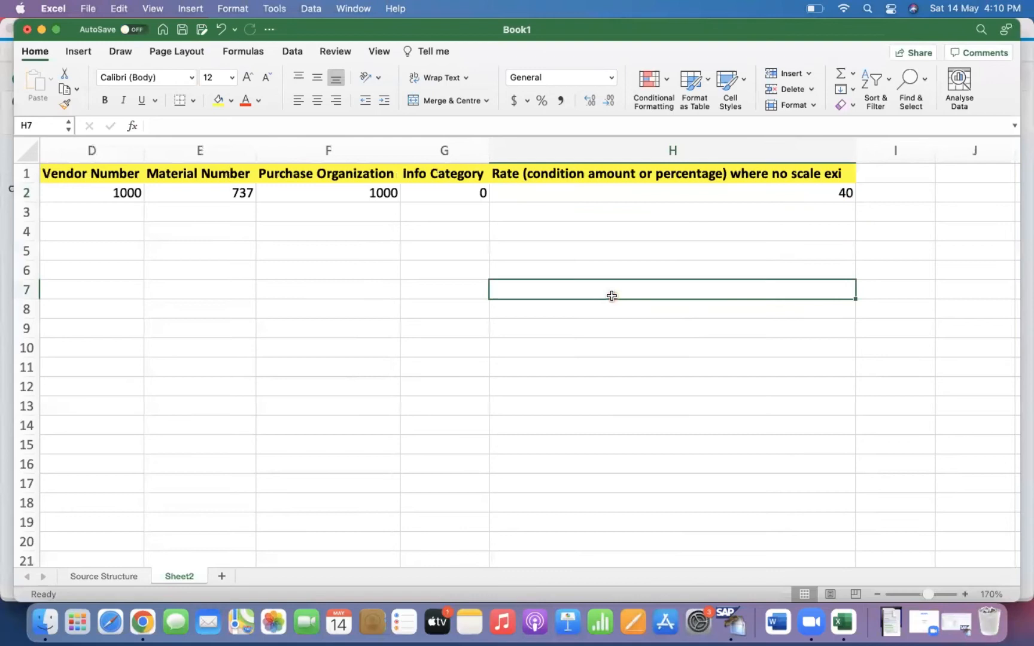
key("super+s")
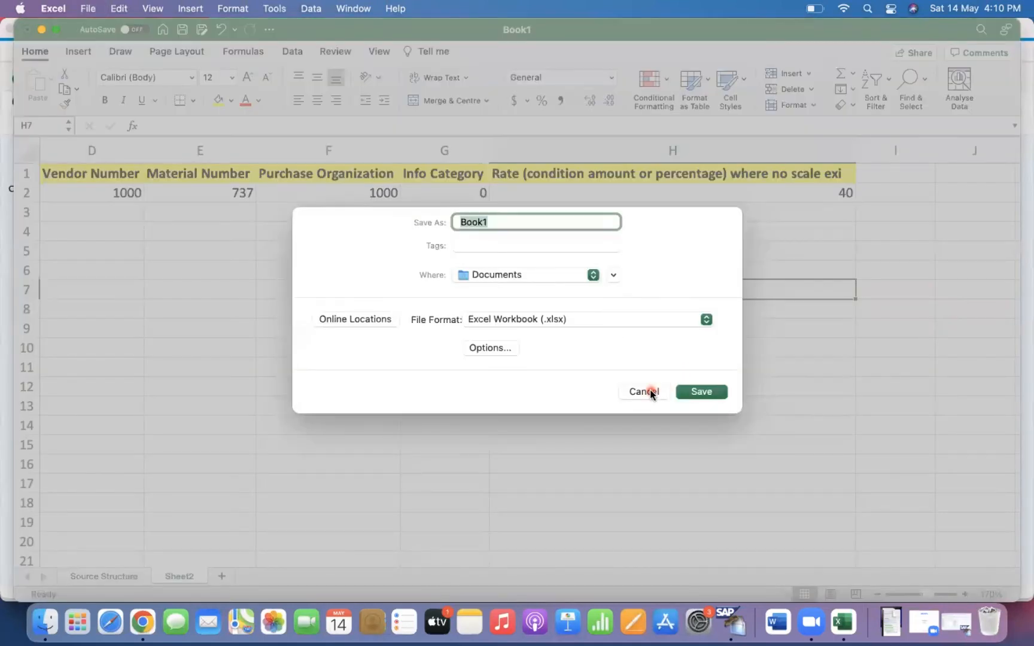
left_click(651, 393)
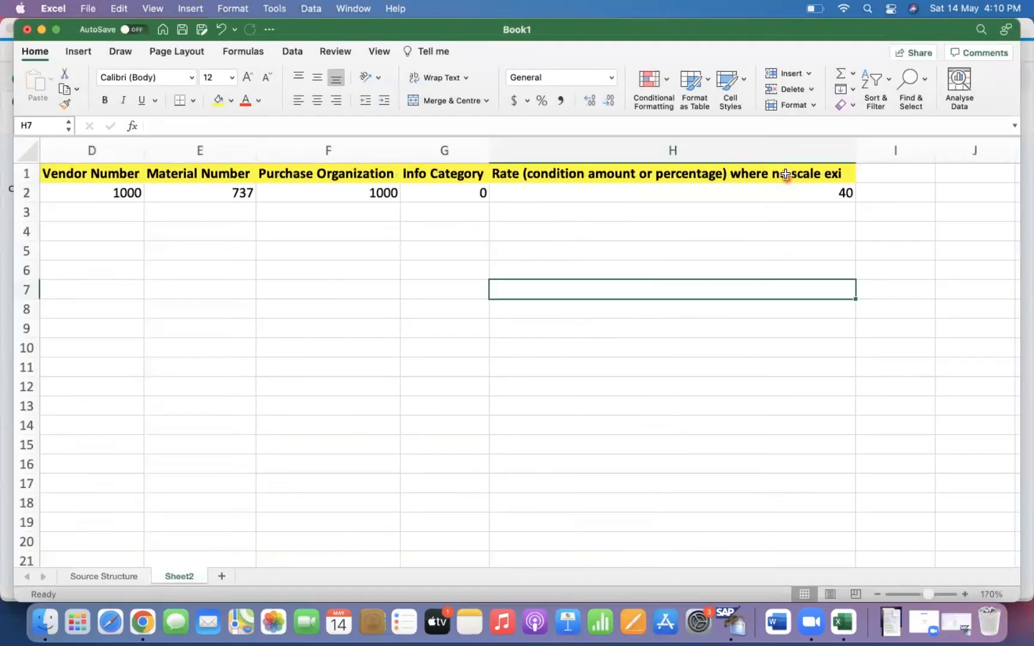
Copy the header and data rows A1:H2 of Sheet2
left_click(790, 170)
key("shift+Down")
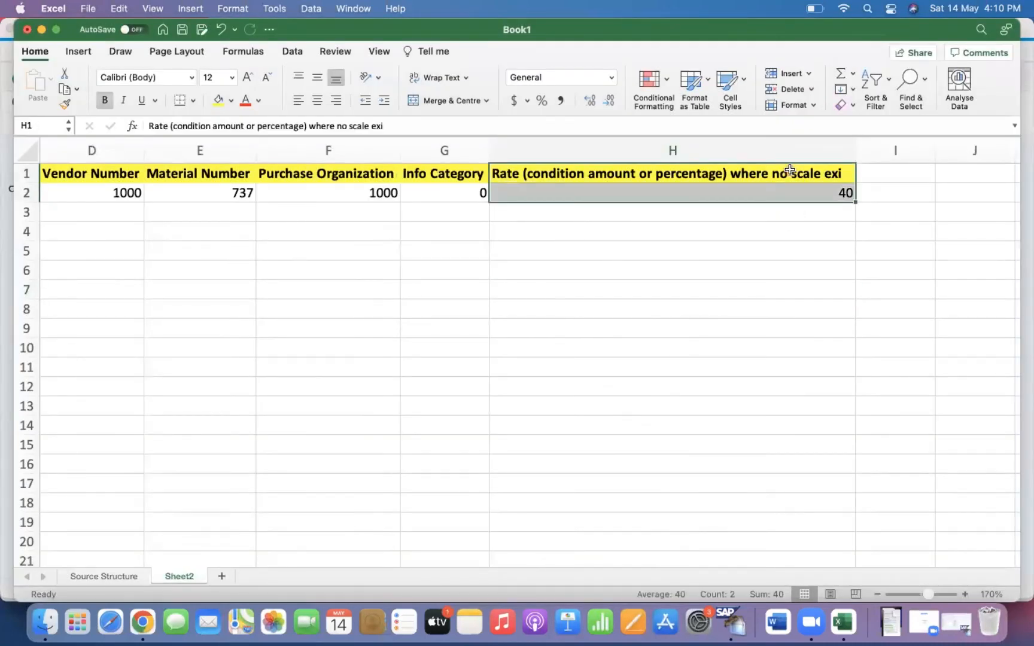
key("shift+Left")
key("shift+Left")
key("shift+Left")
key("shift+Left")
key("shift+Left")
key("shift+Left")
key("shift+Left")
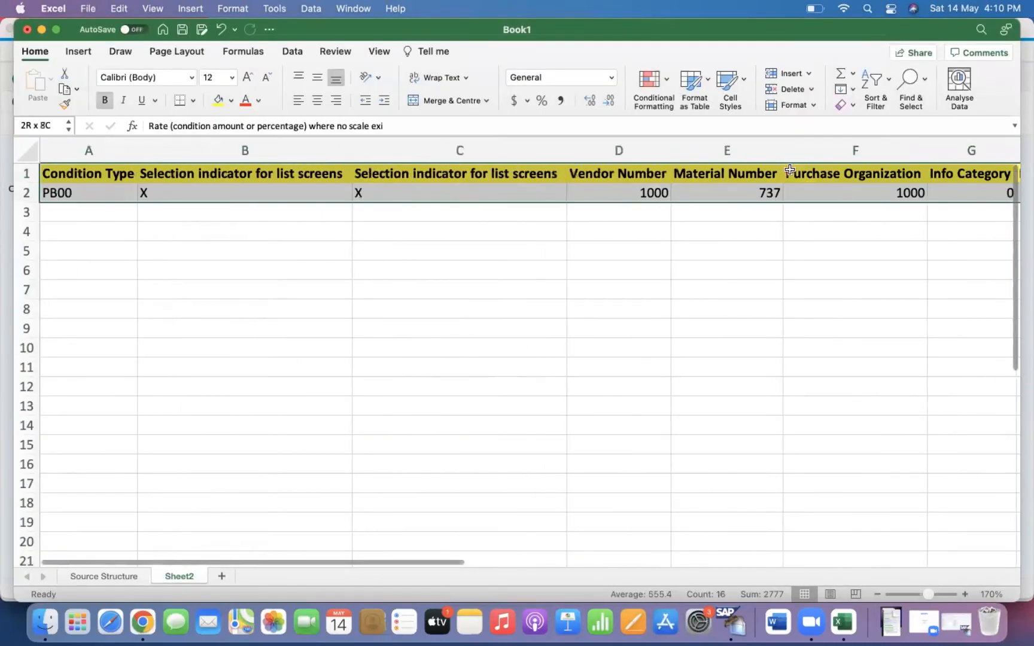
scroll(790, 171, "right", 5)
key("super+c")
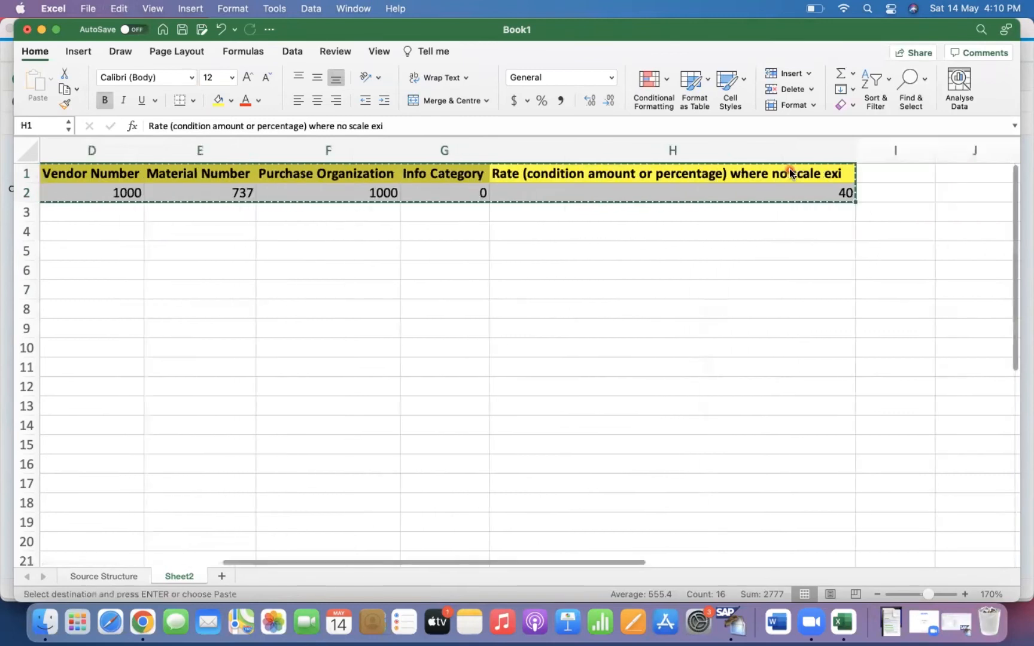
Expand the workbook window to full screen
left_click(38, 56)
left_click(38, 54)
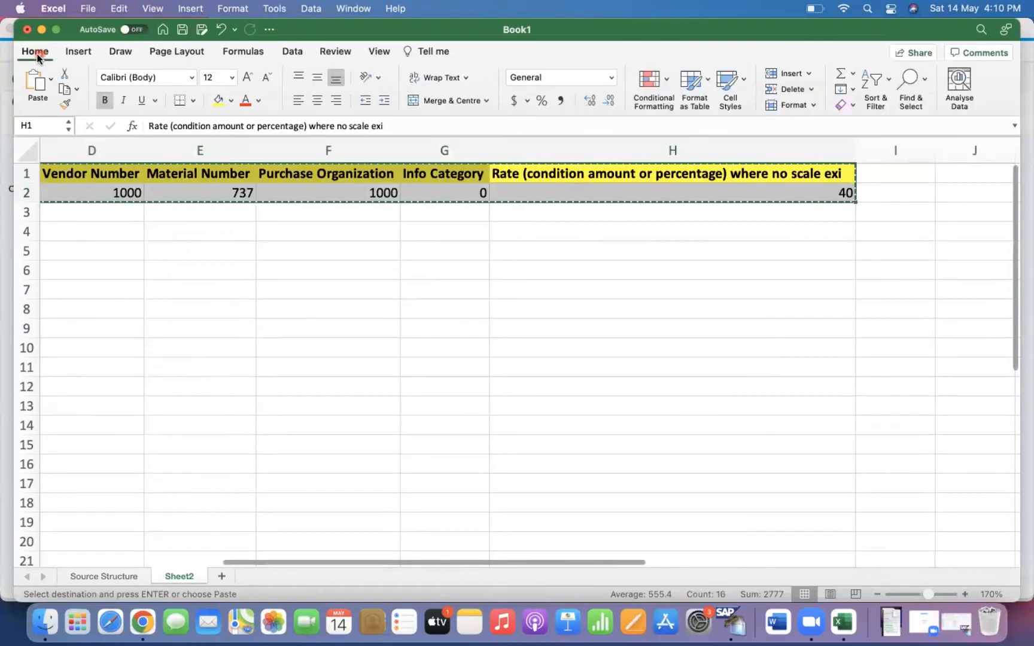
left_click(56, 27)
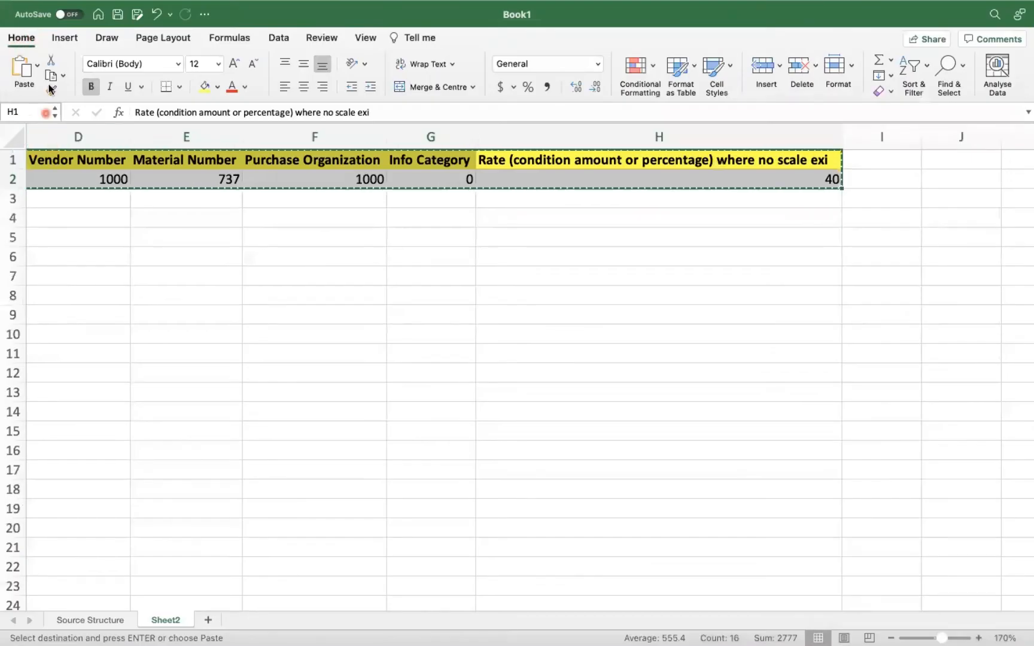
left_click(21, 38)
left_click(21, 38)
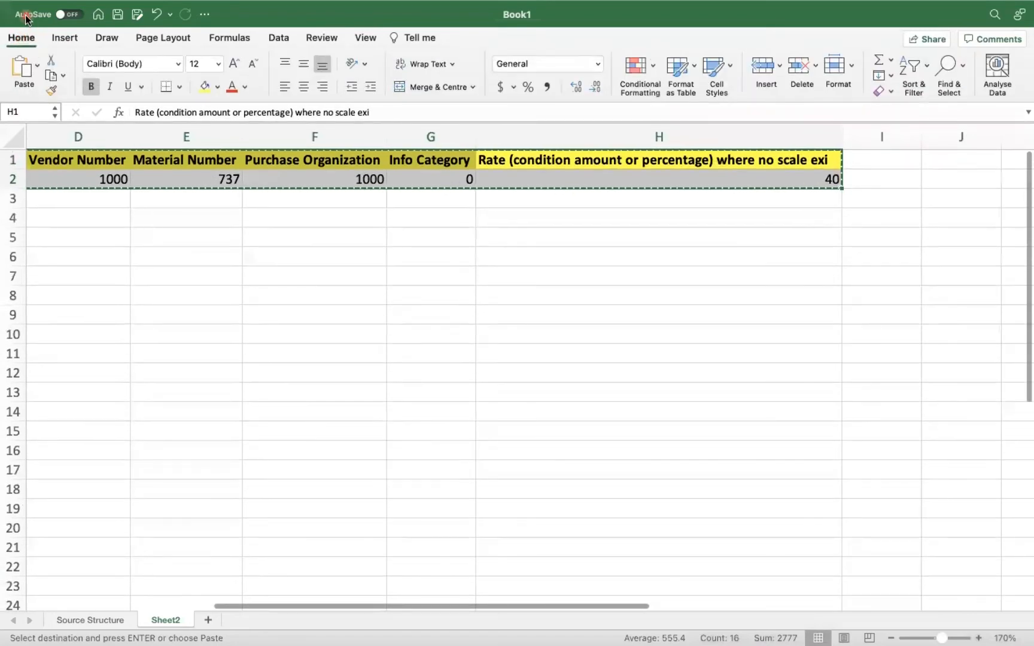
Save only the active sheet to the Desktop as a tab-delimited text file named MEK2, keeping that format
mouse_move(24, 30)
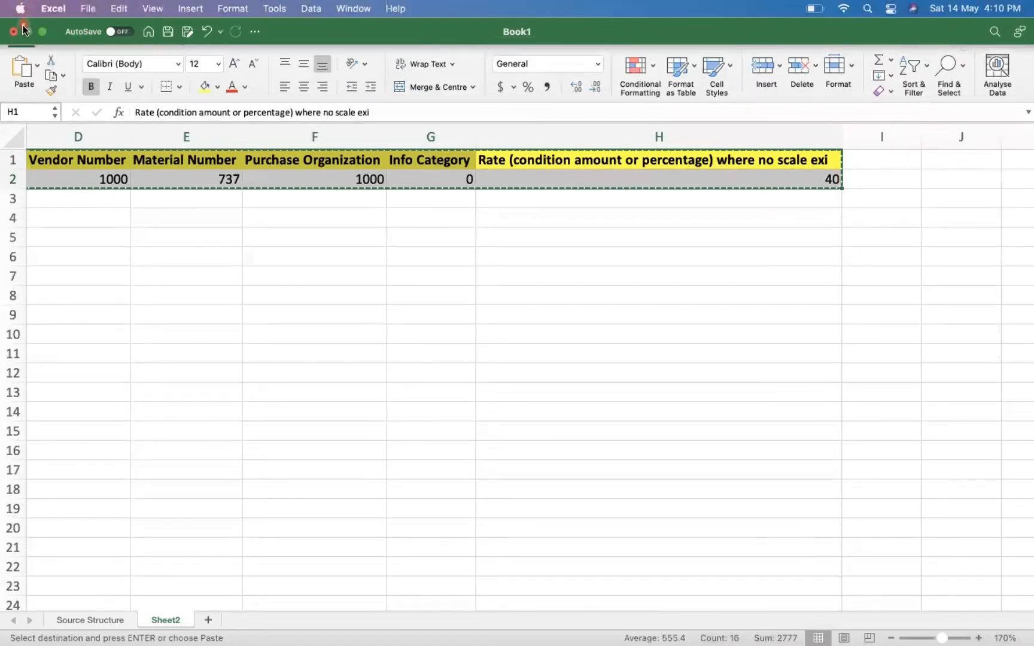
left_click(88, 9)
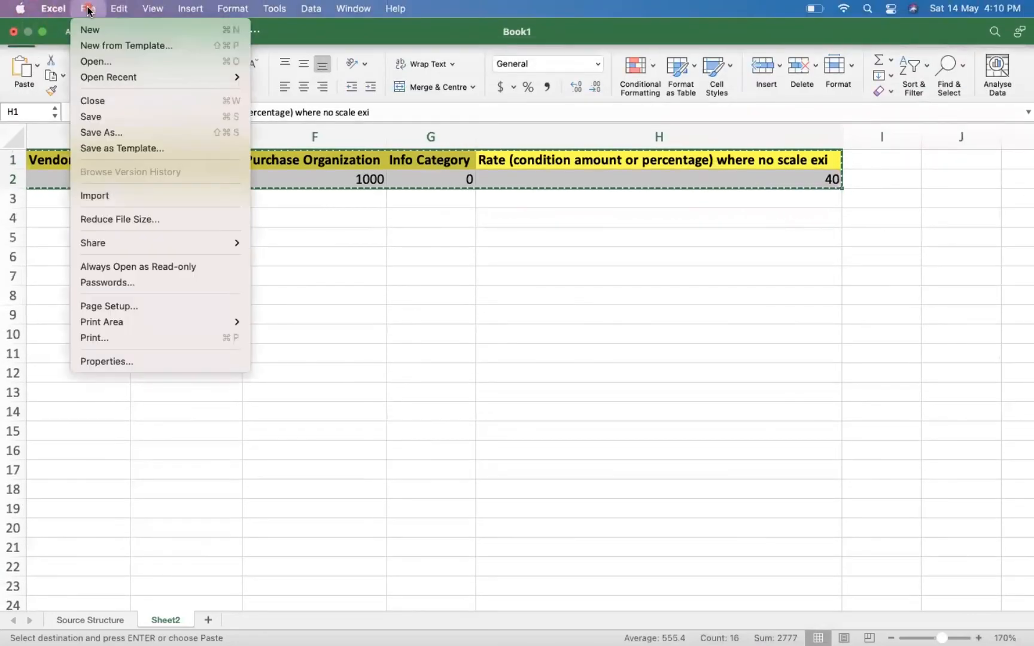
left_click(121, 131)
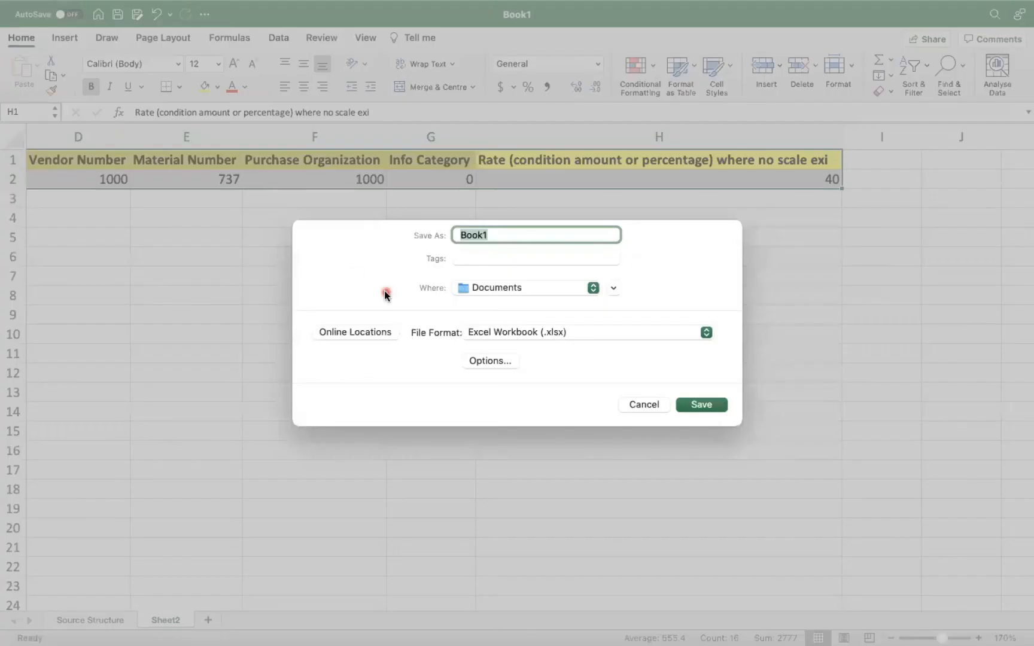
left_click(613, 288)
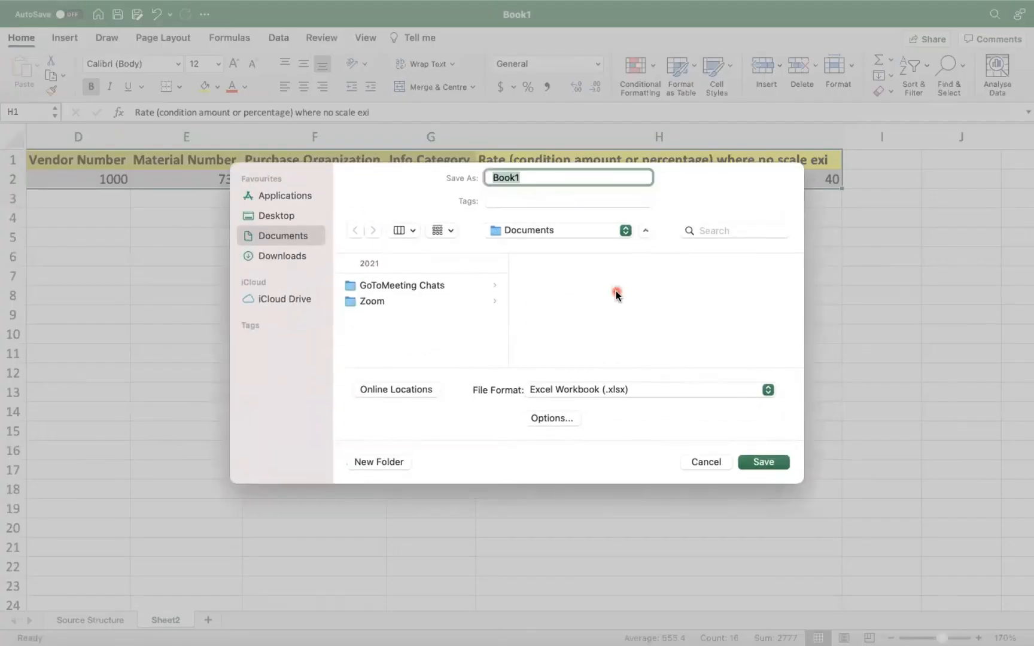
left_click(283, 215)
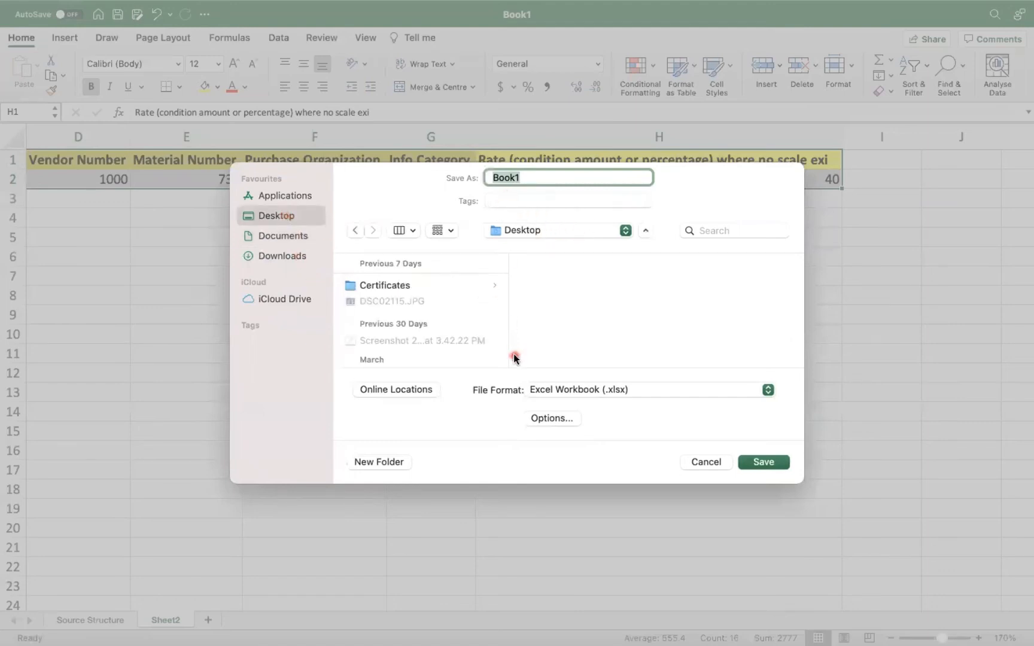
left_click(768, 391)
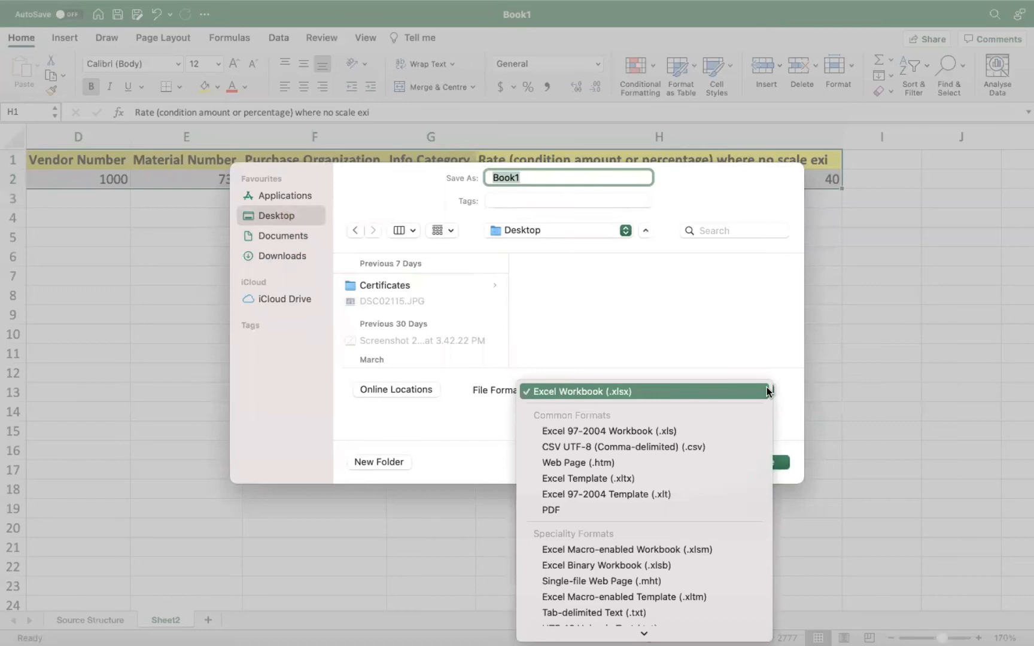
left_click(620, 615)
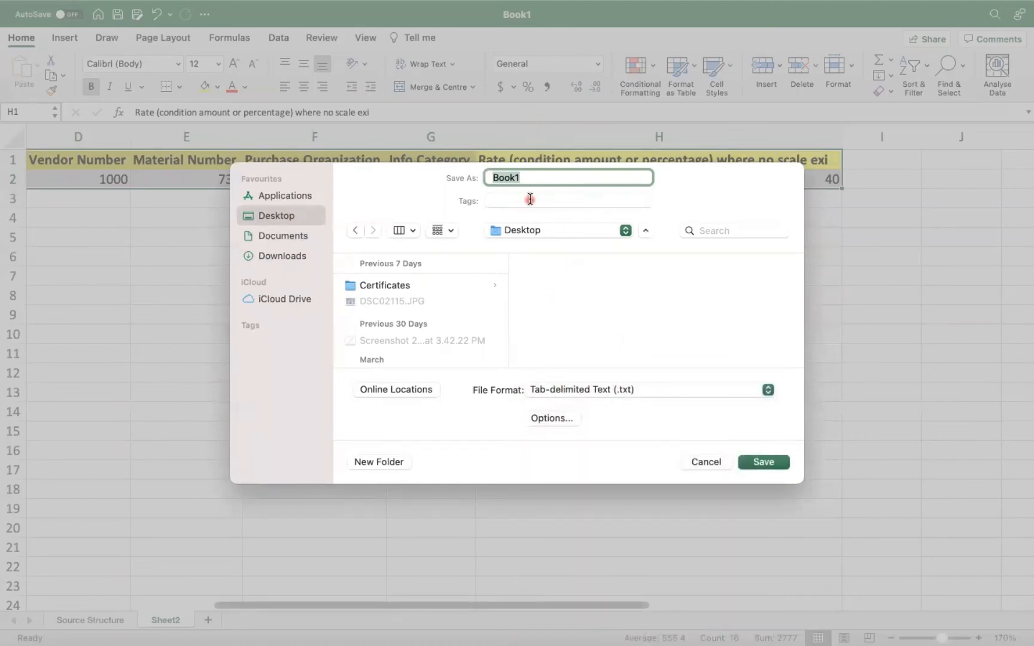
type("MK")
type("K2")
left_click(767, 463)
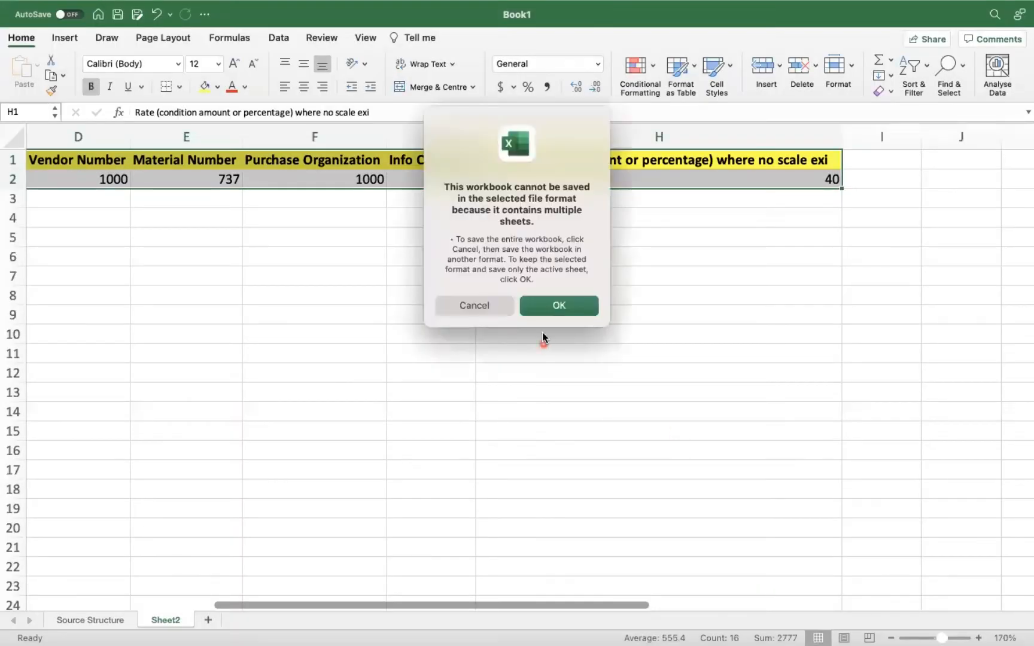
left_click(554, 307)
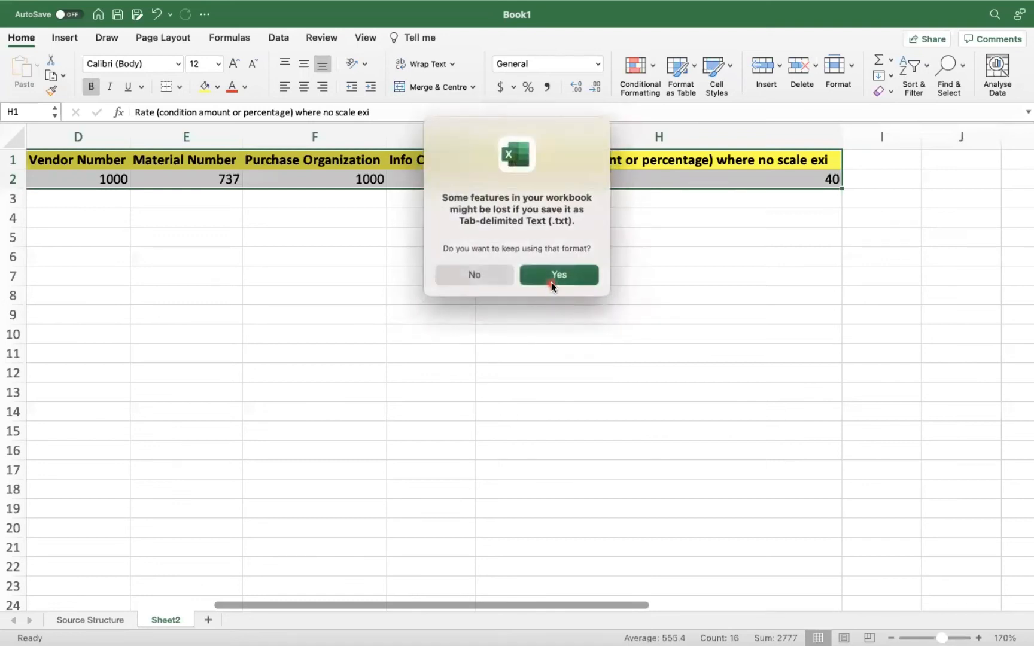
left_click(551, 283)
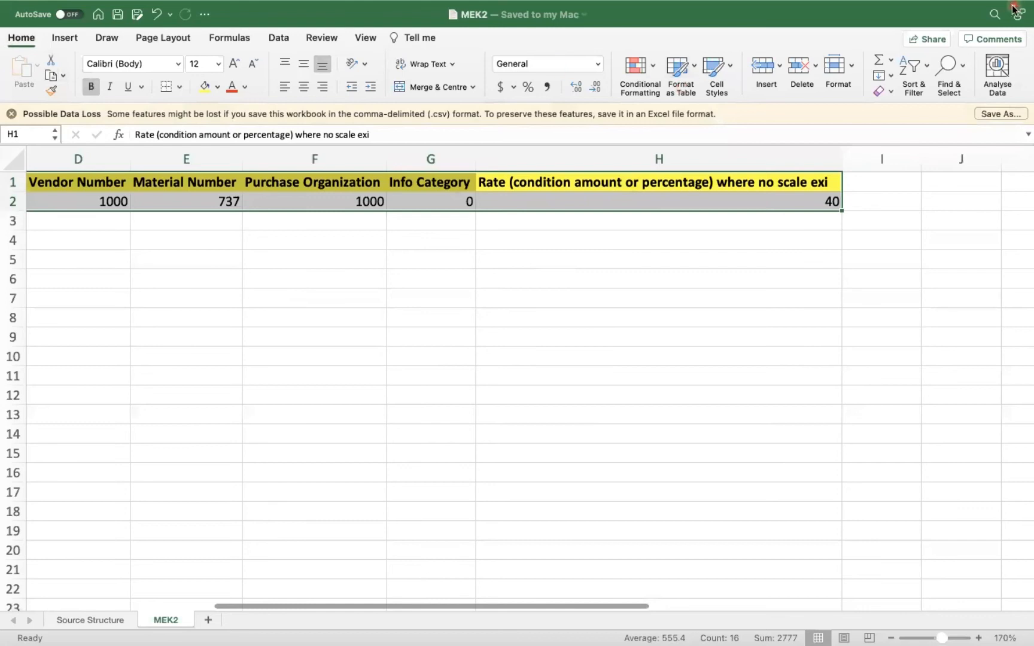
Close the MEK2 workbook and switch to the SAP session EH8 (2) showing the LSMW Specify Files screen
mouse_move(20, 6)
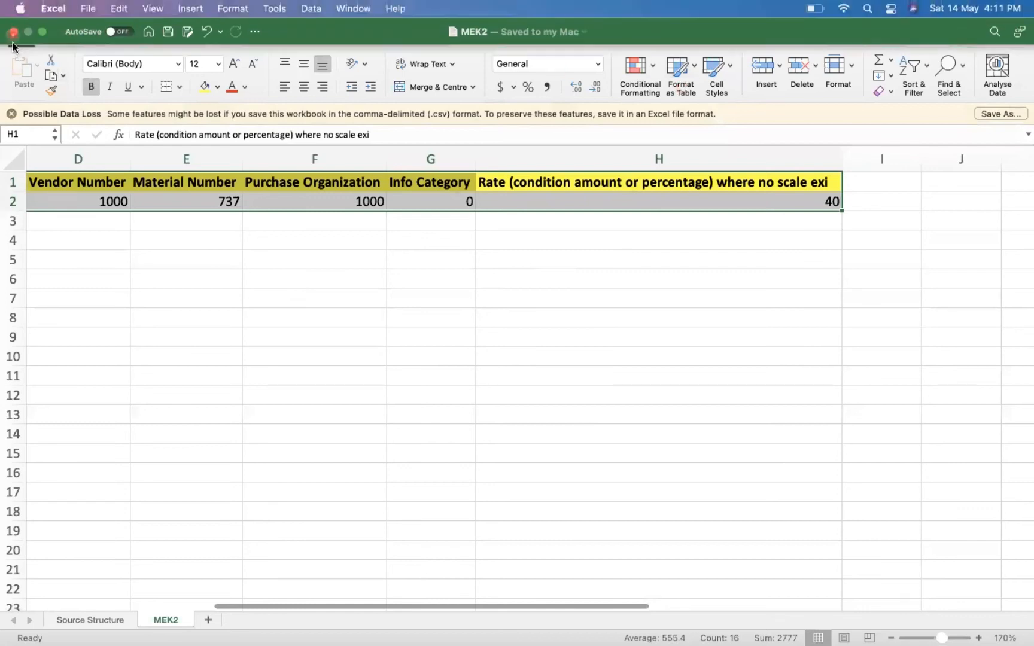
left_click(14, 36)
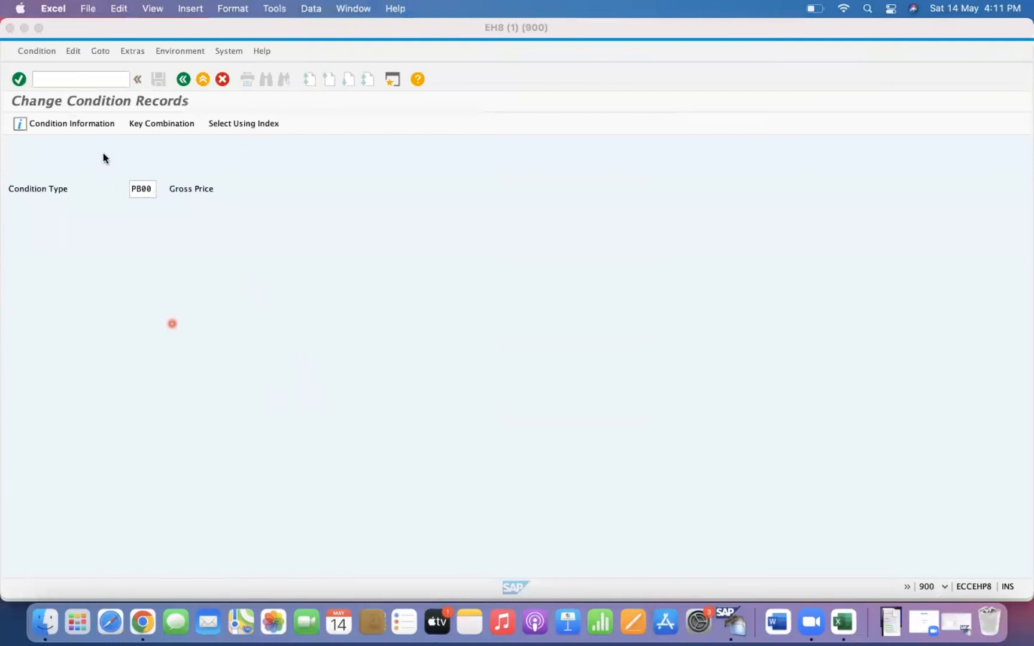
left_click(78, 78)
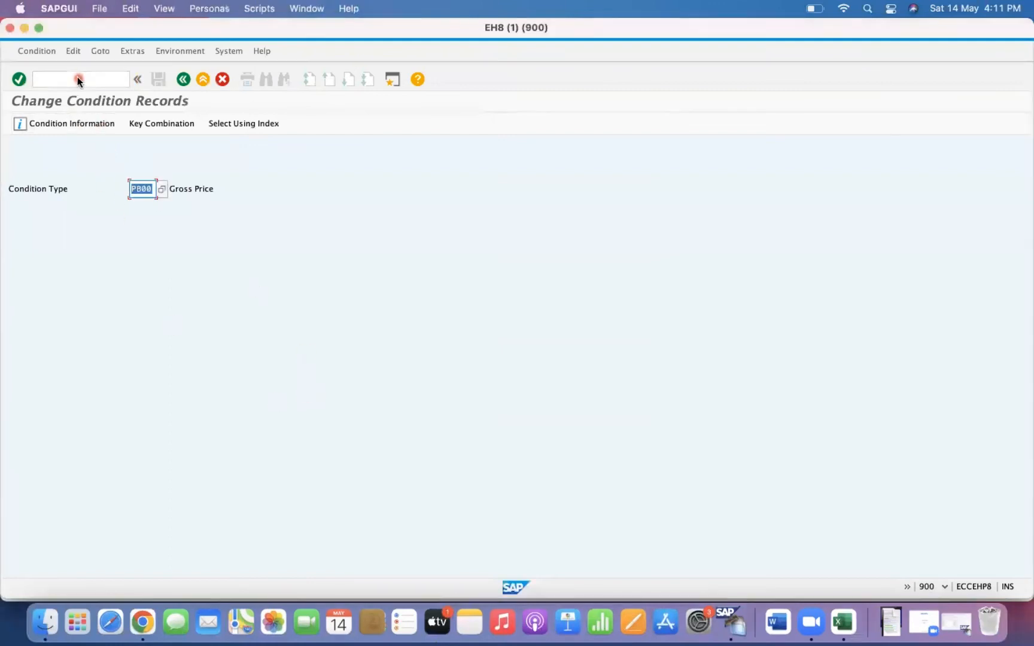
key("super+Tab")
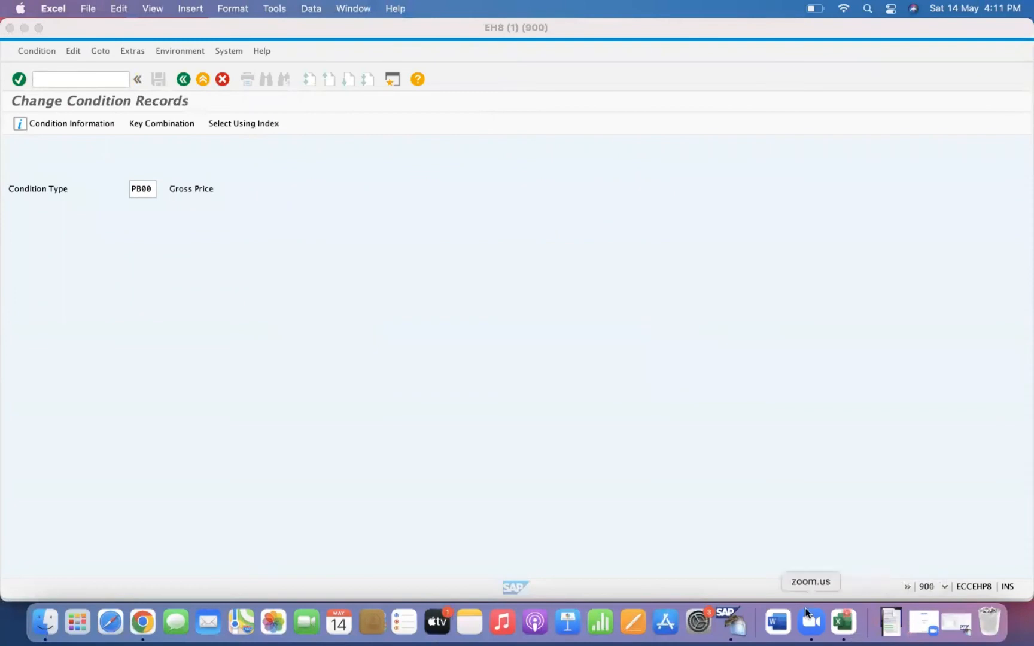
right_click(732, 622)
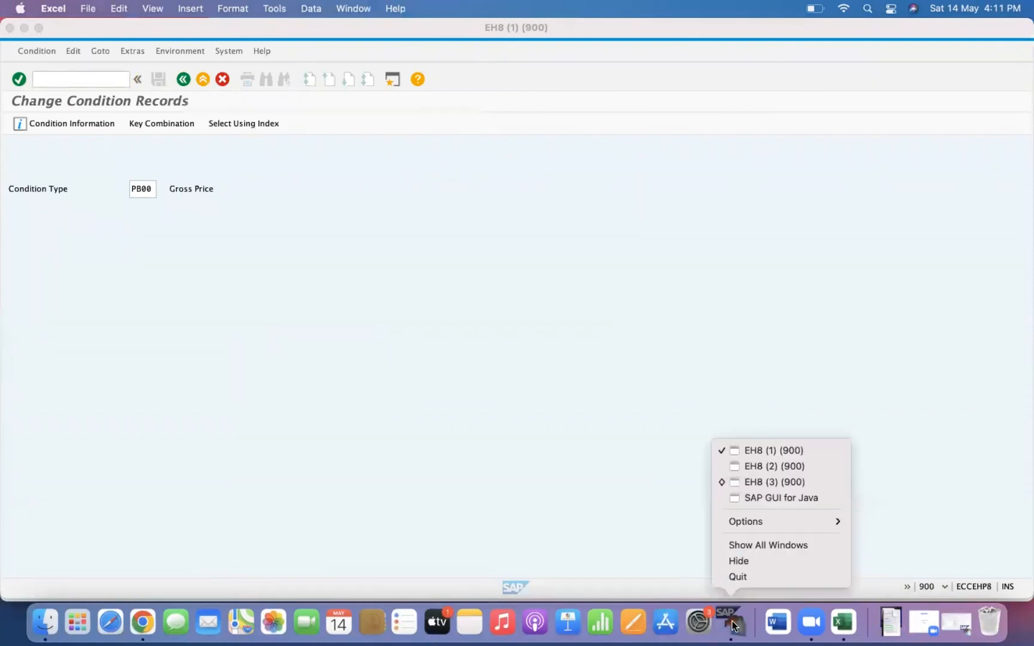
left_click(792, 466)
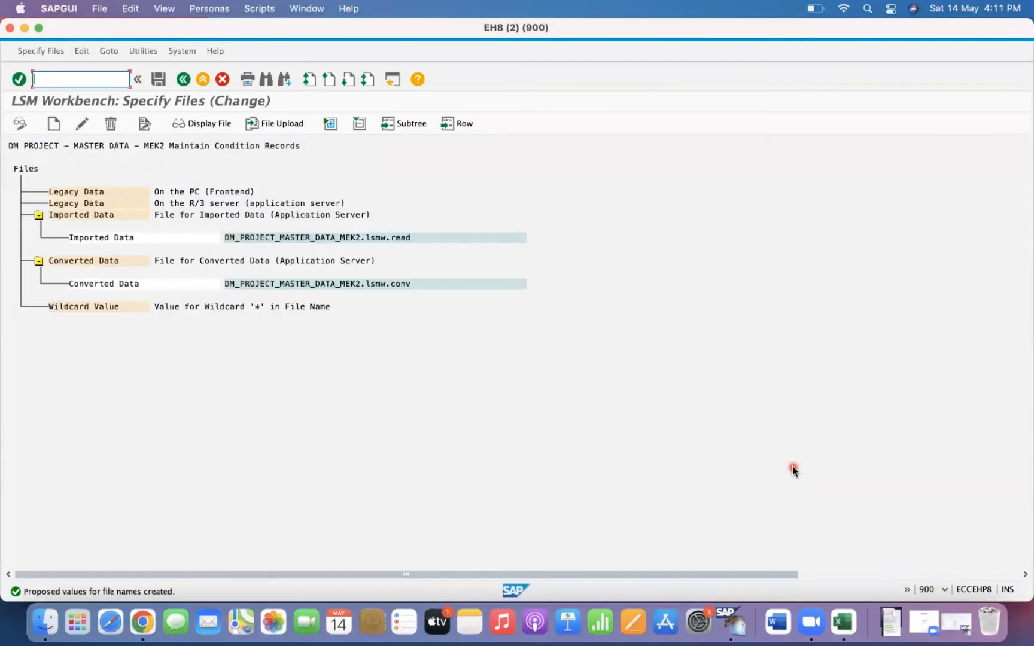
Open the file properties for the Legacy Data entry on the PC (Frontend)
left_click(103, 192)
double_click(103, 191)
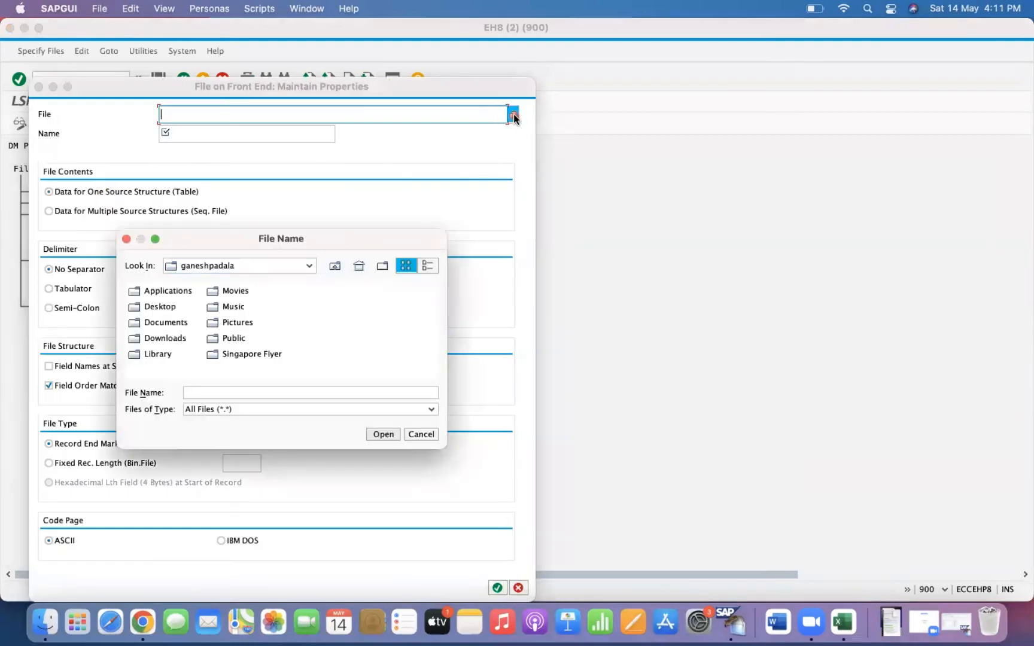
double_click(166, 307)
left_click(205, 397)
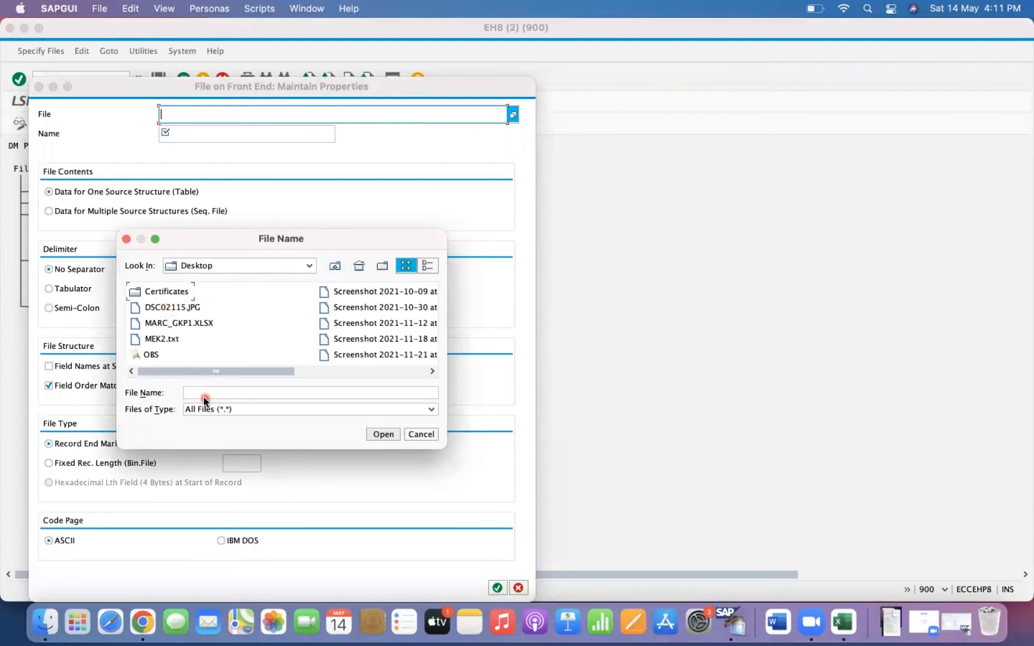
left_click(208, 395)
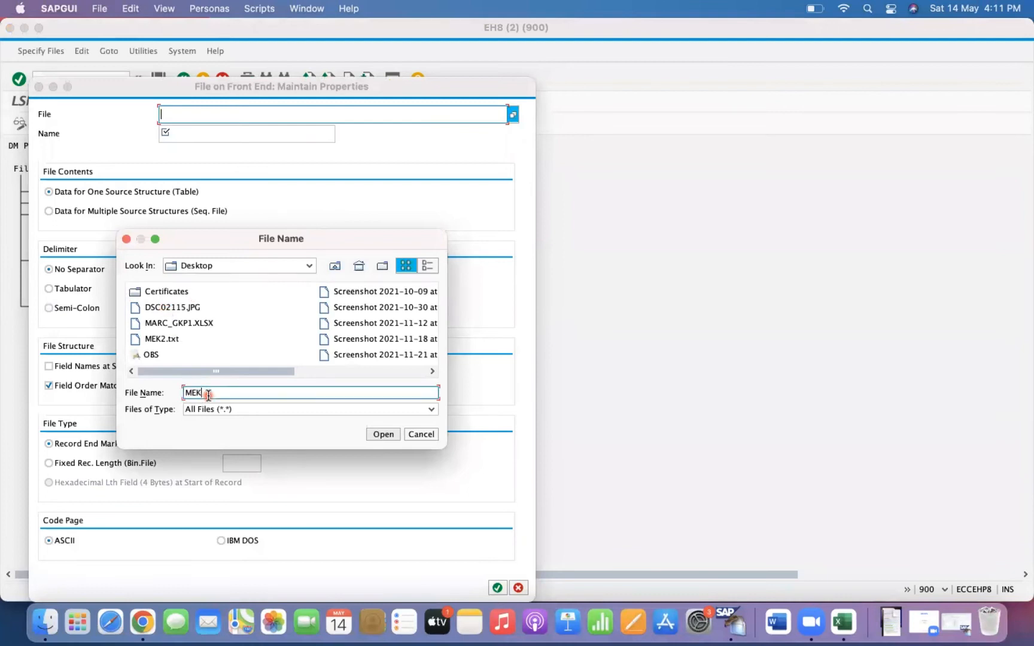
left_click(165, 340)
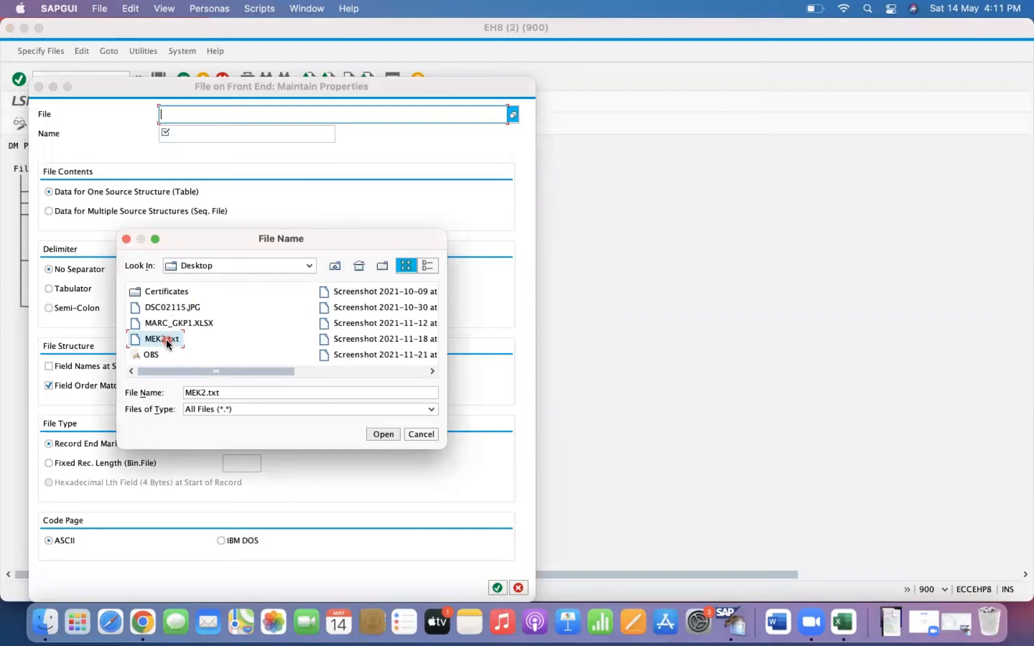
left_click(426, 439)
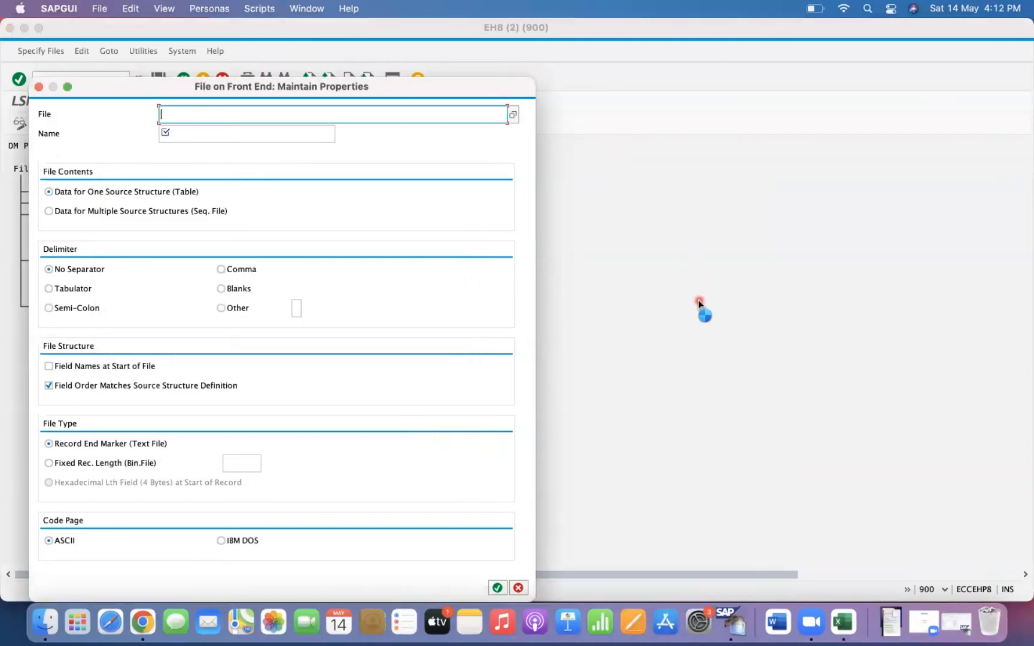
left_click(25, 31)
left_click(24, 28)
left_click(25, 28)
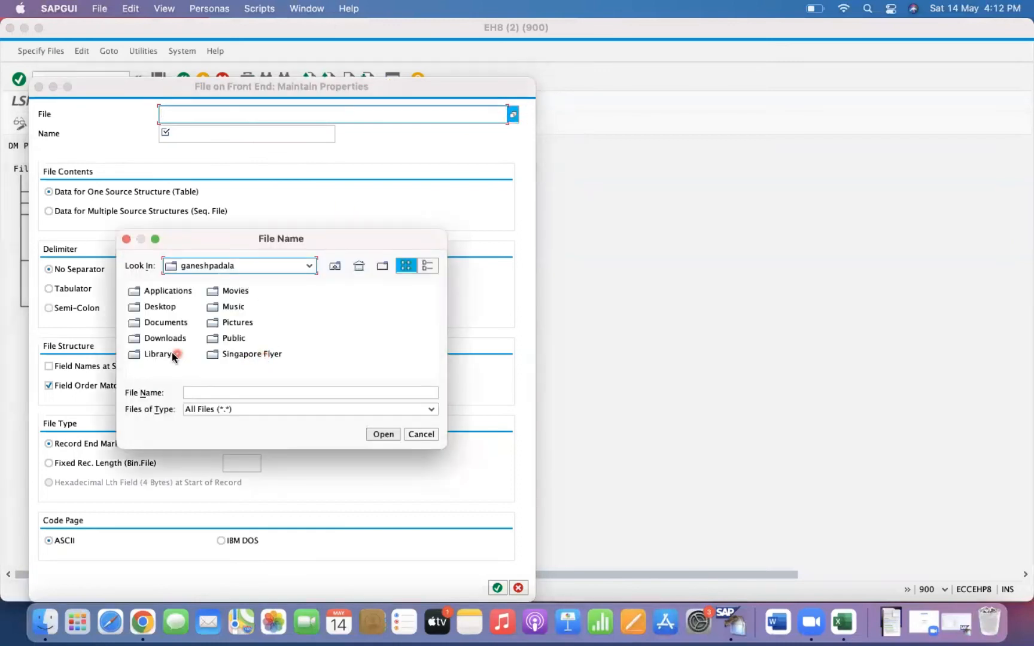
Choose MEK2.txt from the Desktop as the frontend legacy data file and name it MEK2 Testing
double_click(157, 306)
left_click(160, 341)
left_click(380, 435)
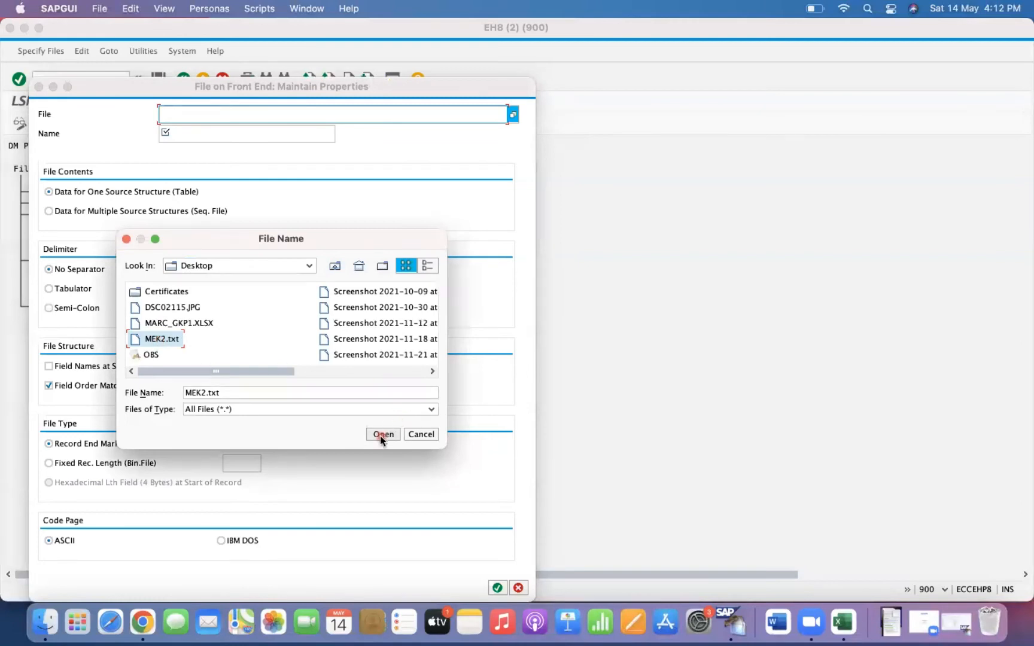
left_click(179, 131)
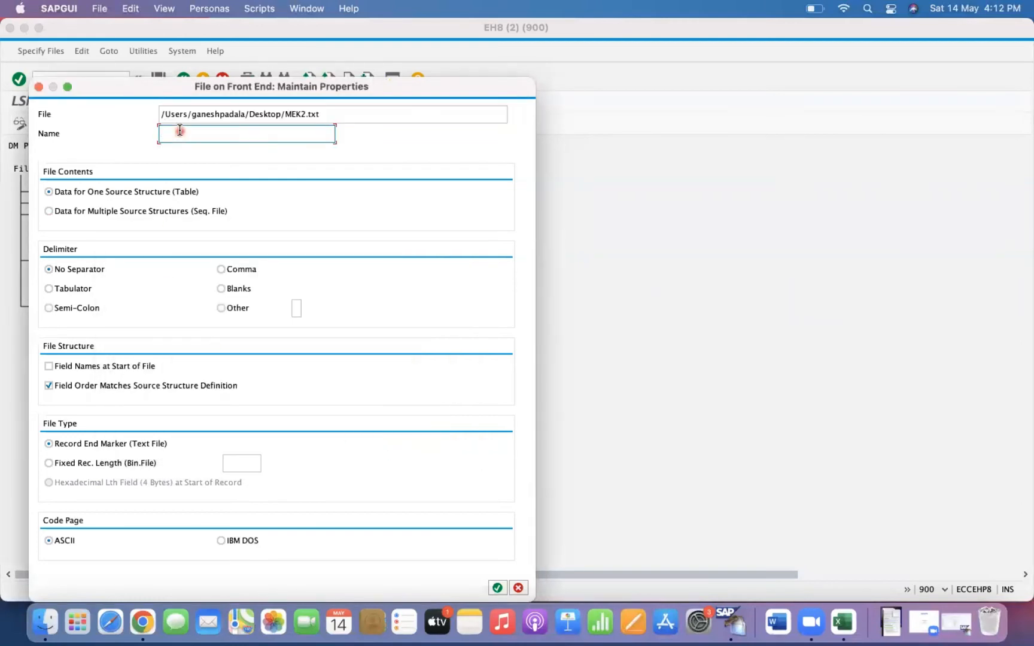
type("MEK2 Testing")
Set the delimiter to Tabulator, enable Field Names at Start of File, and save the file specification
left_click(48, 289)
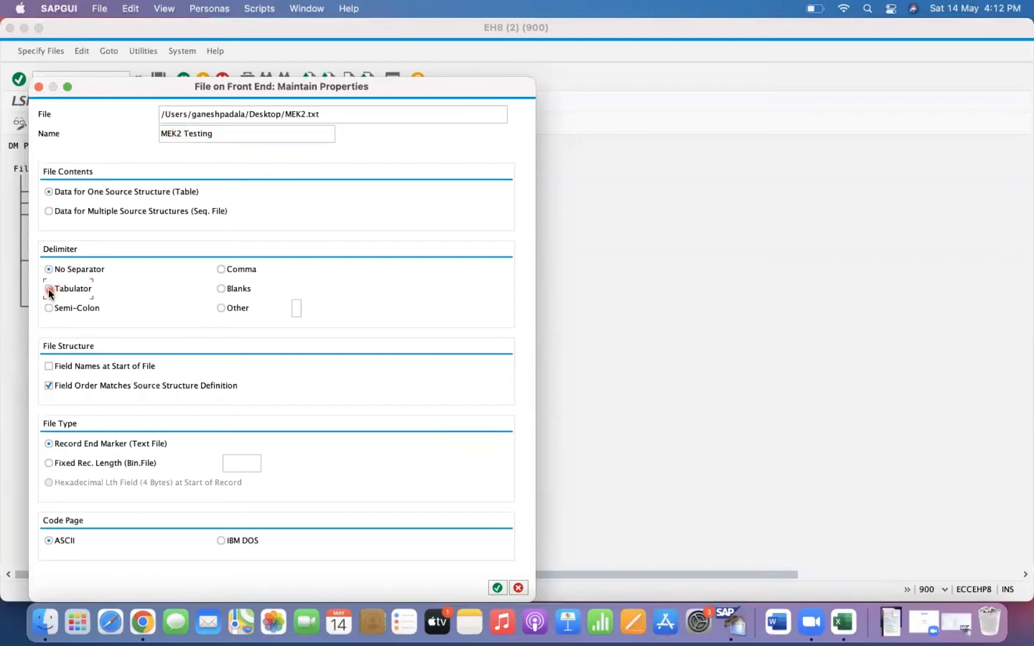
left_click(48, 369)
left_click(78, 368)
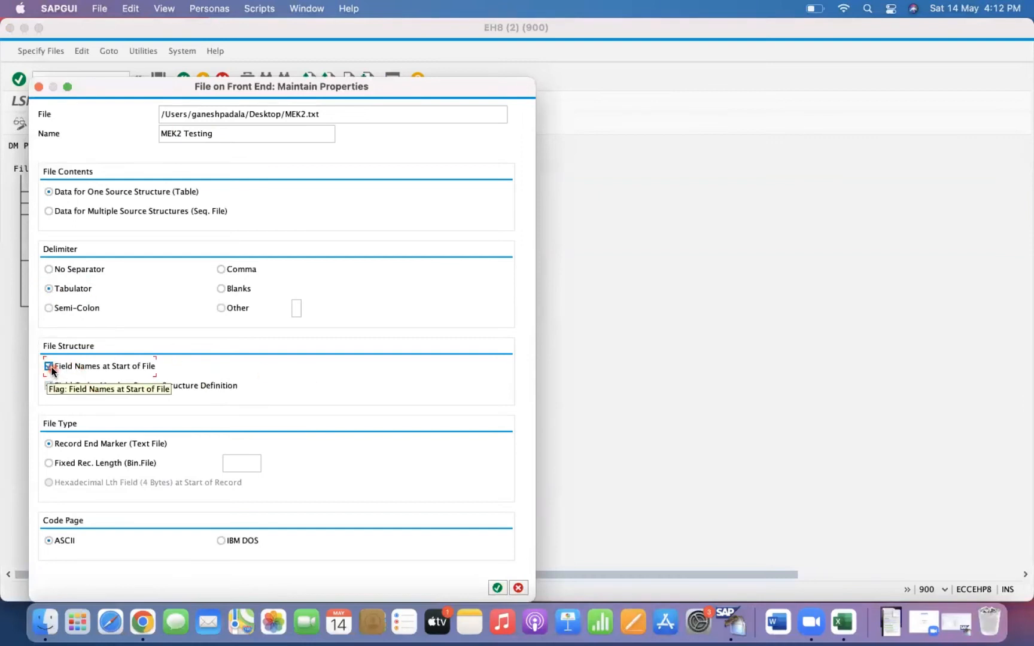
left_click(106, 366)
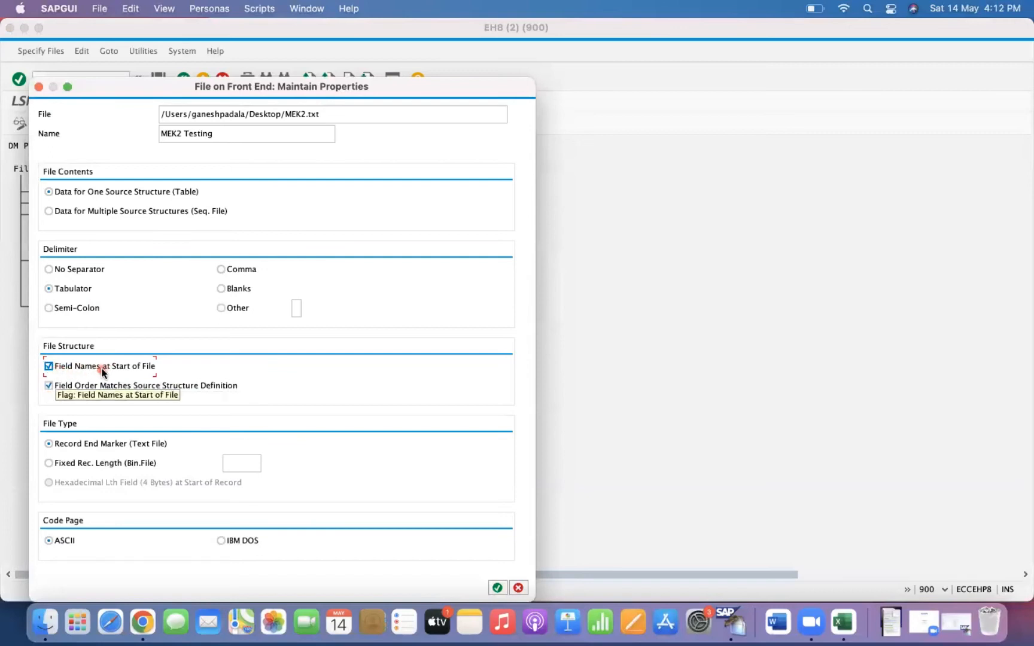
left_click(54, 386)
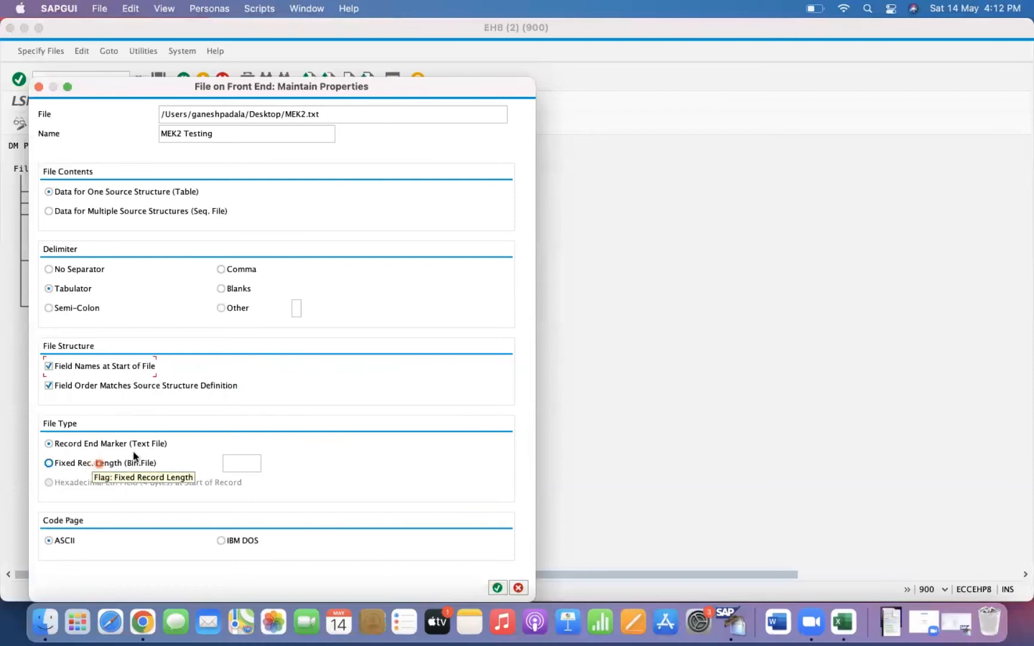
left_click(245, 302)
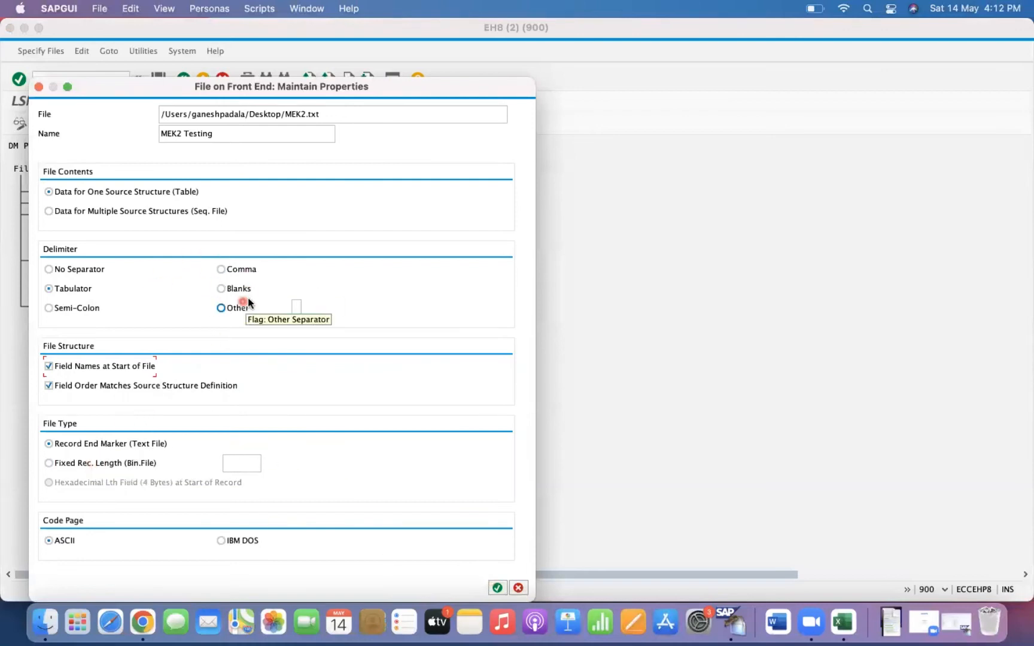
left_click(497, 589)
left_click(160, 79)
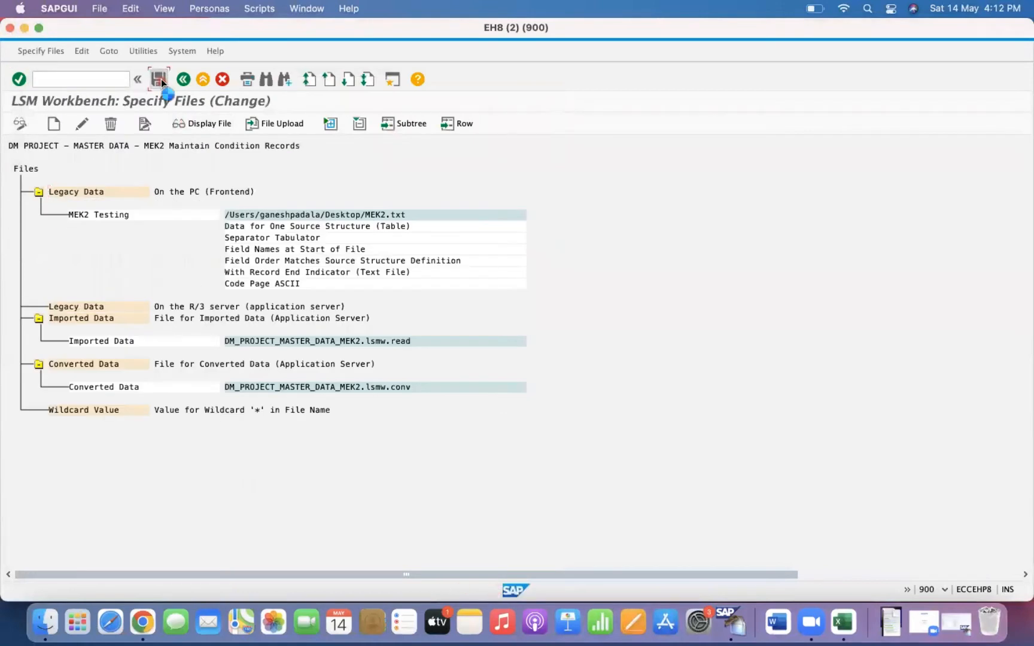
left_click(187, 83)
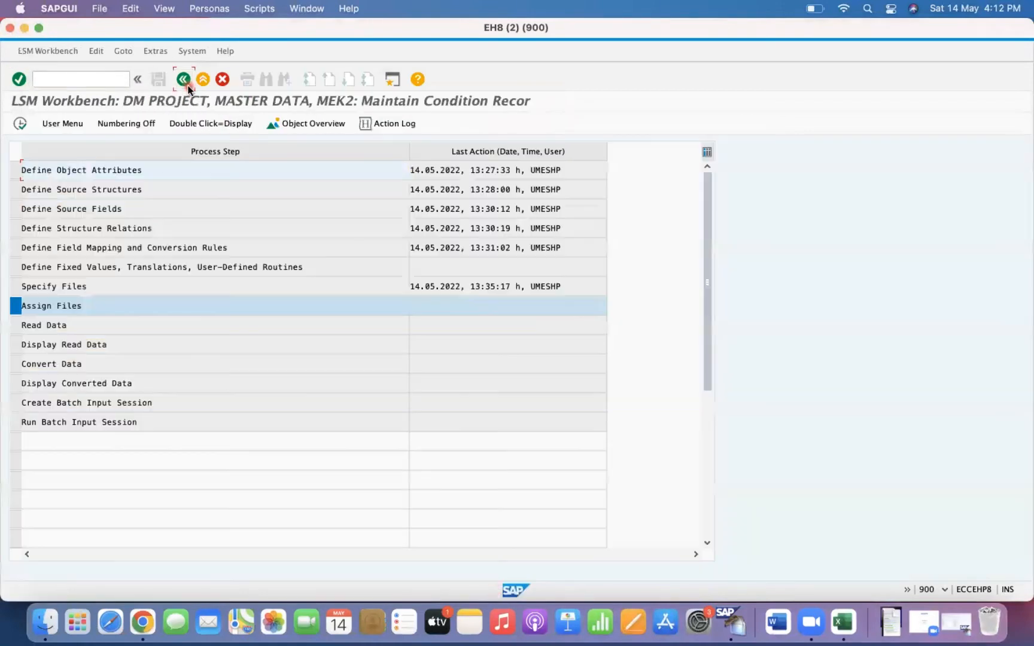
Run Assign Files in change mode and save the assignment of MEK2.txt to source structure SSMEK2
left_click(21, 125)
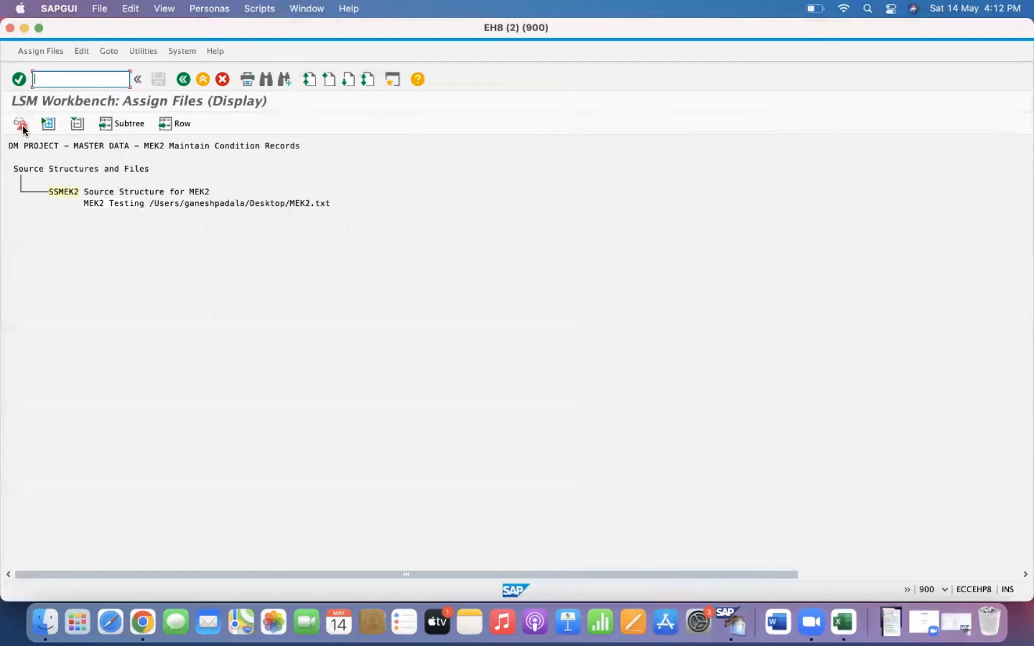
left_click(21, 124)
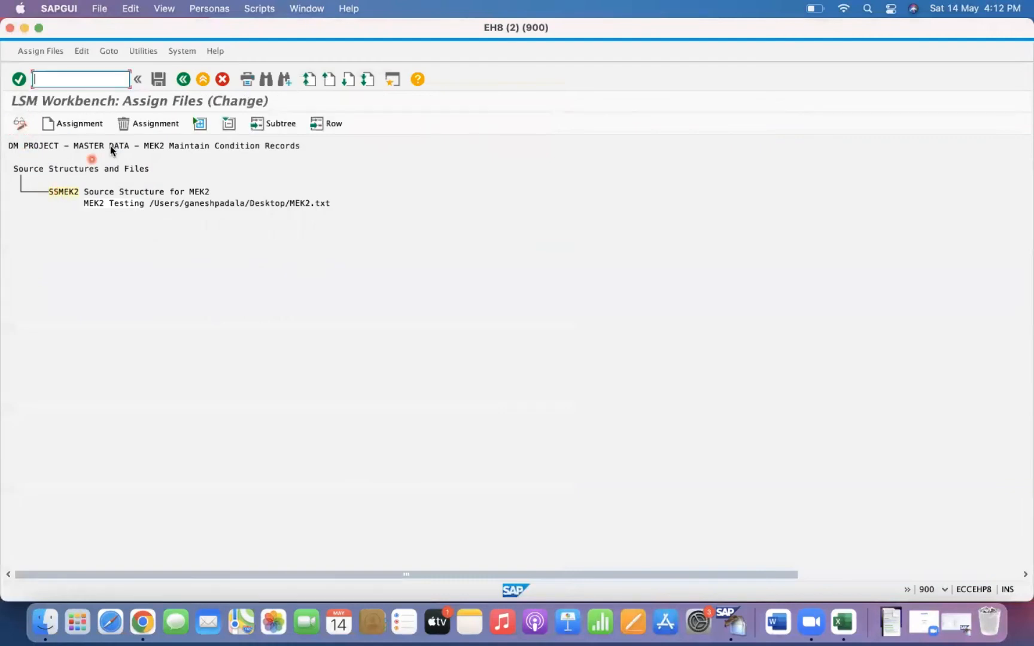
left_click(158, 79)
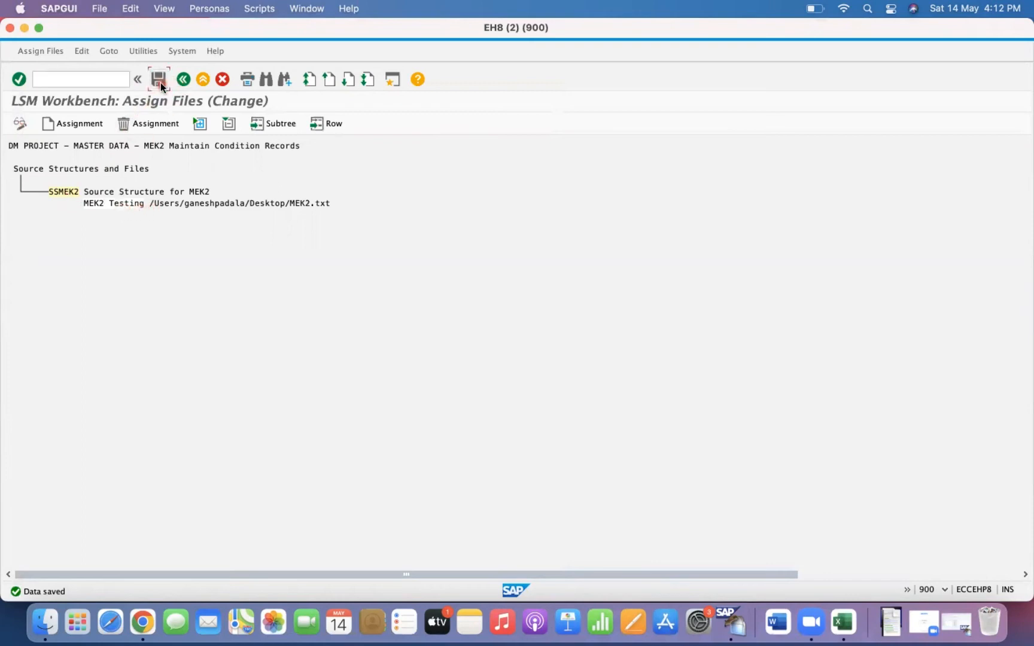
left_click(186, 81)
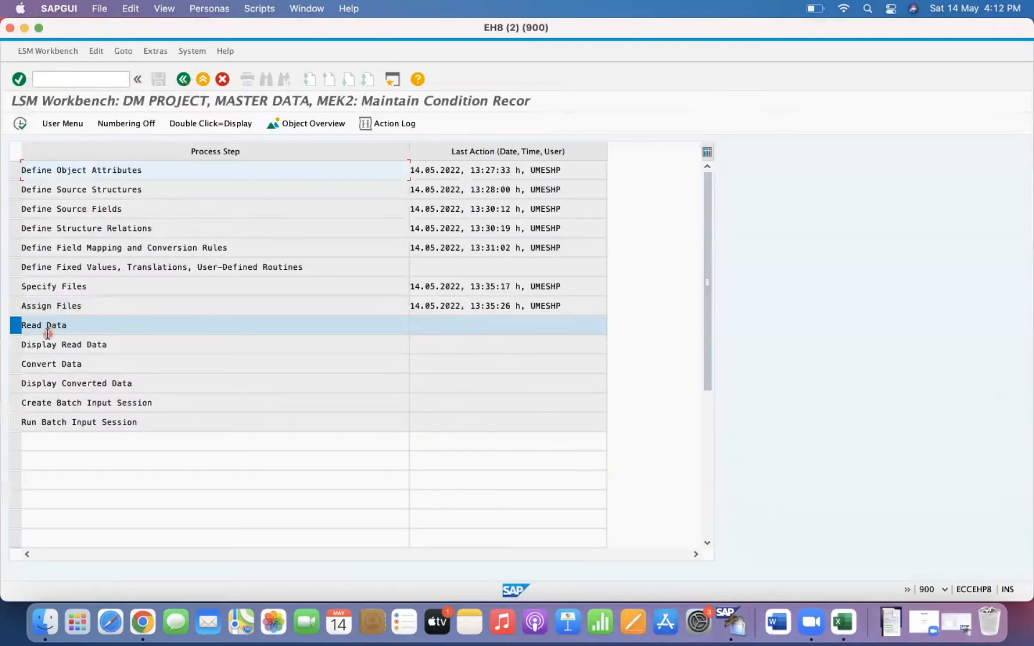
Run Read Data for the MEK2 object with the default selection and return to the process steps
left_click(20, 124)
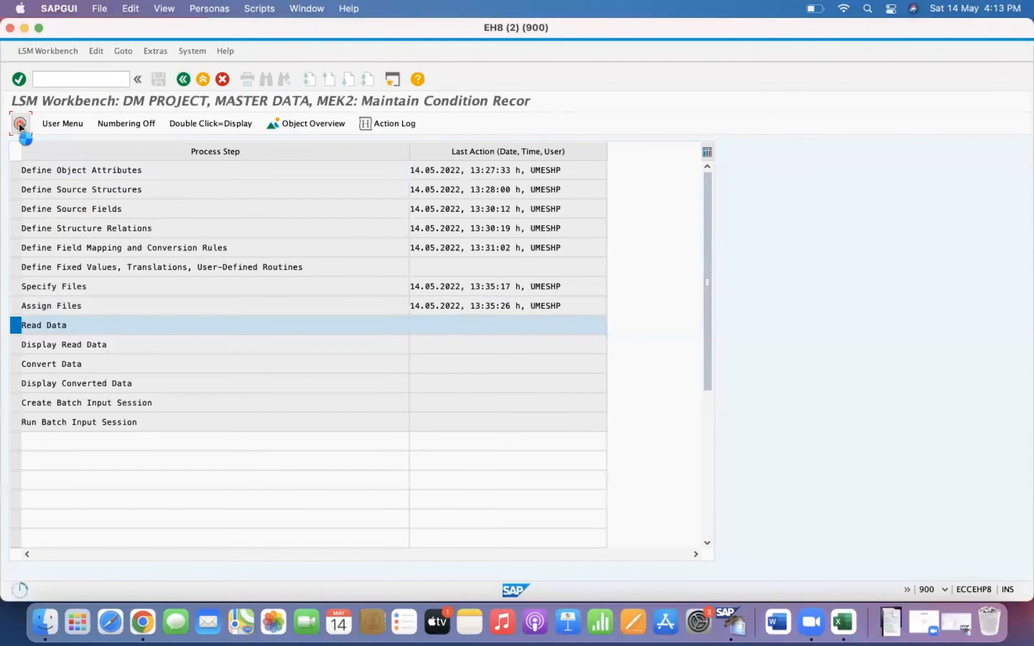
left_click(20, 125)
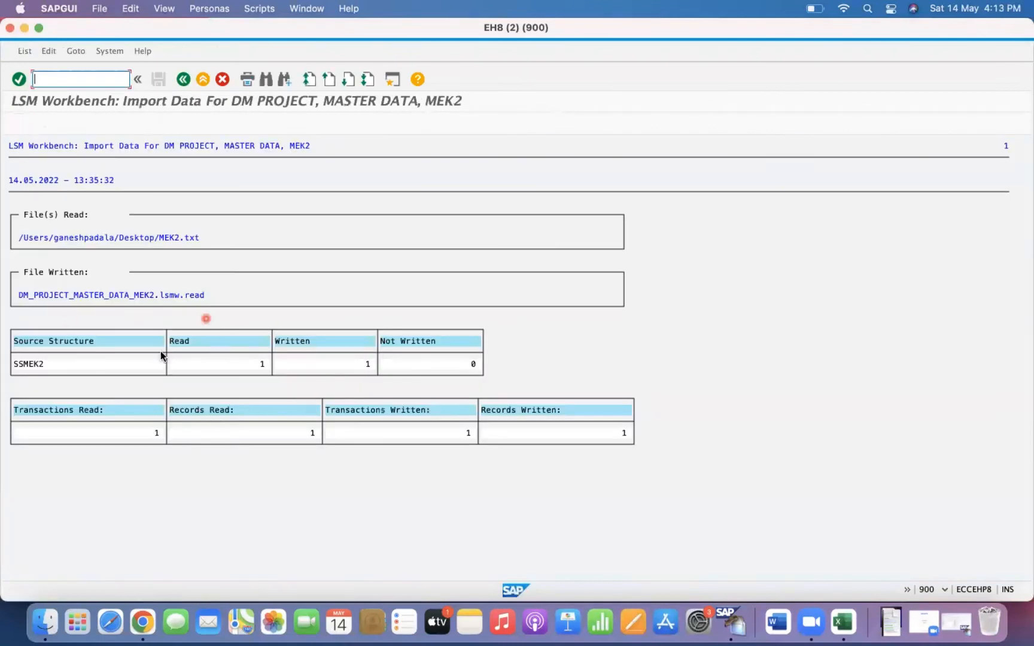
left_click(183, 79)
left_click(183, 79)
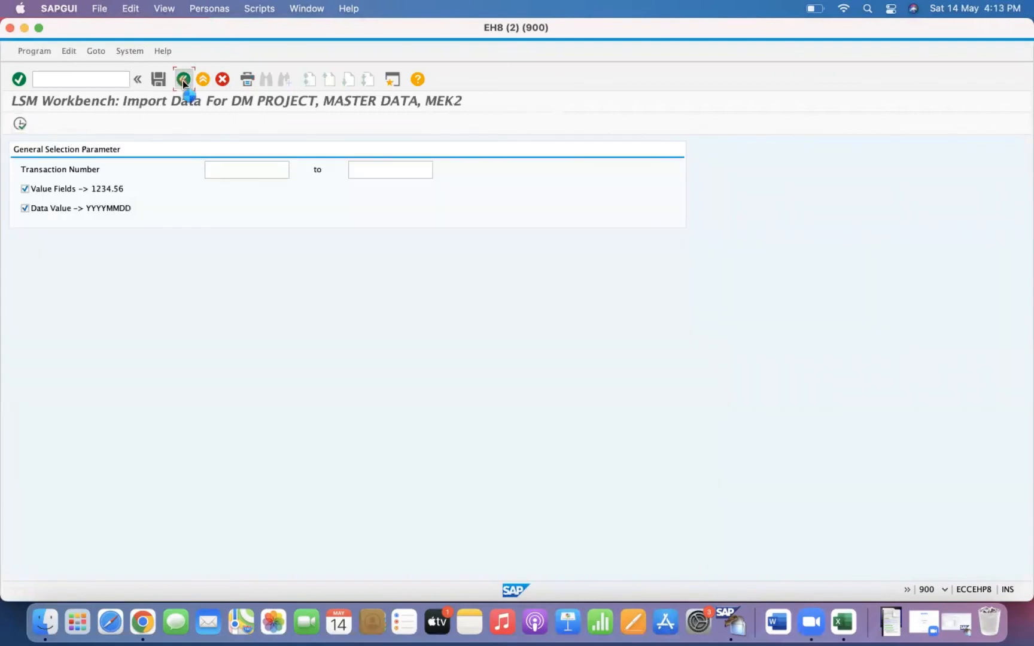
Display the read data up to line 10000 and examine the field contents of the SSMEK2 record
left_click(20, 124)
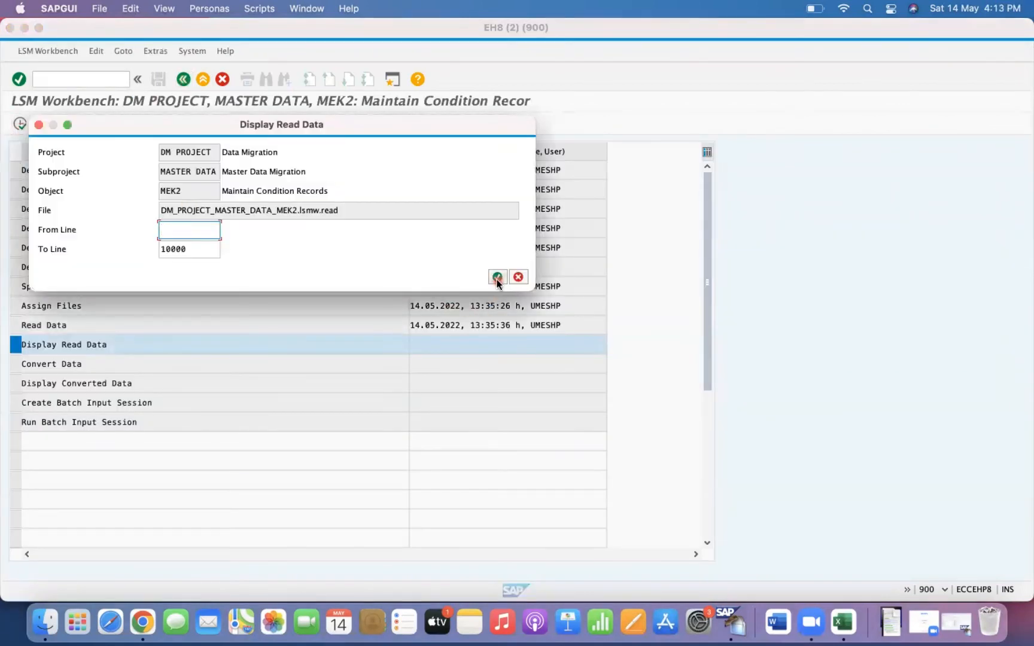
left_click(497, 278)
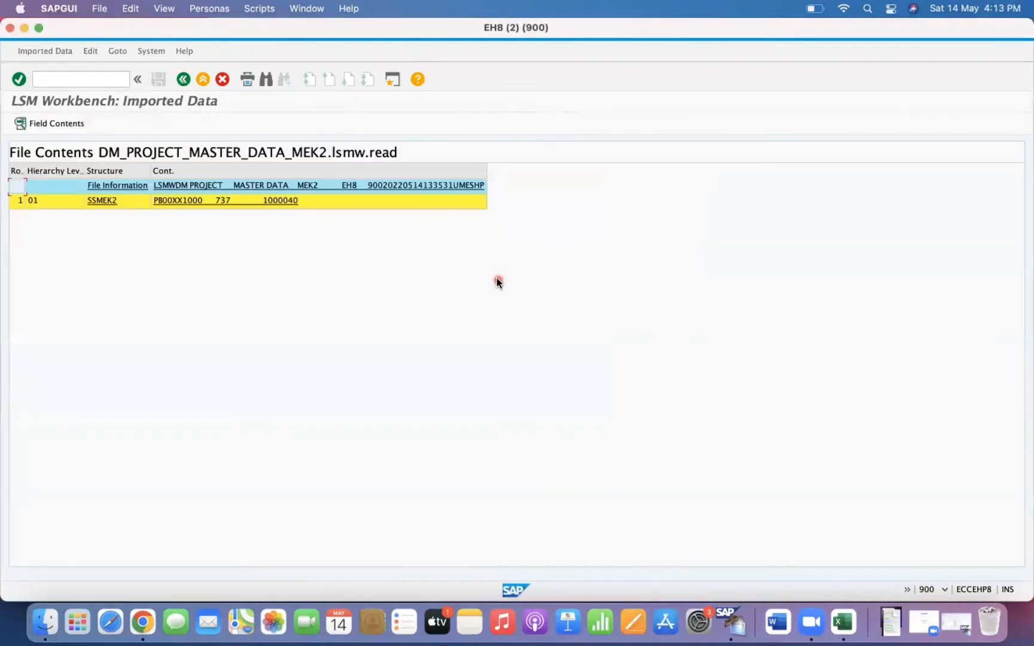
left_click(280, 201)
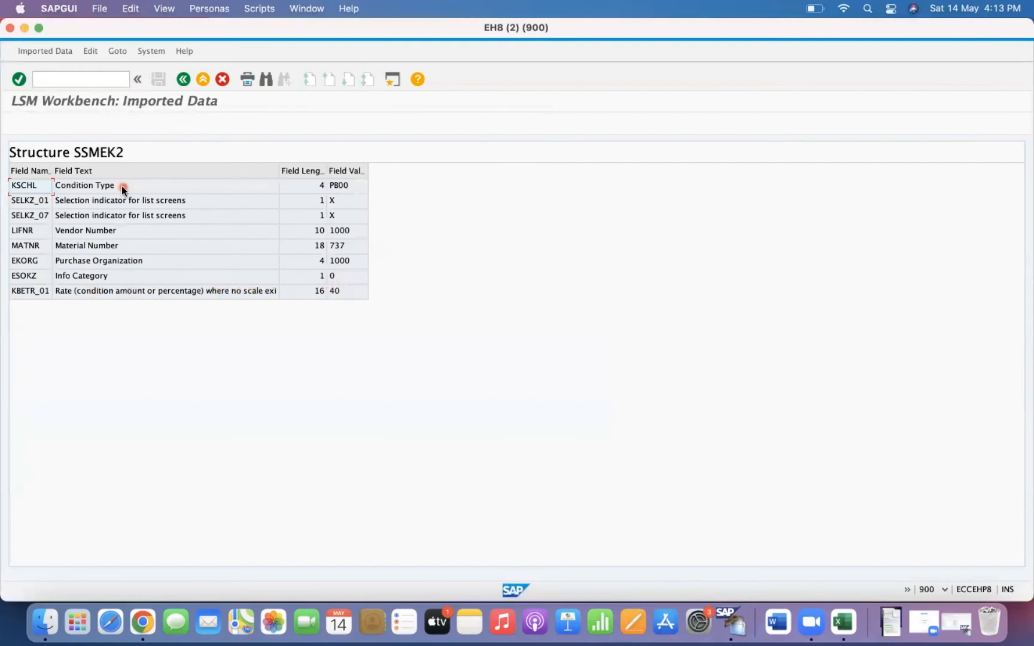
left_click(183, 79)
left_click(183, 80)
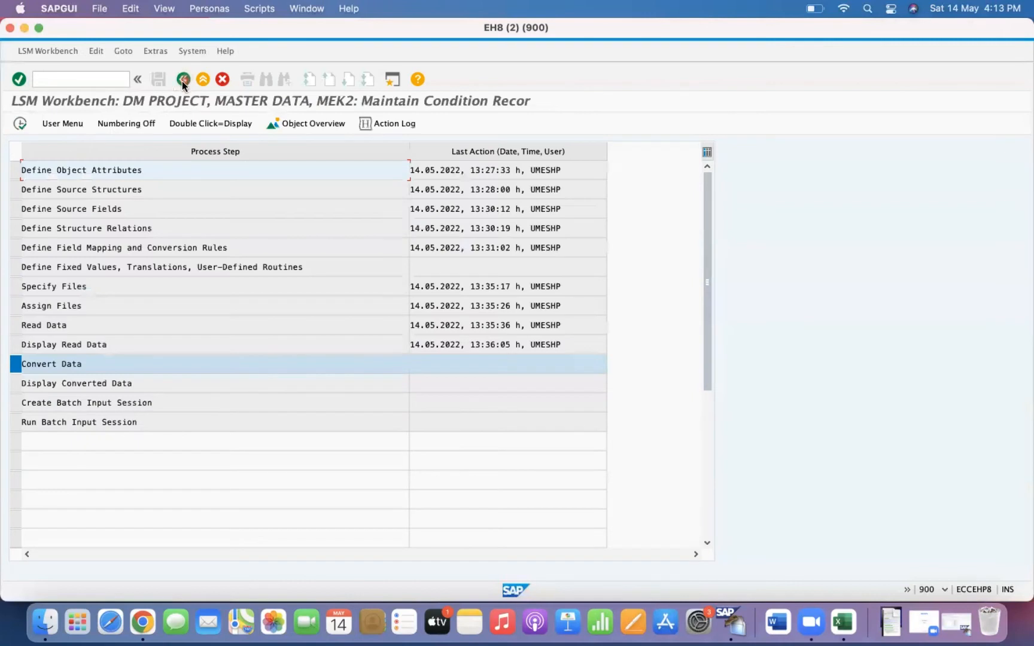
Run Convert Data for the MEK2 object without a transaction number restriction and return to the process steps
left_click(17, 127)
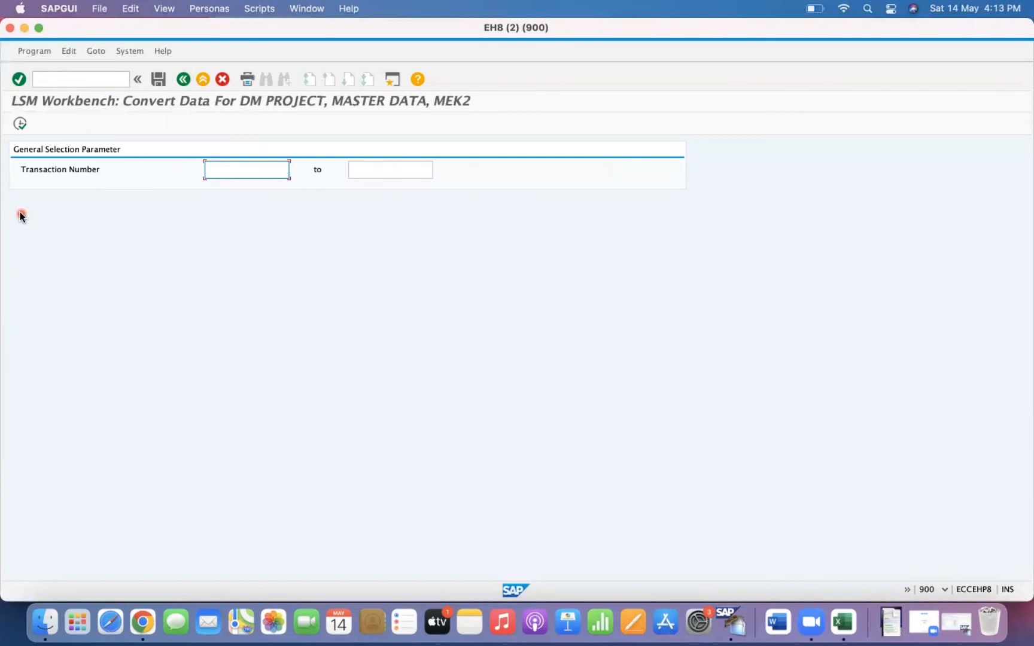
left_click(19, 124)
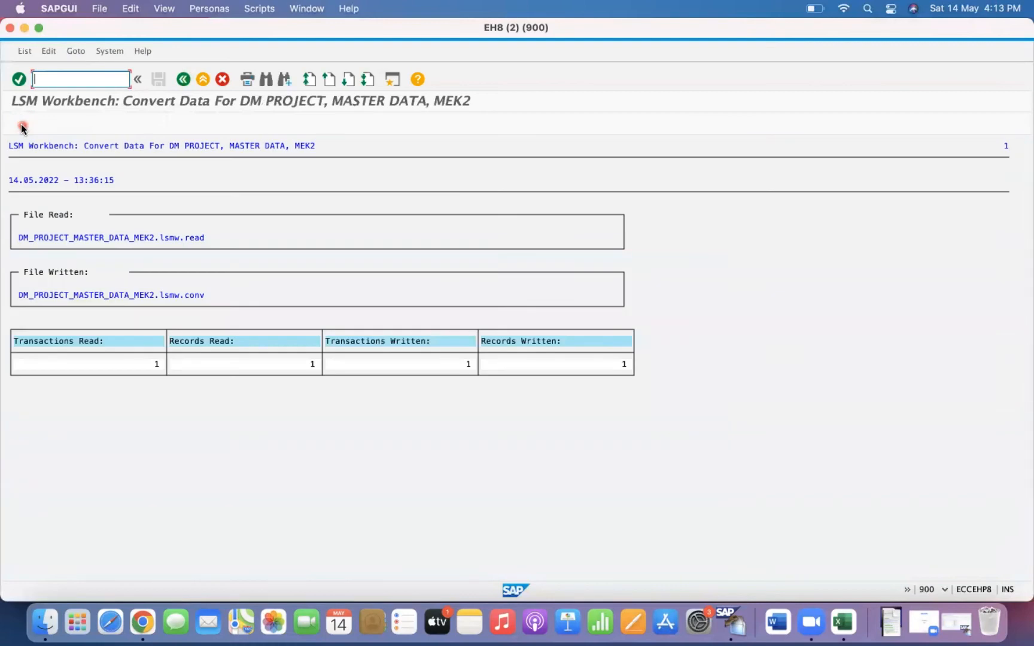
left_click(183, 79)
left_click(182, 79)
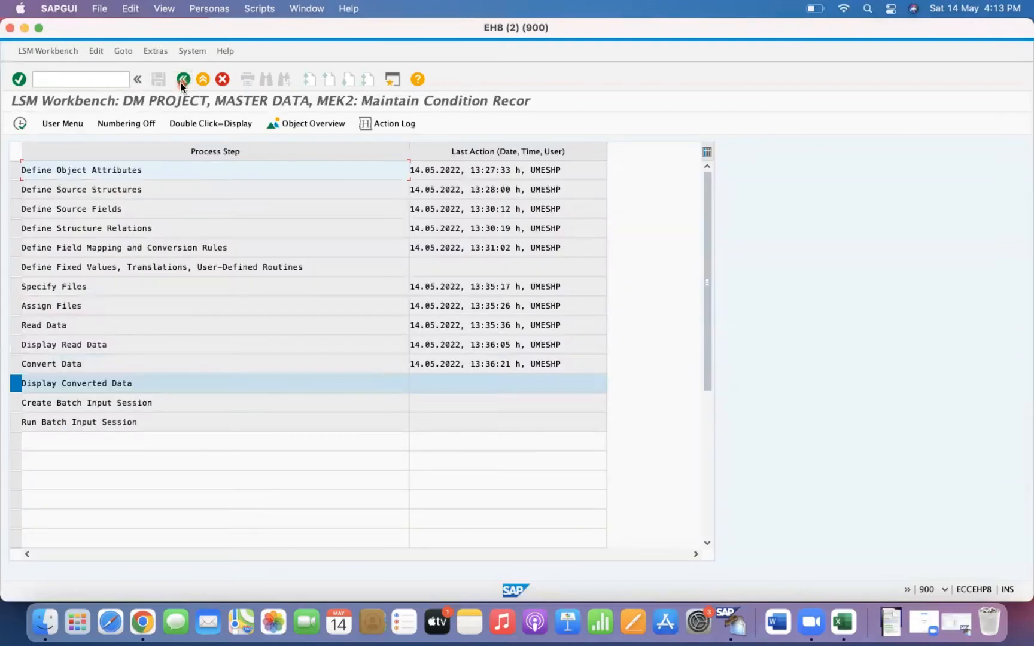
Display the converted data with the default line selection, examine the MEK2_REC record's field contents, and return to the process steps
left_click(19, 123)
left_click(498, 277)
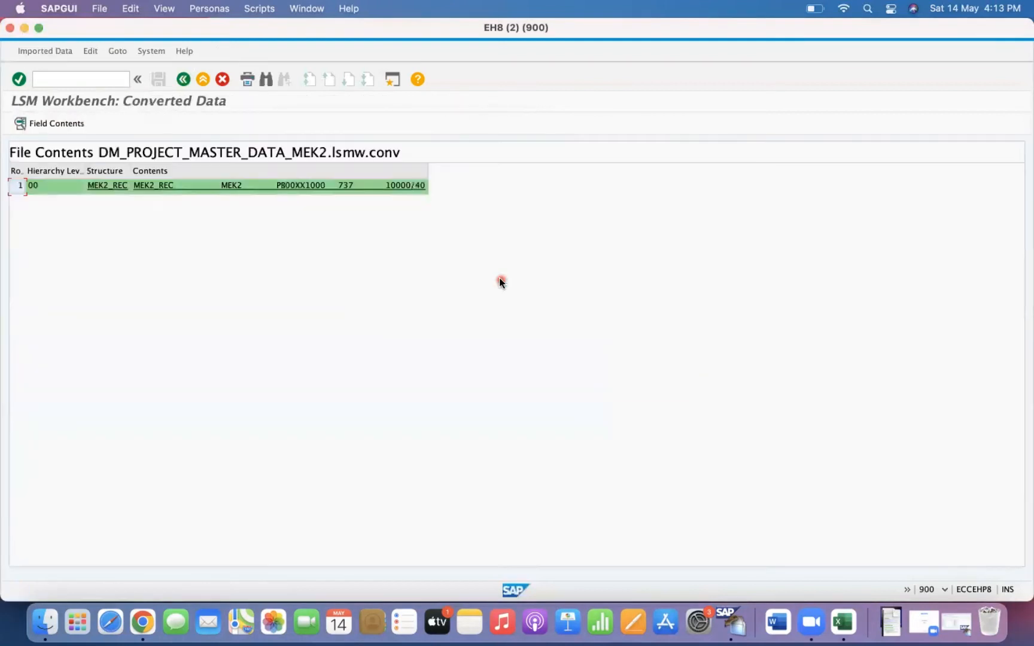
double_click(311, 190)
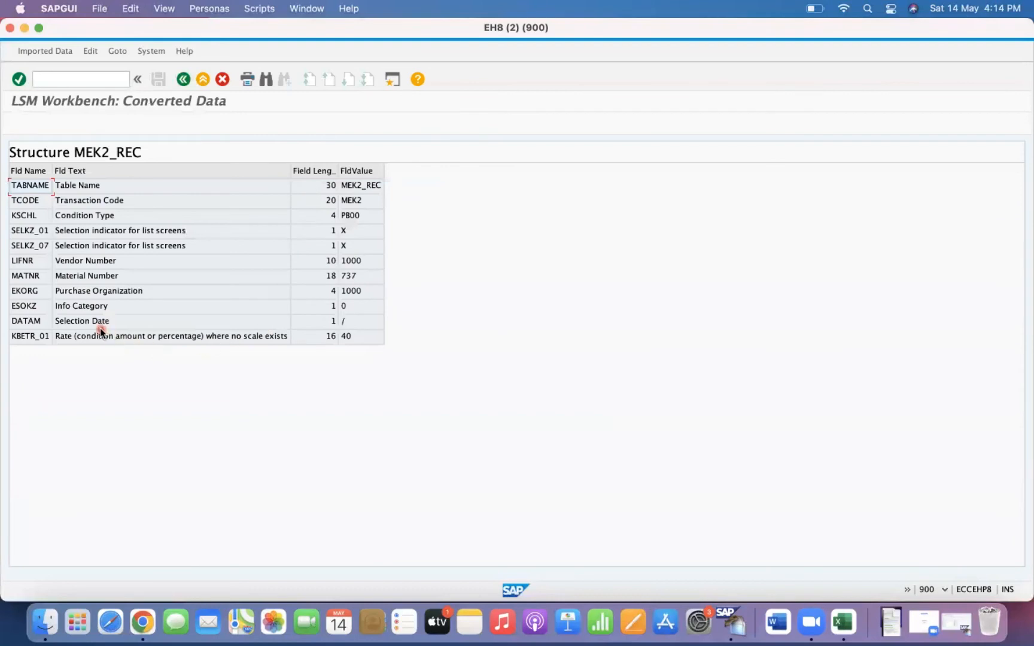
left_click(28, 321)
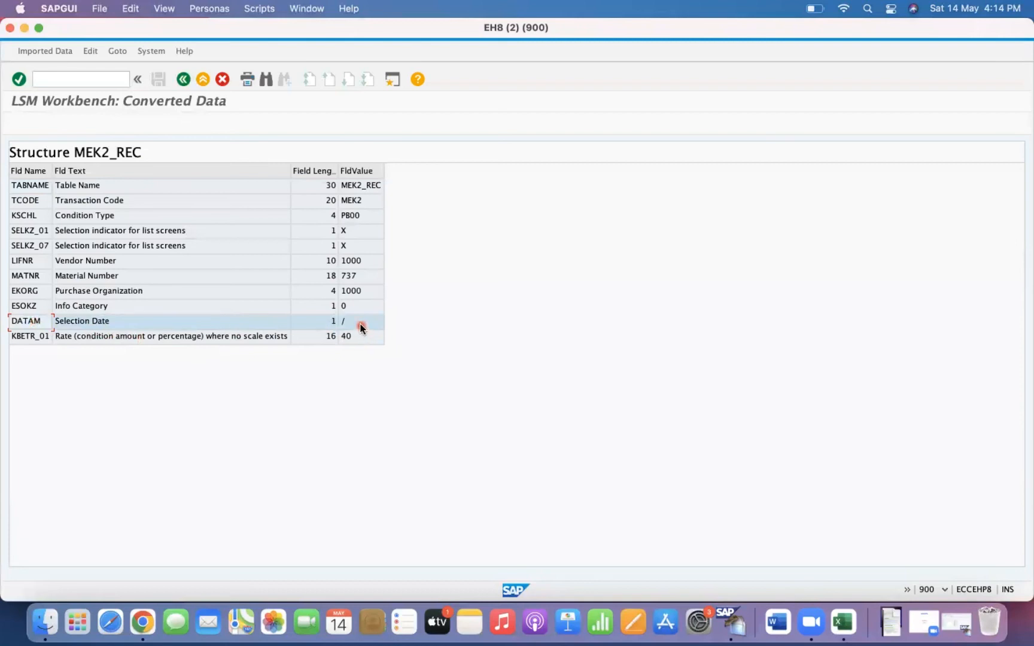
left_click(328, 325)
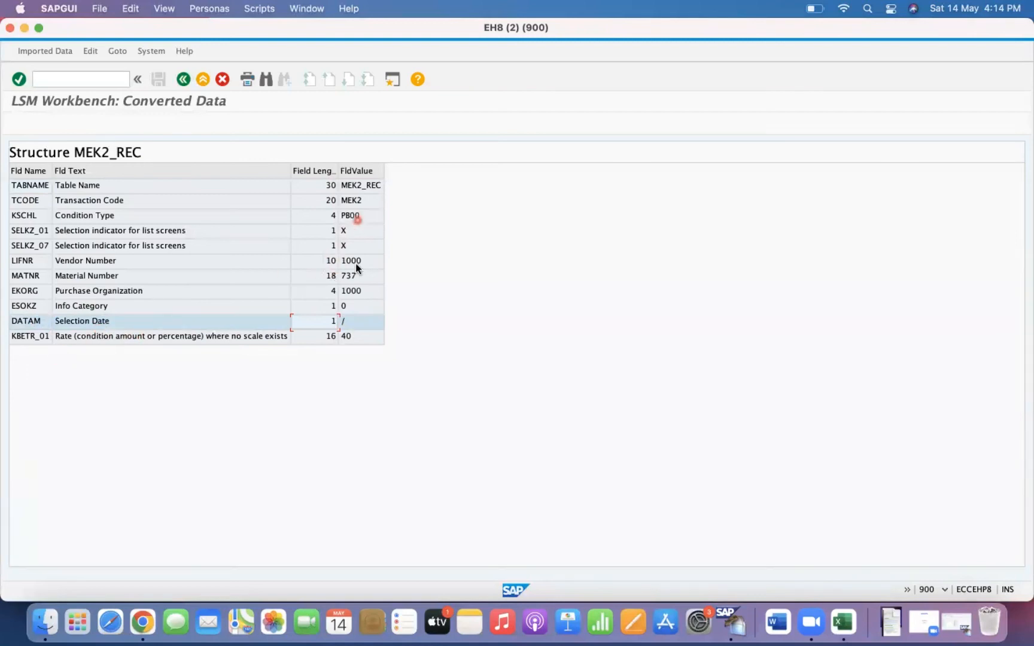
left_click(188, 85)
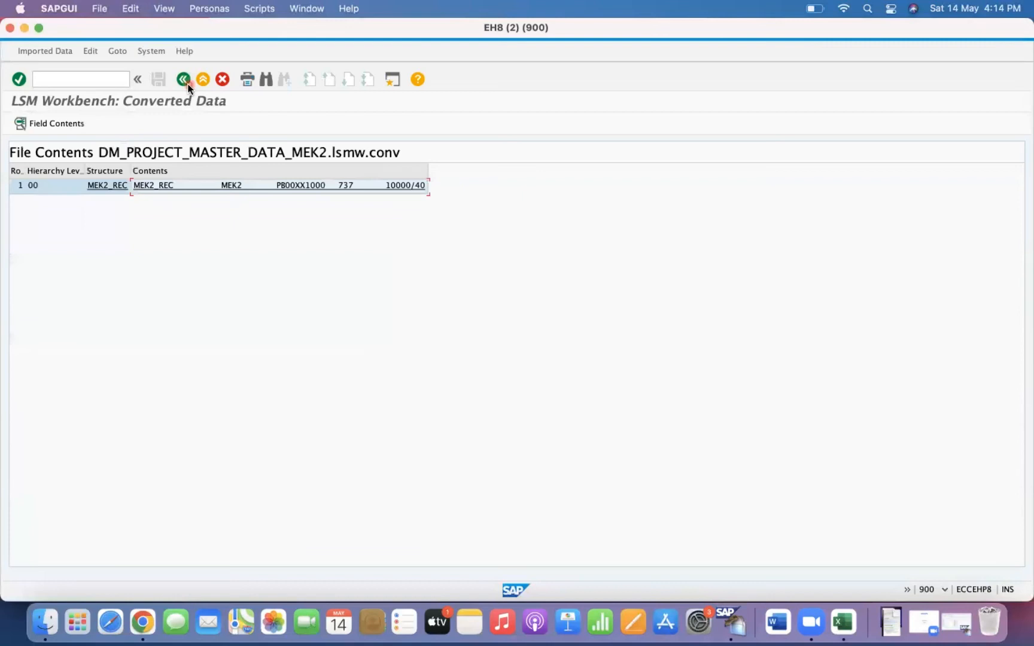
left_click(184, 79)
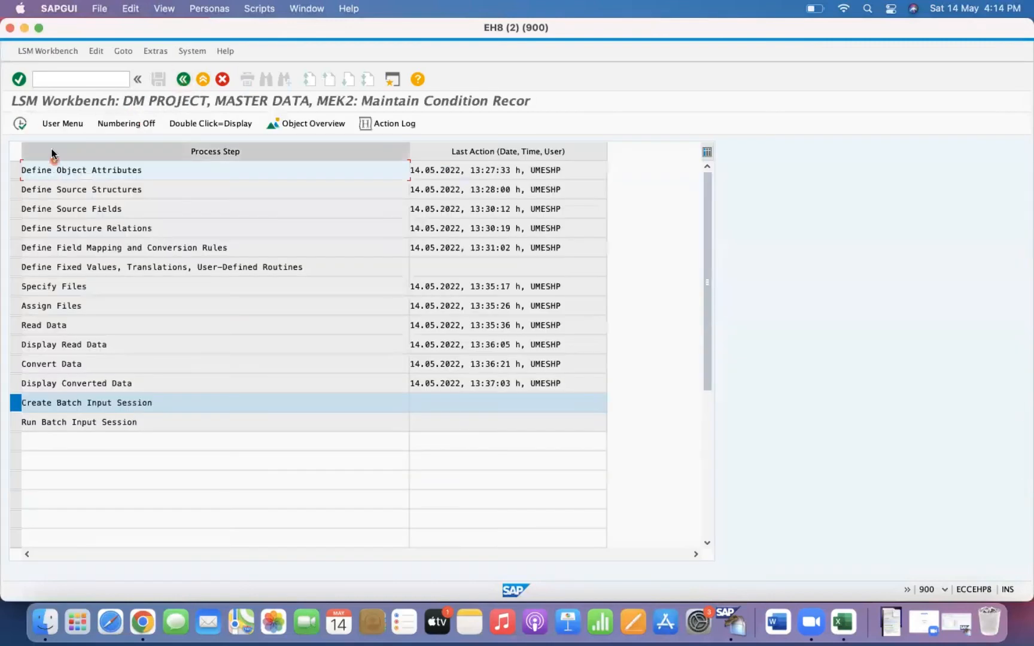
Create the MEK2 batch input session from the converted file with the option to keep batch input folders enabled
left_click(22, 128)
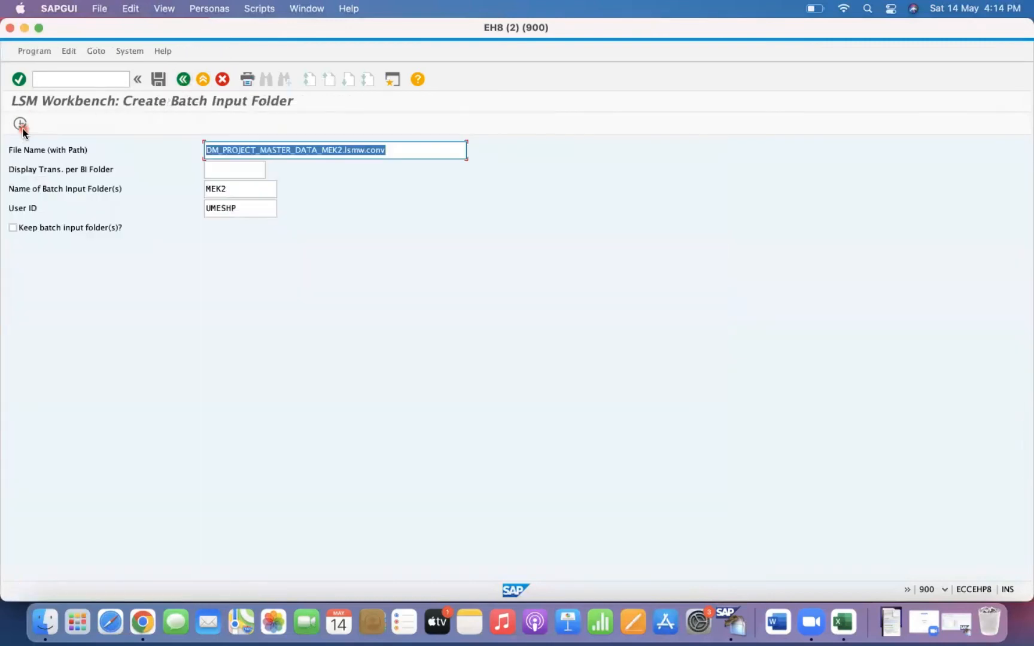
left_click(13, 227)
left_click(20, 124)
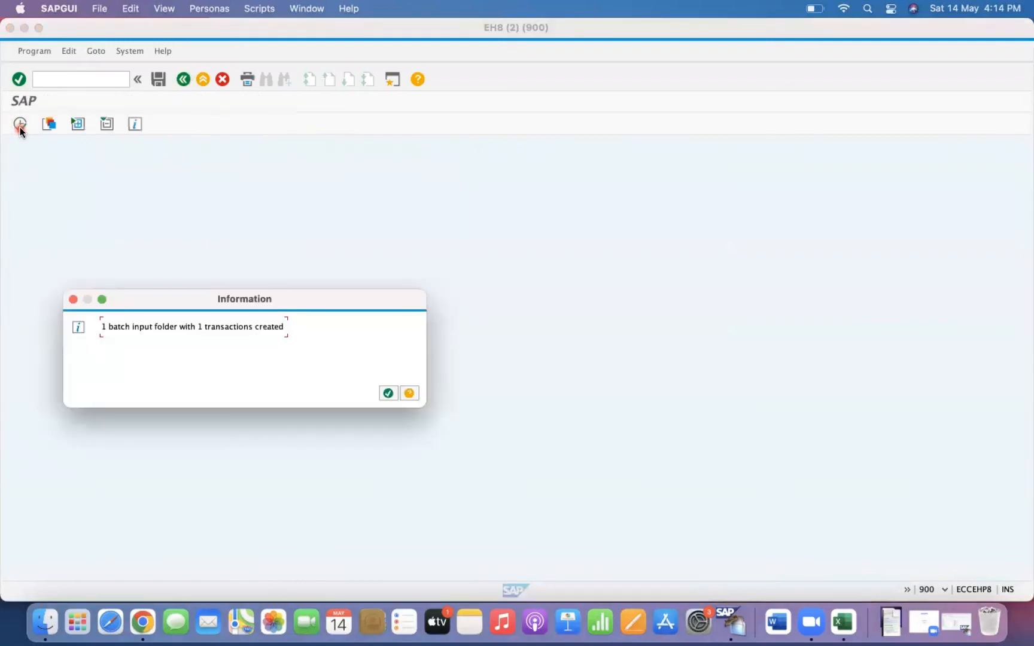
key("Return")
Run the MEK2 batch input session in foreground mode with Extended log and Expert mode enabled
left_click(19, 424)
left_click(19, 124)
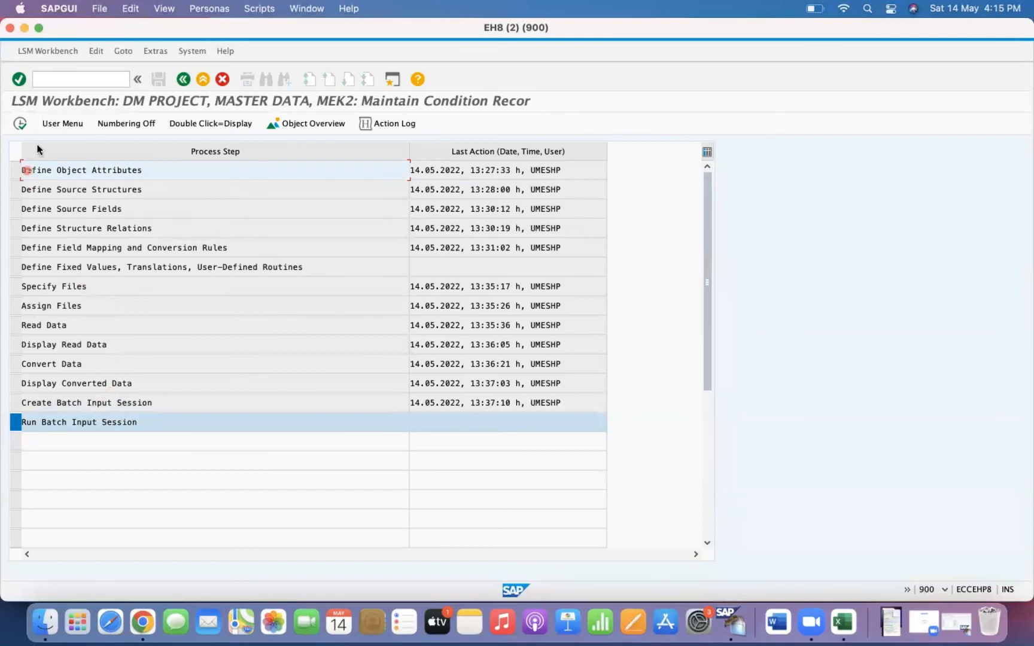
left_click(19, 125)
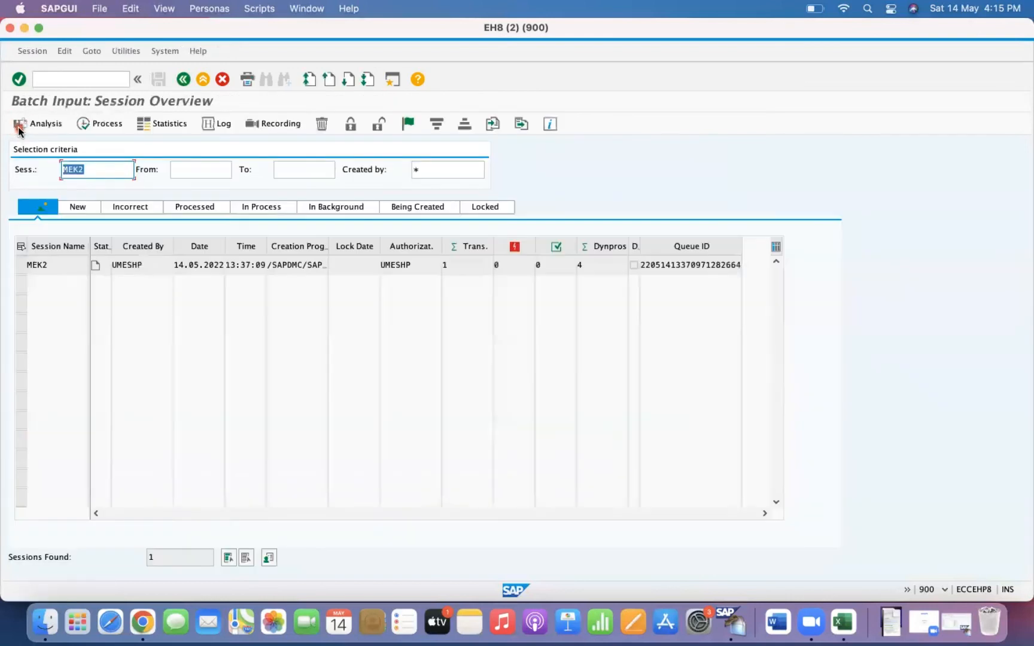
left_click(21, 266)
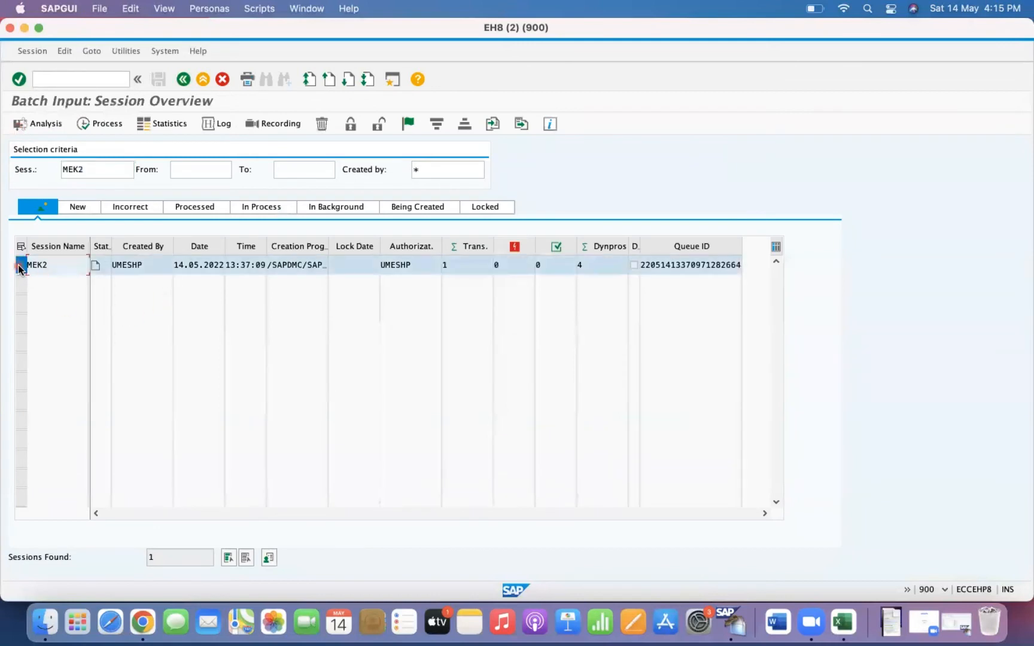
left_click(100, 125)
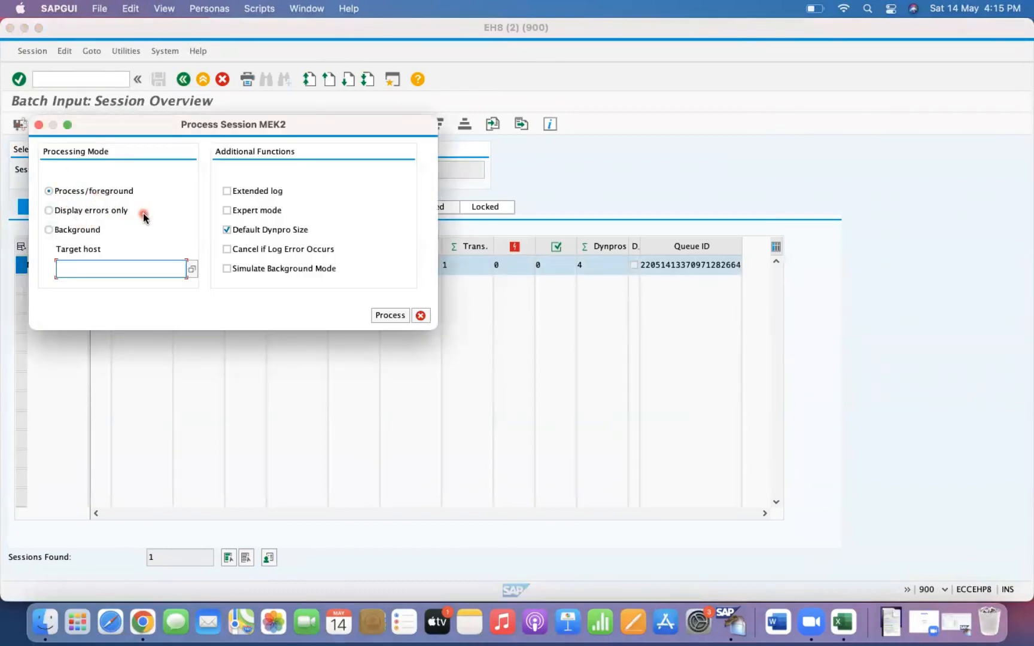
left_click(227, 206)
left_click(226, 191)
left_click(228, 210)
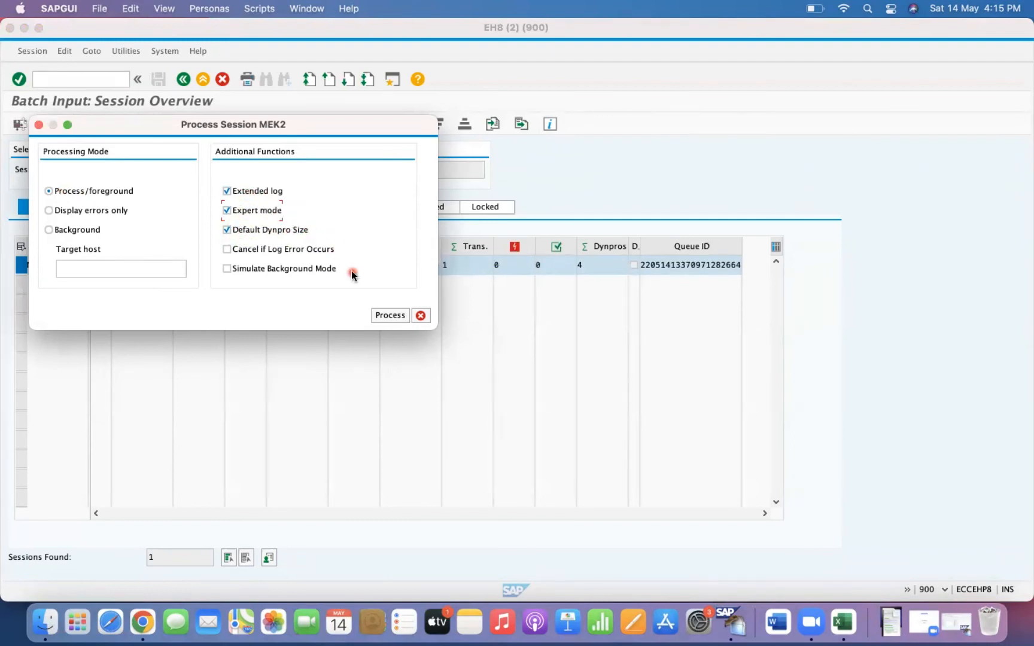
left_click(390, 315)
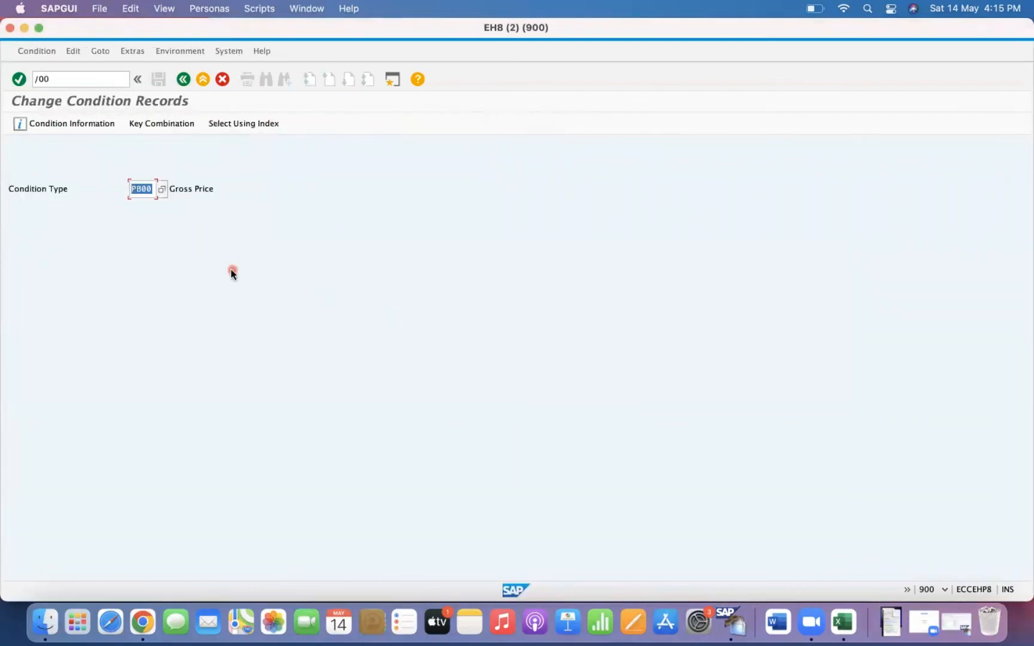
Step through the session's condition type, Material Info Record and gross price screens, executing each one until the record is saved
key("Return")
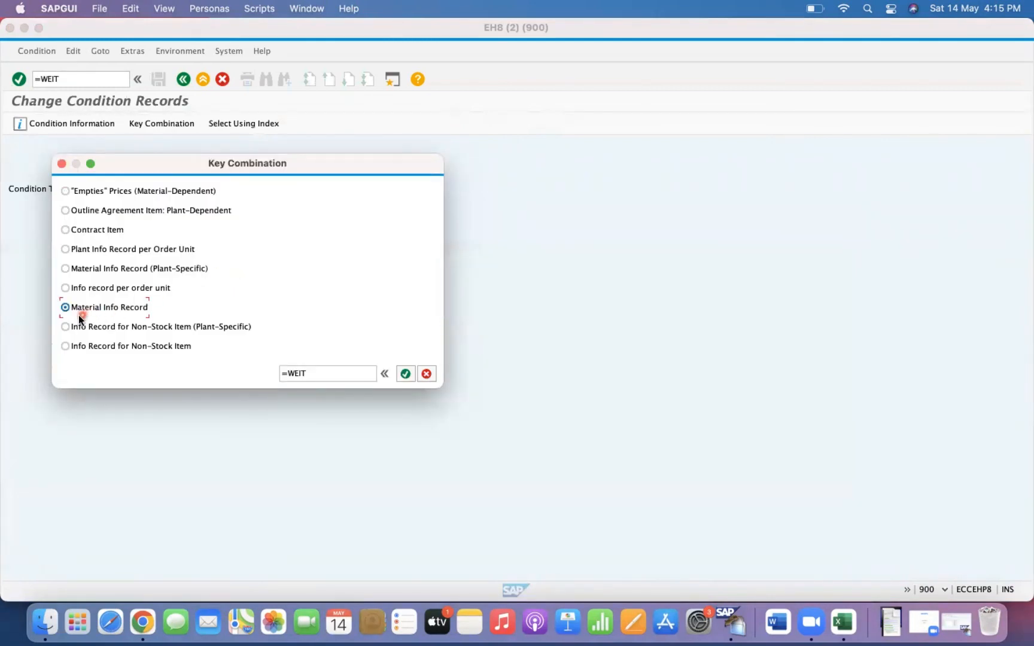
key("Return")
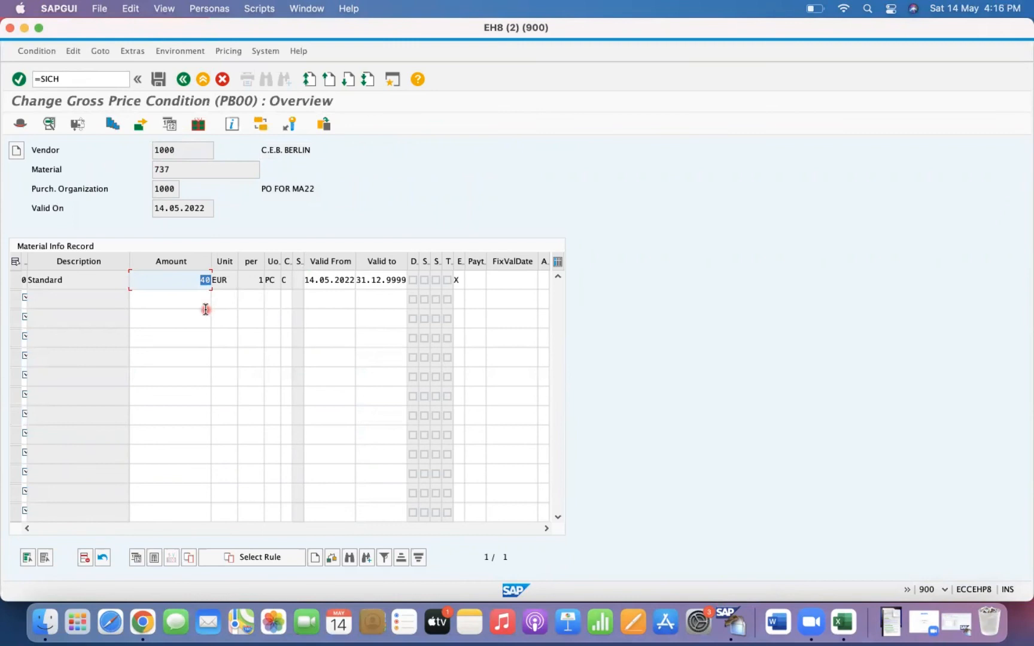
key("Return")
key("Return")
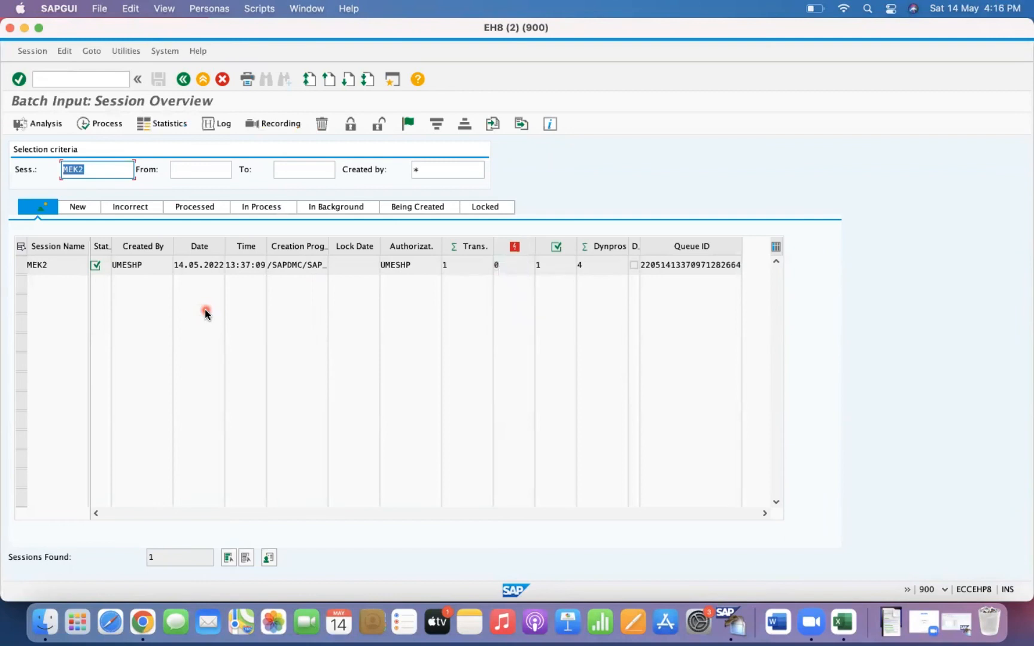
Open transaction MEK2 and check the PB00 Material Info Record gross price for material 737
left_click(63, 78)
type("/nmek2")
key("Return")
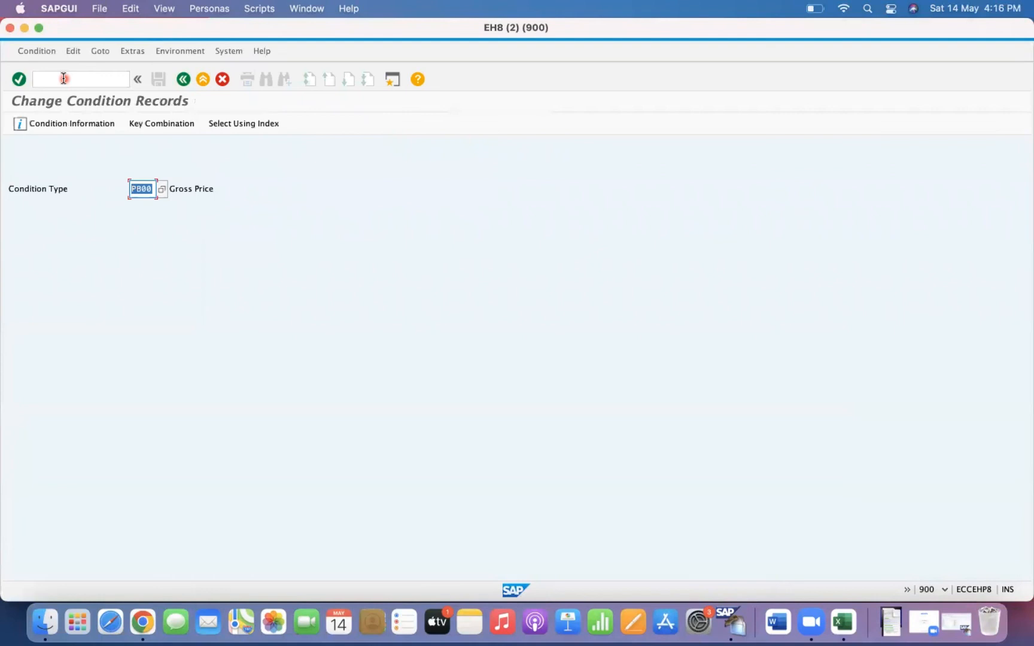
key("Return")
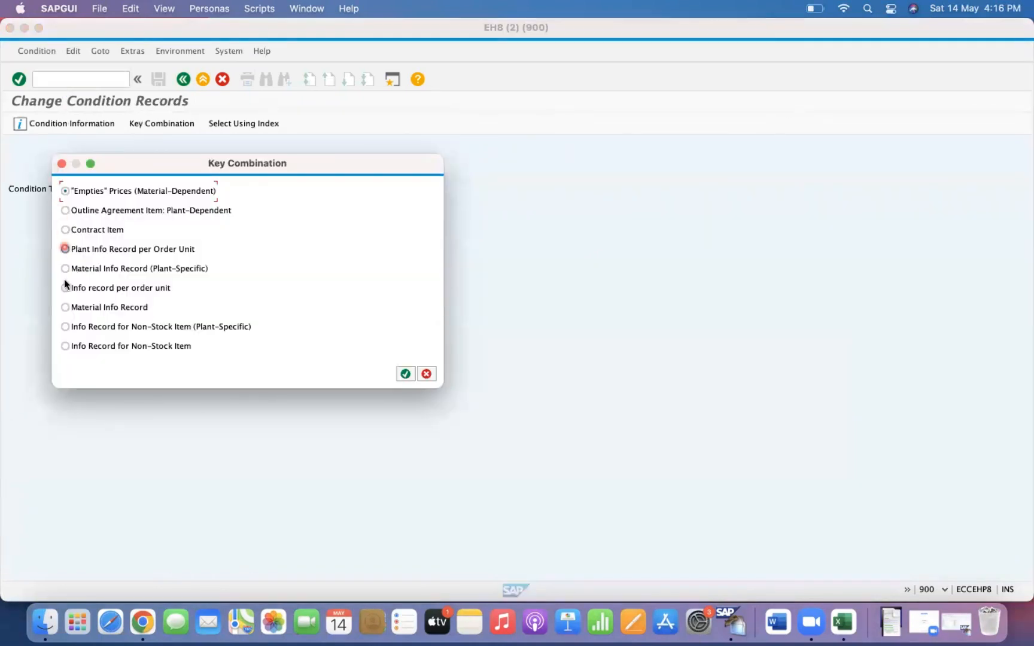
double_click(64, 307)
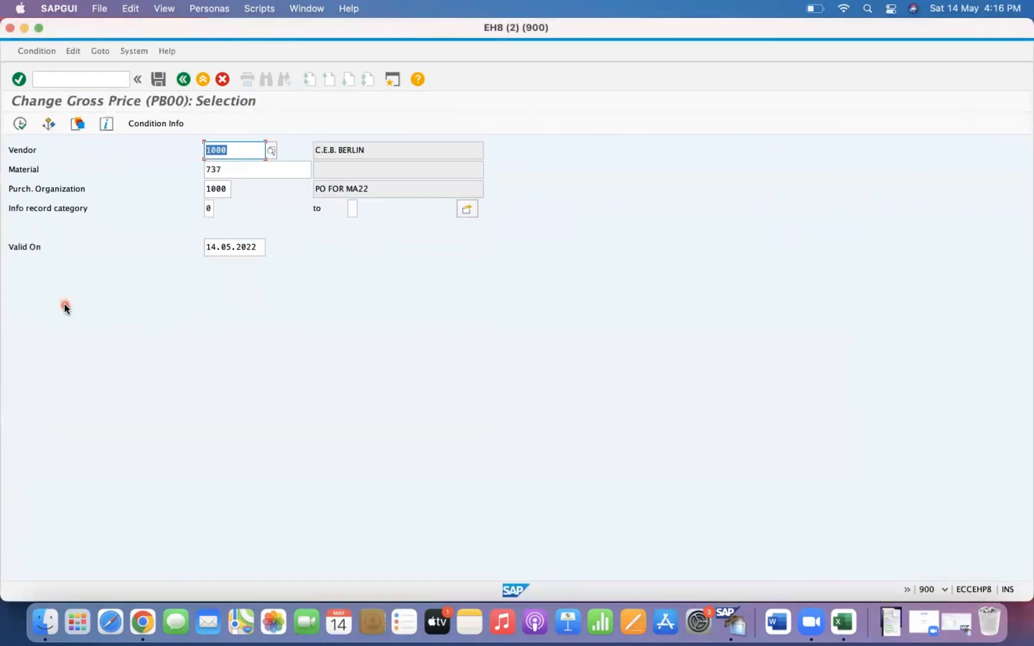
left_click(20, 124)
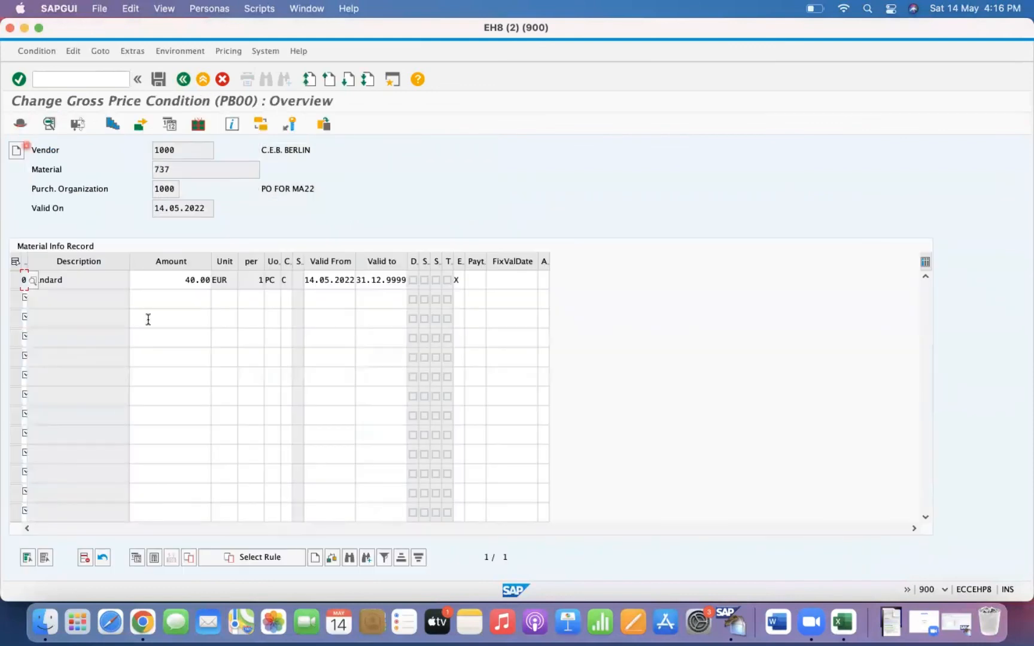
Leave the gross price condition and return to the SAP Easy Access screen
left_click(183, 80)
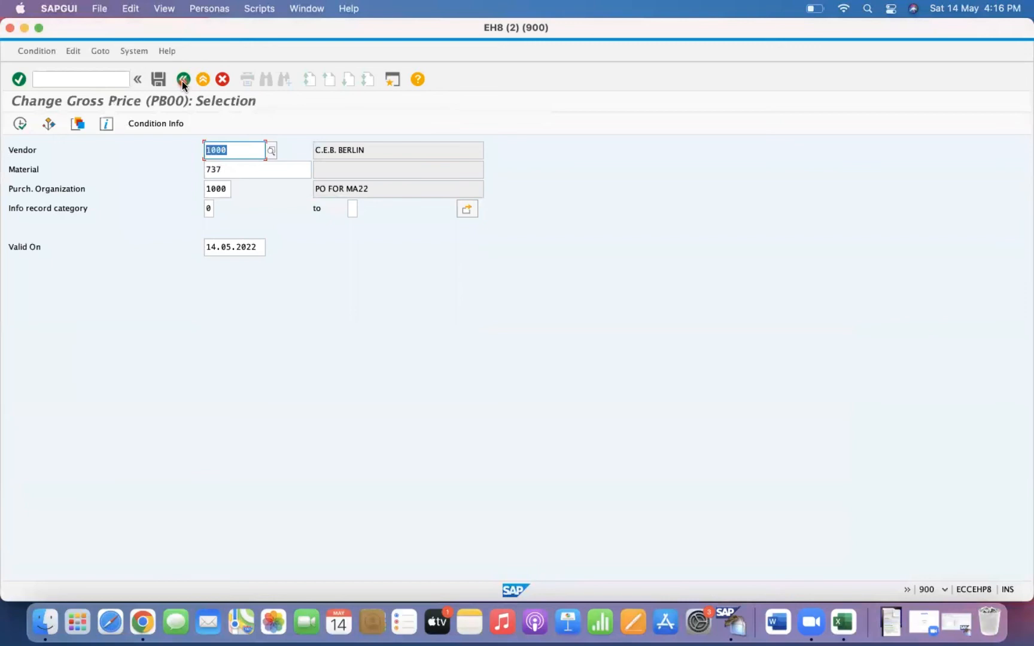
left_click(96, 81)
type("/n")
key("Return")
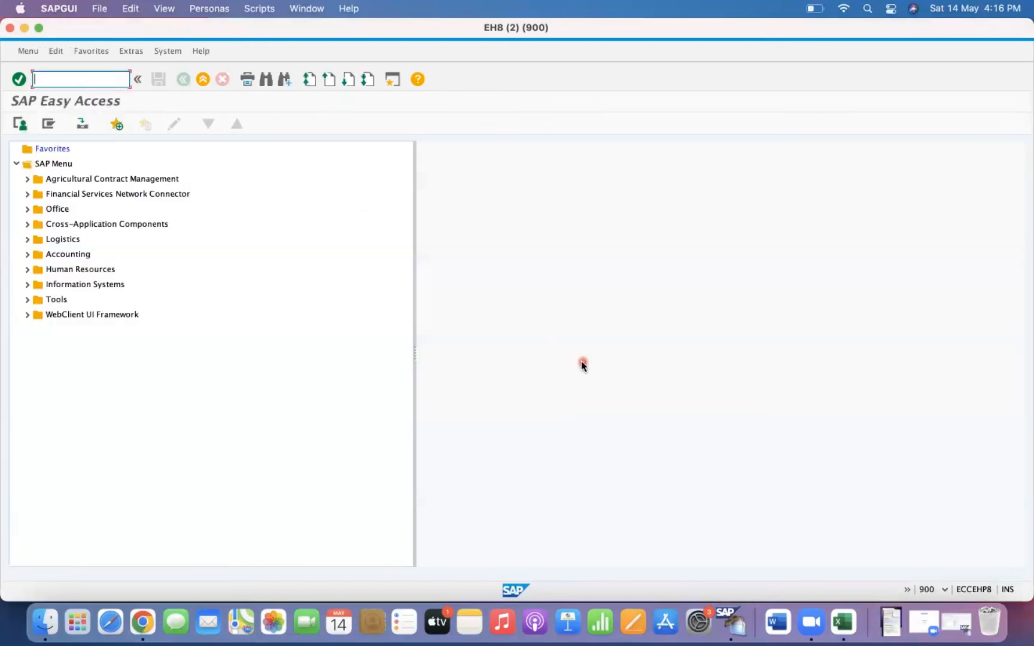
Minimize the Excel start window and the open SAP session windows to reach the desktop
left_click(843, 622)
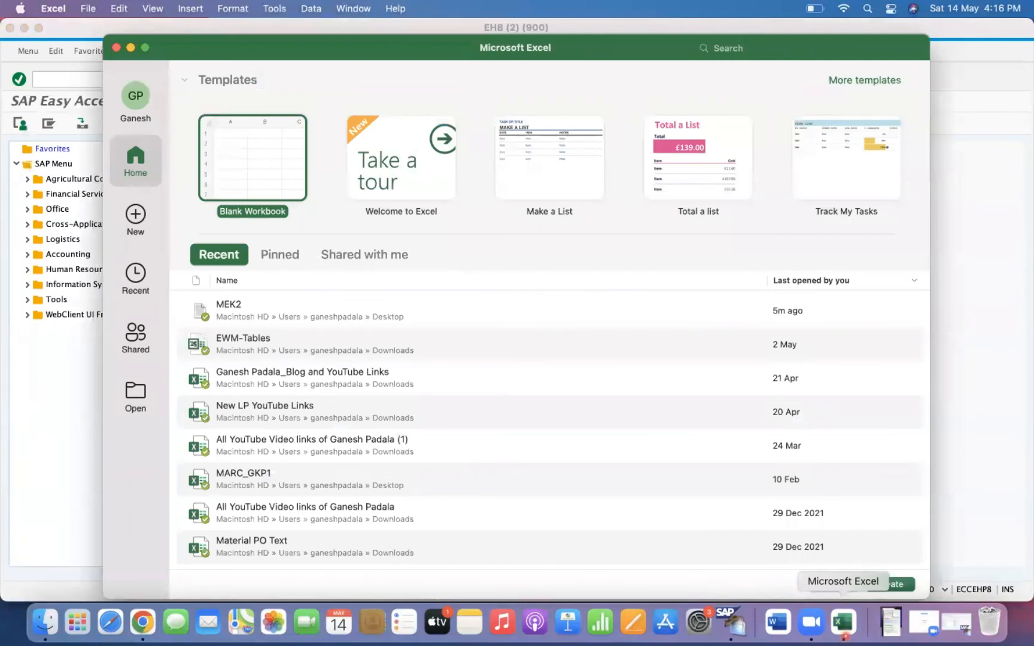
left_click(129, 47)
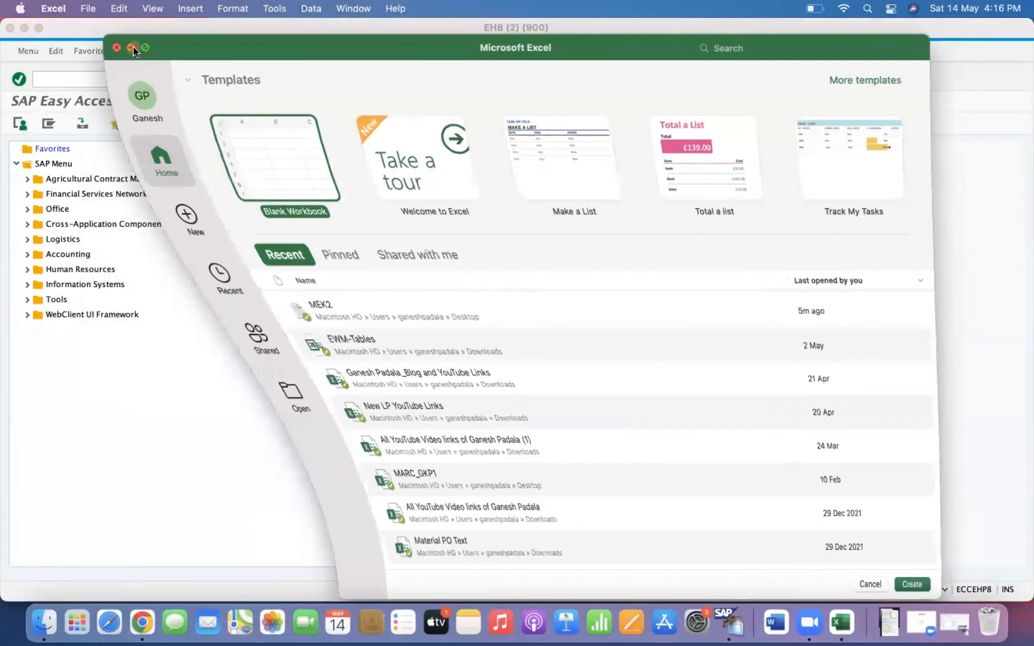
left_click(24, 28)
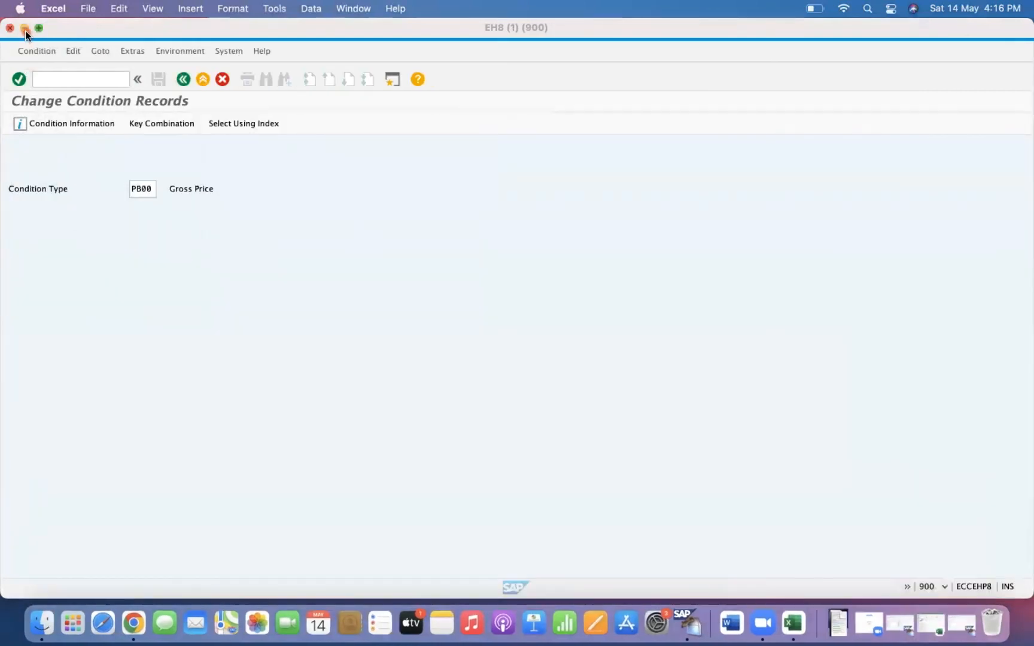
left_click(25, 30)
left_click(143, 194)
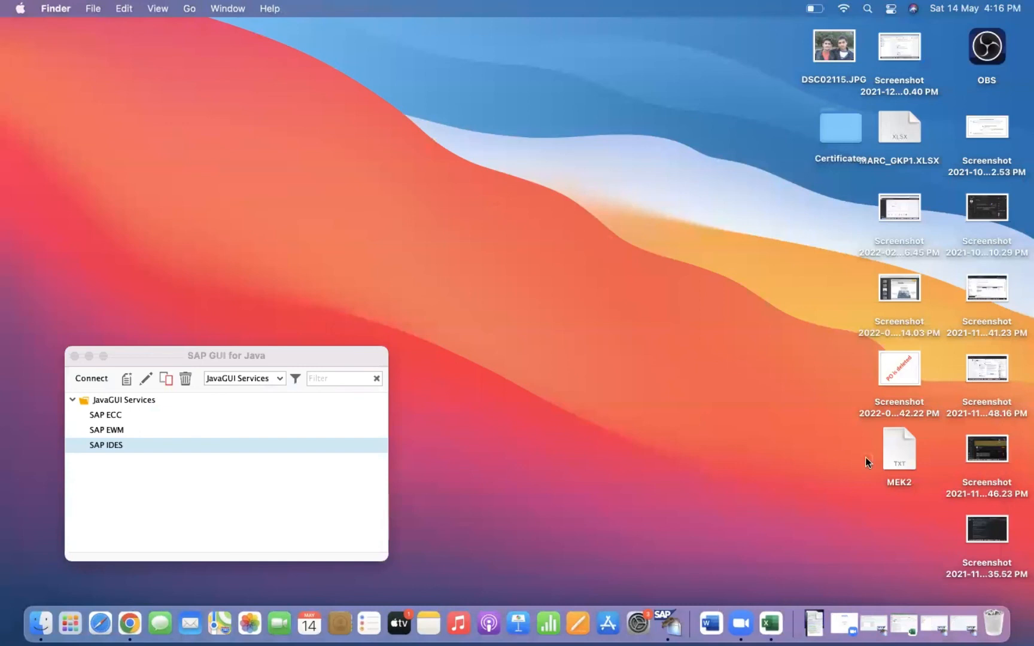
Open the MEK2 text file from the desktop, change the condition rate to 50, then save and close it
double_click(901, 456)
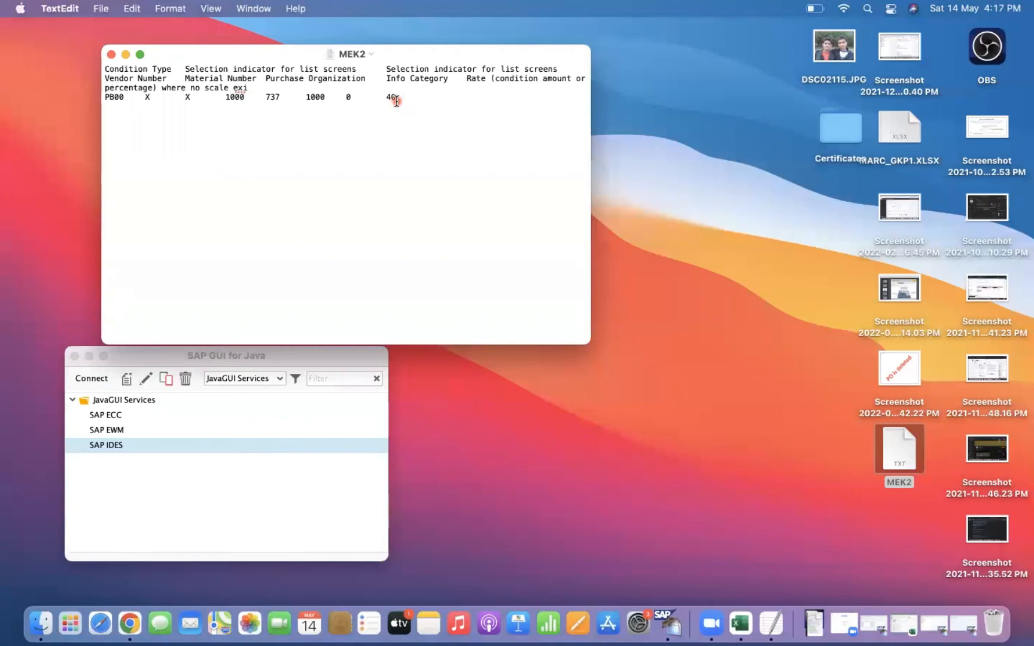
key("BackSpace")
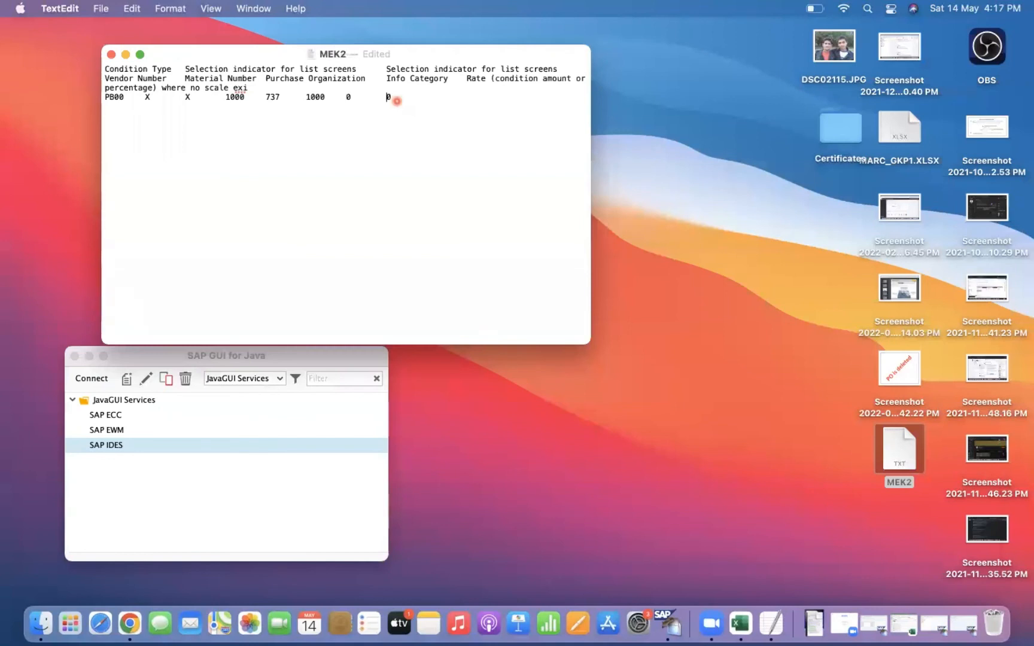
type("5")
key("super+s")
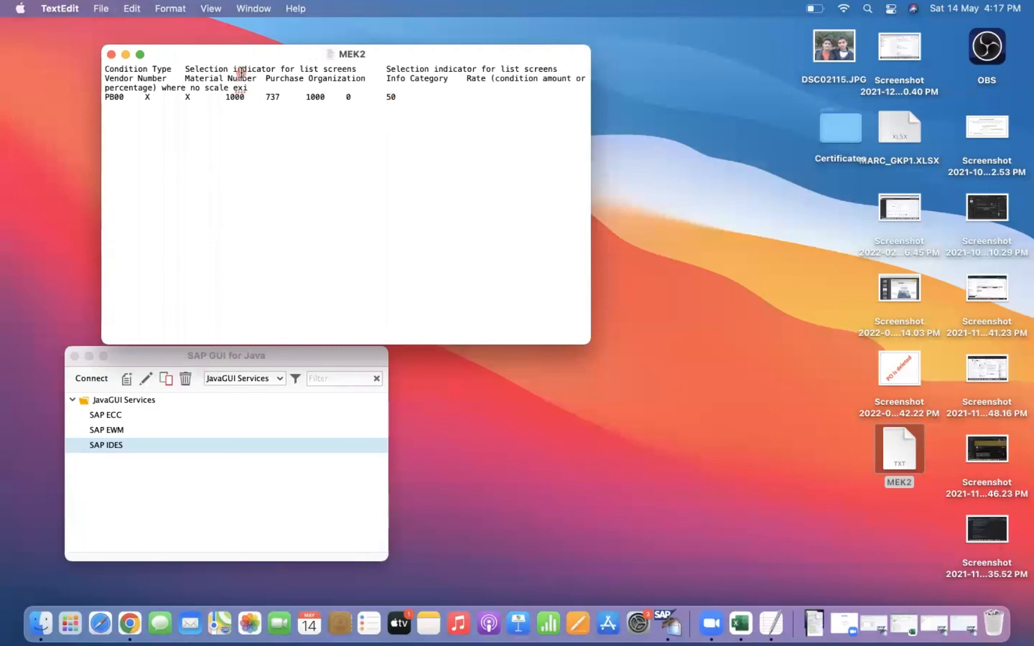
left_click(111, 55)
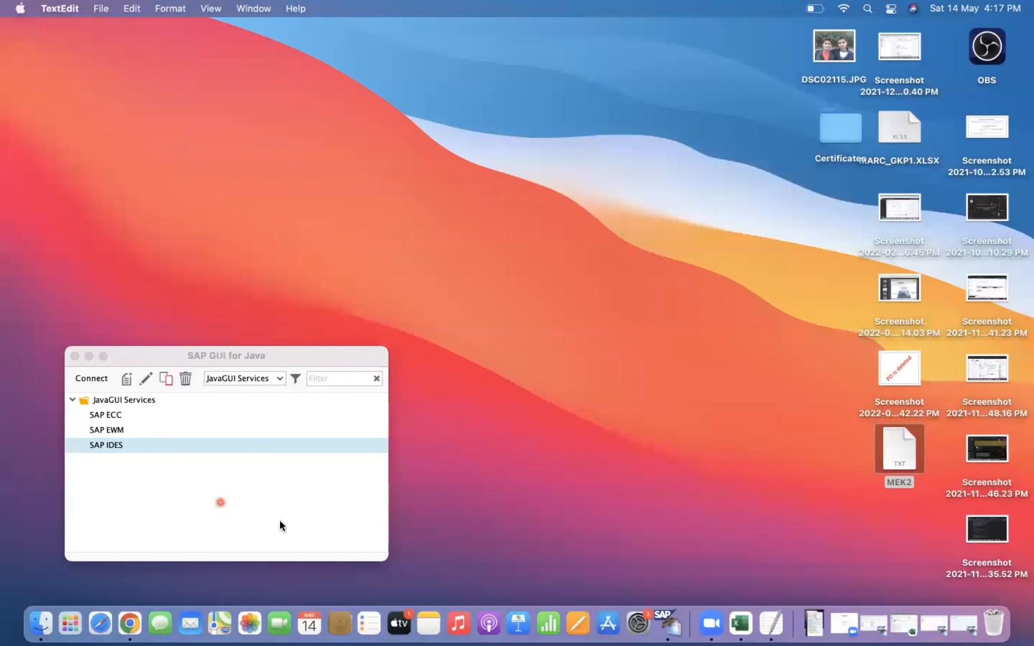
Switch back to the EH8 (2) SAP session and start transaction LSMW
right_click(671, 629)
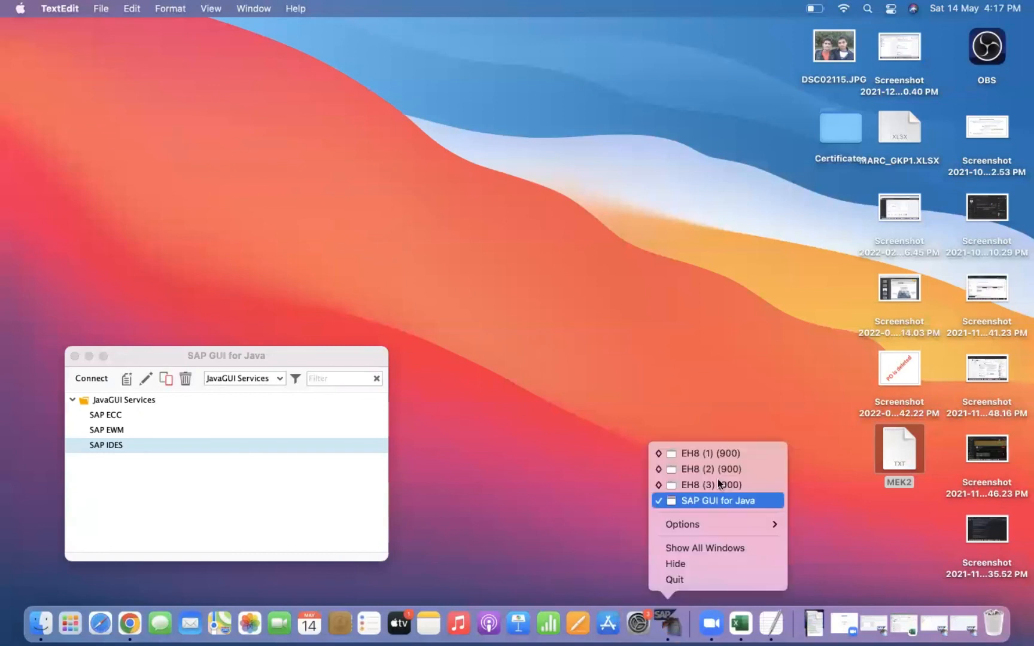
left_click(717, 465)
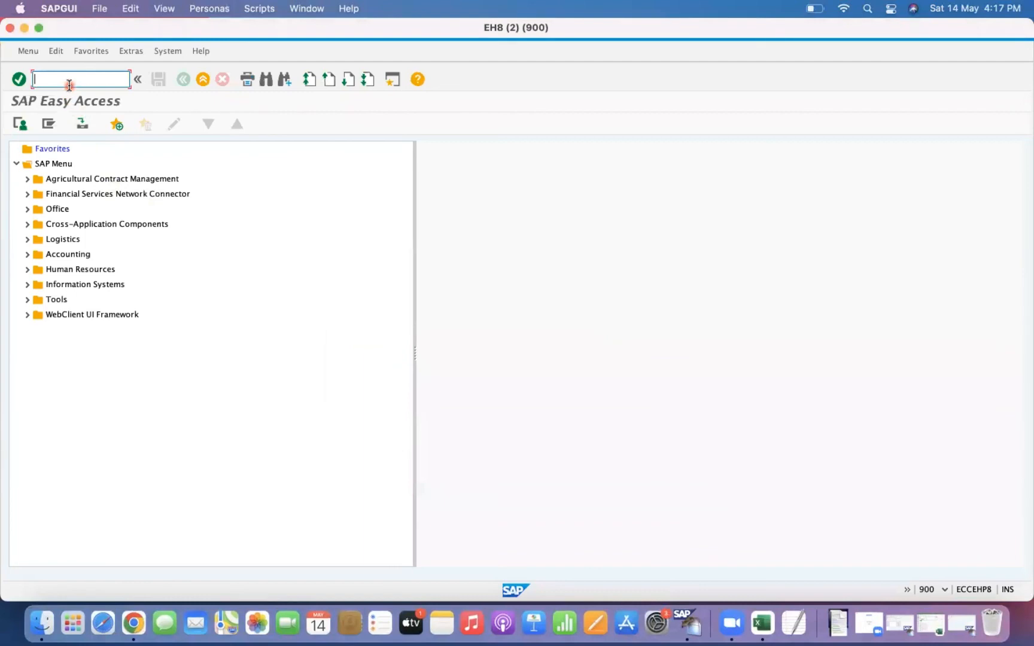
type("lsmw")
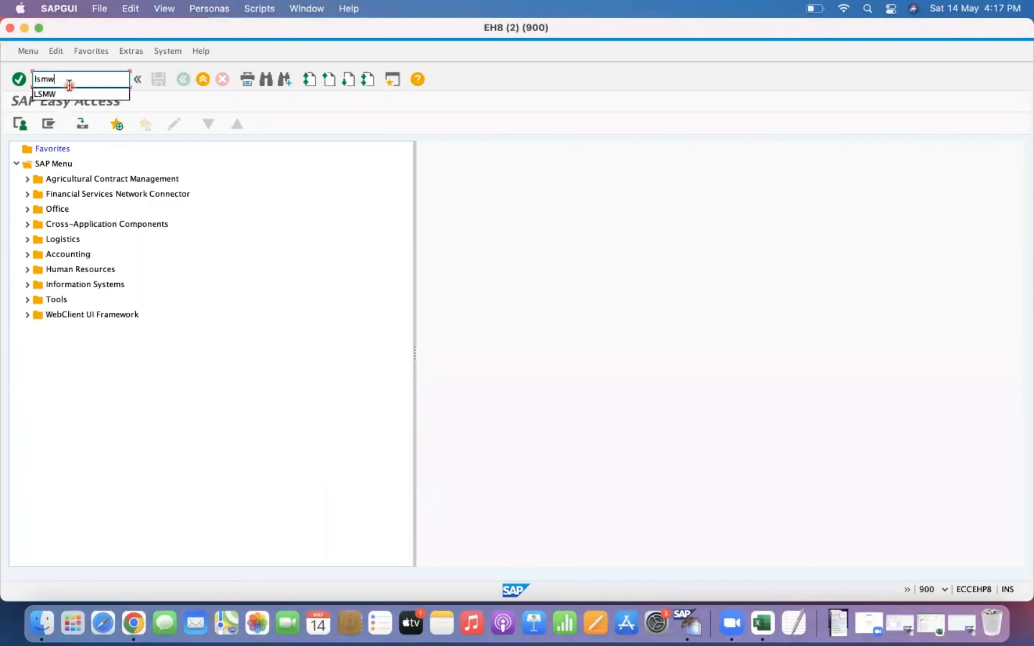
key("Return")
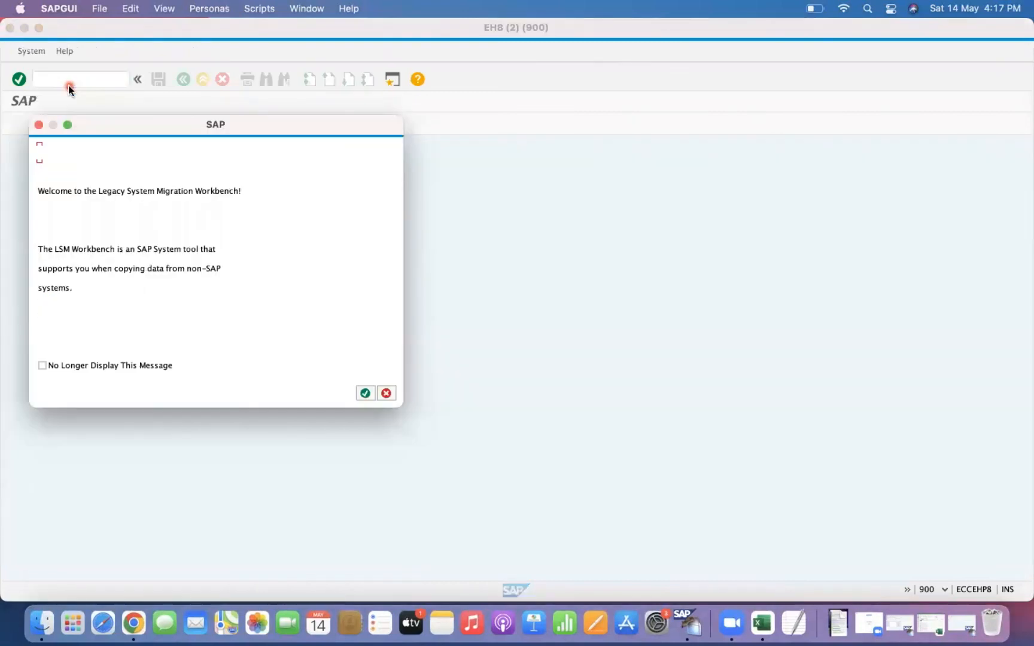
Dismiss the LSMW welcome message and open the process steps for project DM PROJECT, subproject MASTER DATA, object MEK2
key("Return")
left_click(20, 123)
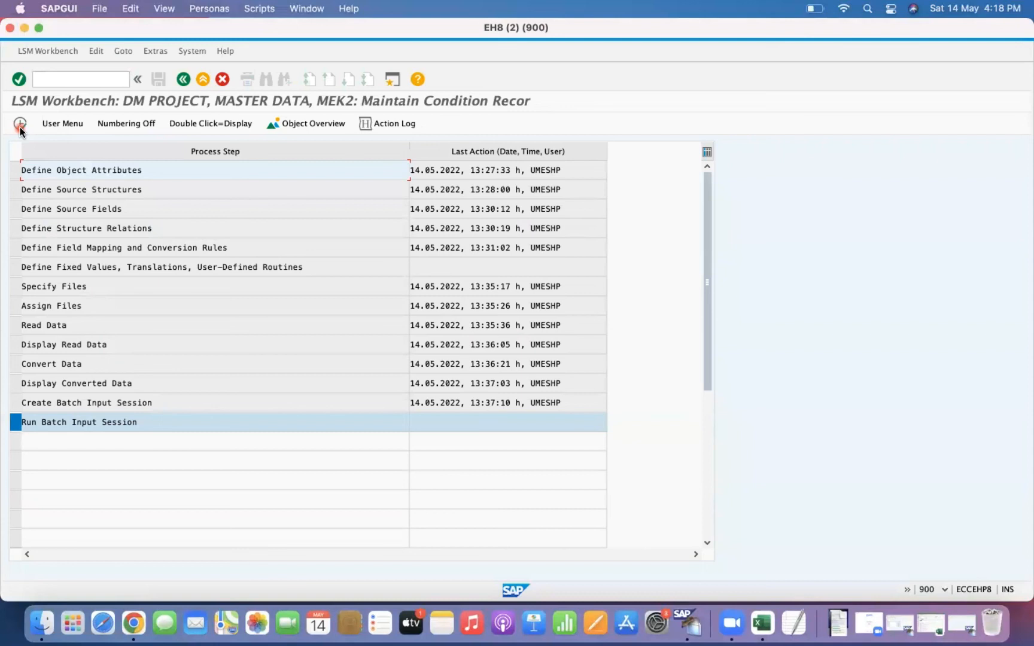
left_click(183, 83)
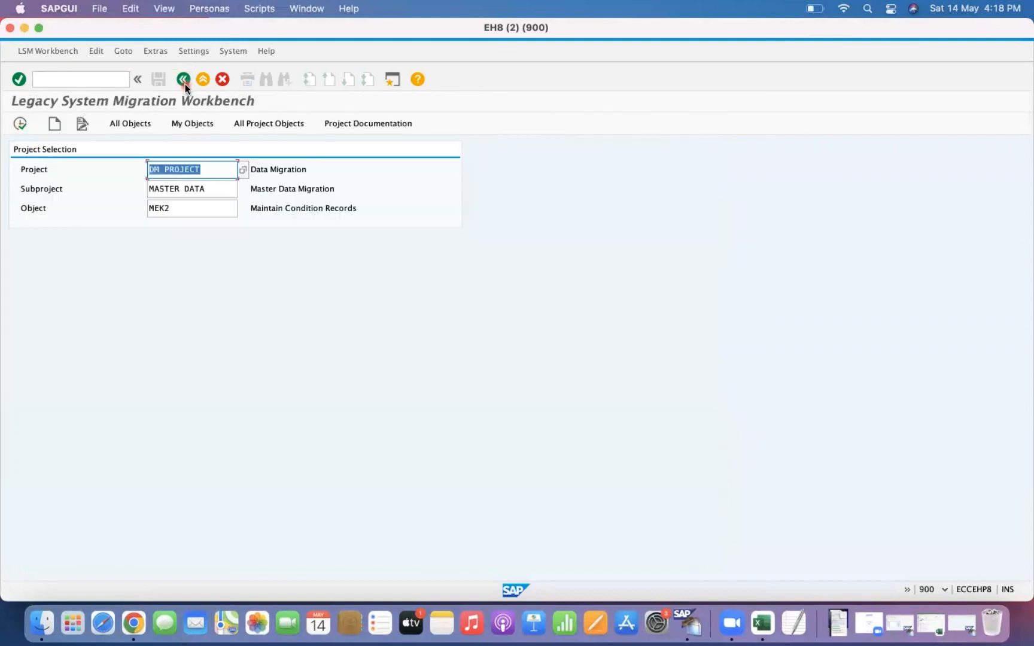
left_click(211, 173)
left_click(218, 192)
left_click(189, 212)
left_click(19, 125)
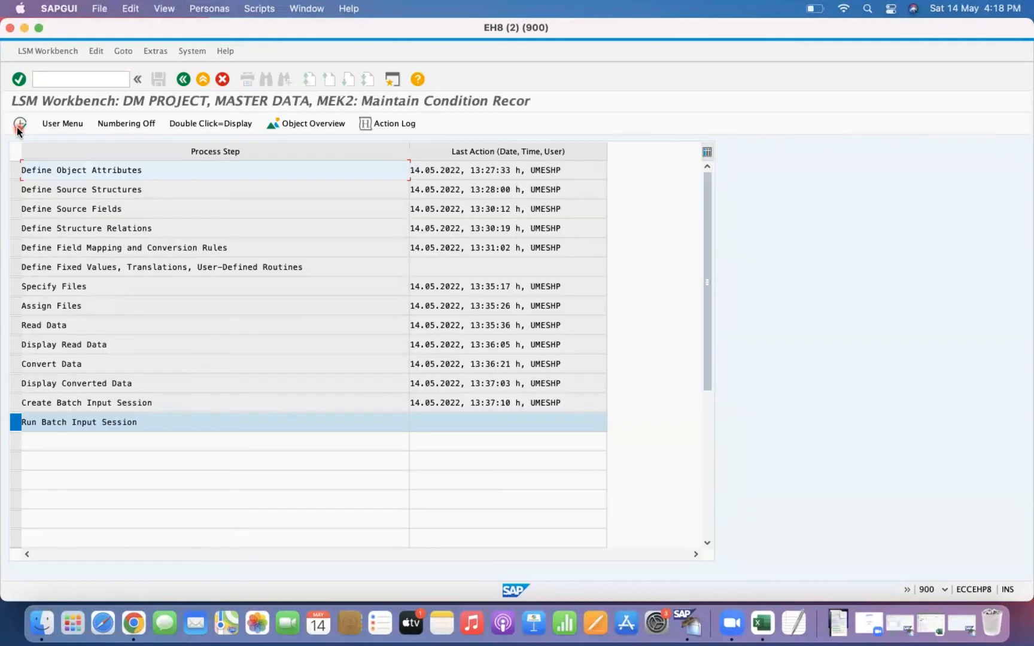
Open Specify Files in change mode and reselect MEK2.txt from the desktop as the frontend legacy data file
left_click(16, 288)
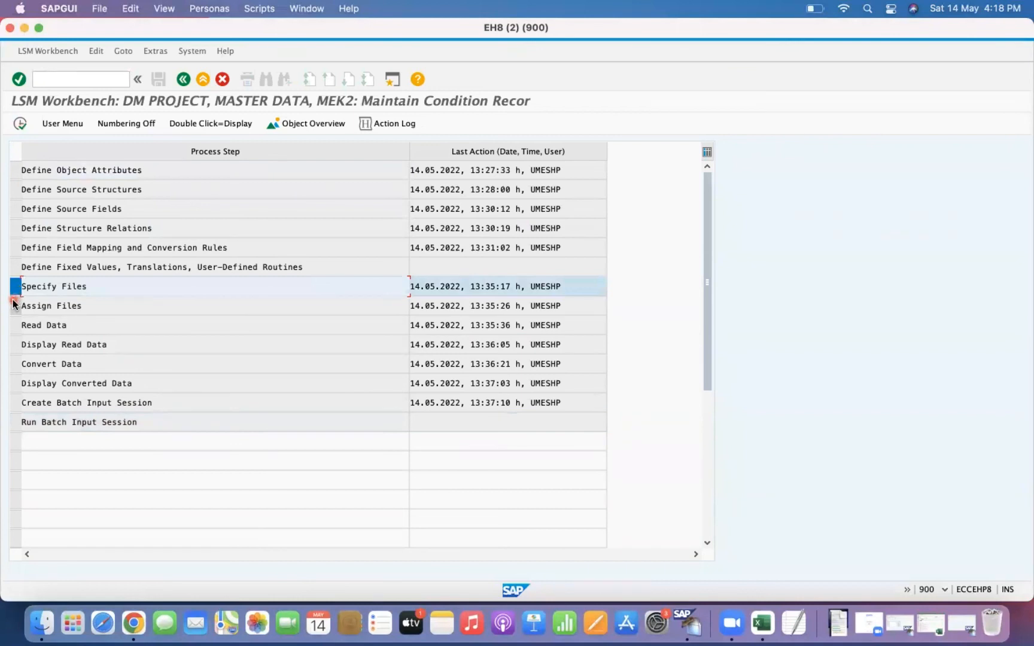
left_click(21, 124)
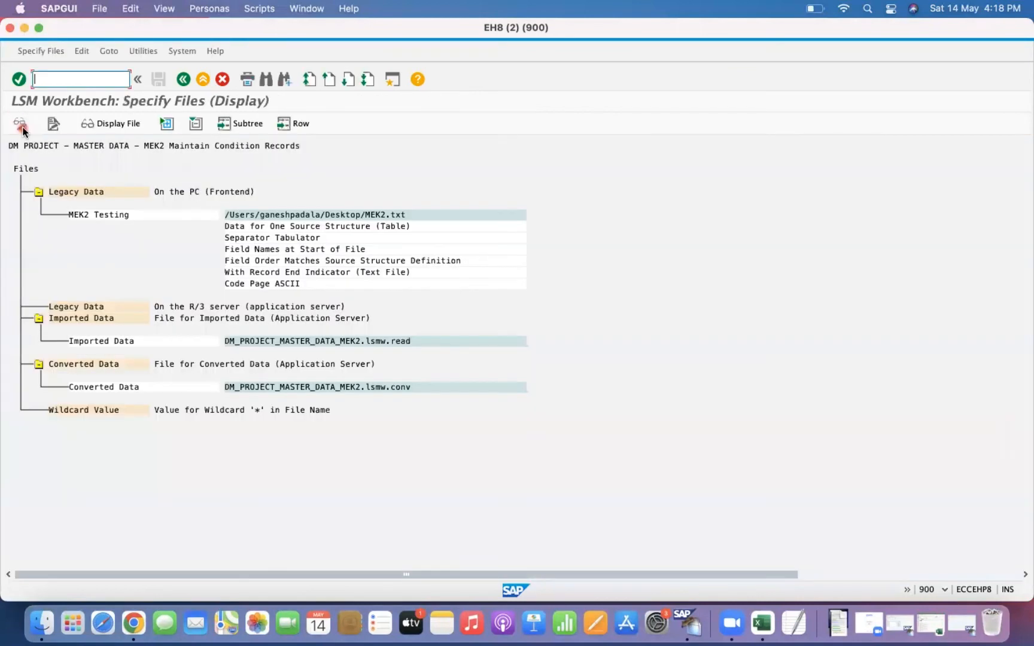
left_click(20, 125)
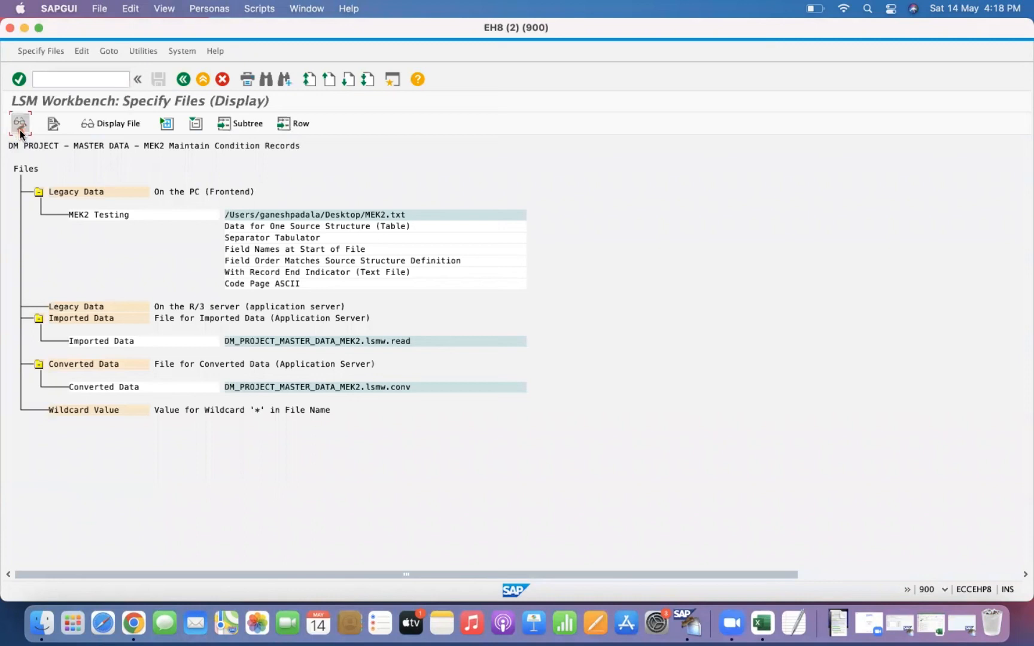
double_click(87, 214)
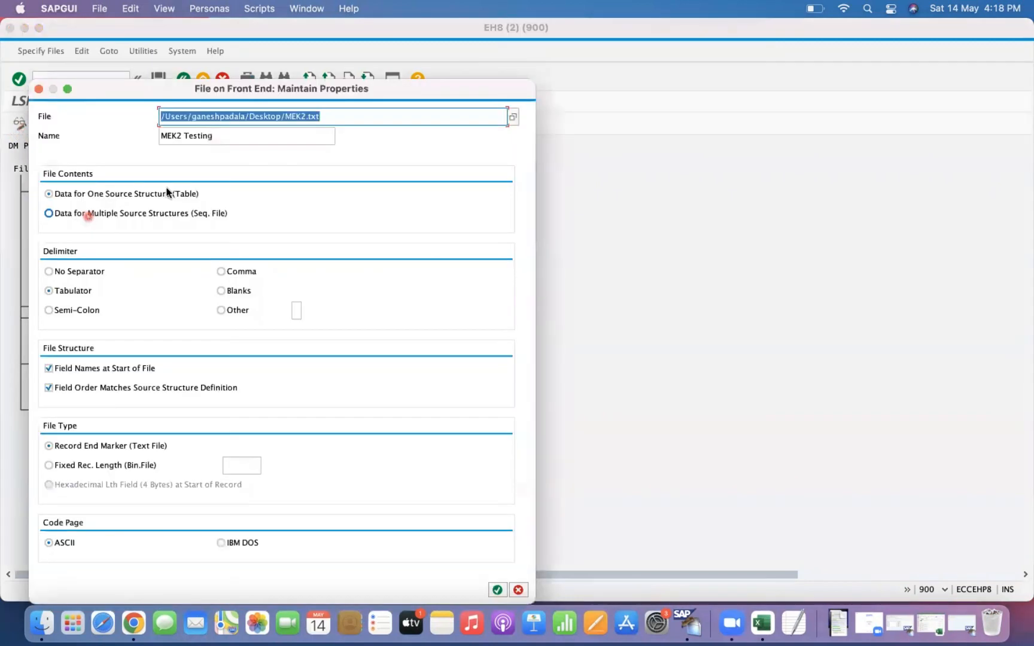
left_click(513, 118)
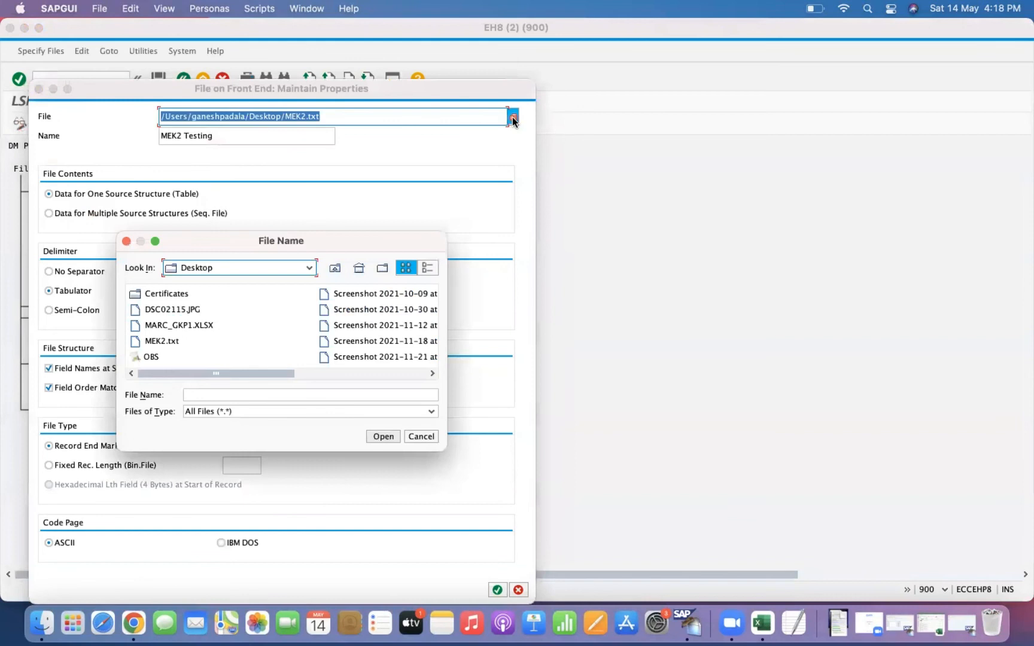
left_click(169, 341)
left_click(382, 432)
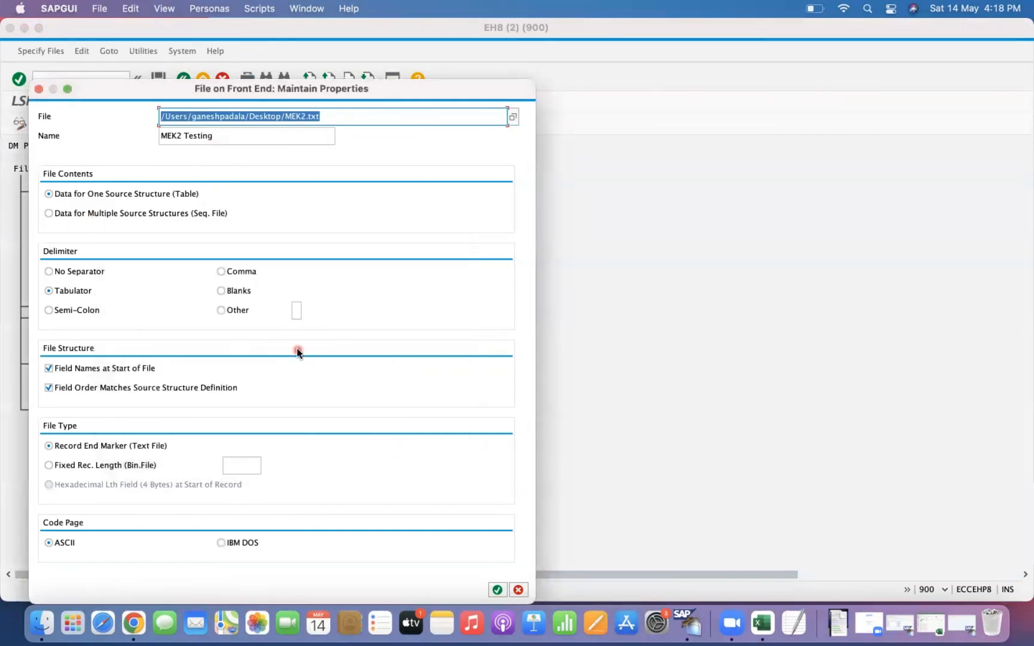
Rename the legacy file entry to MEK2 Testing Part 2 with tabulator as delimiter, save the file specification and return to the process steps
left_click(231, 138)
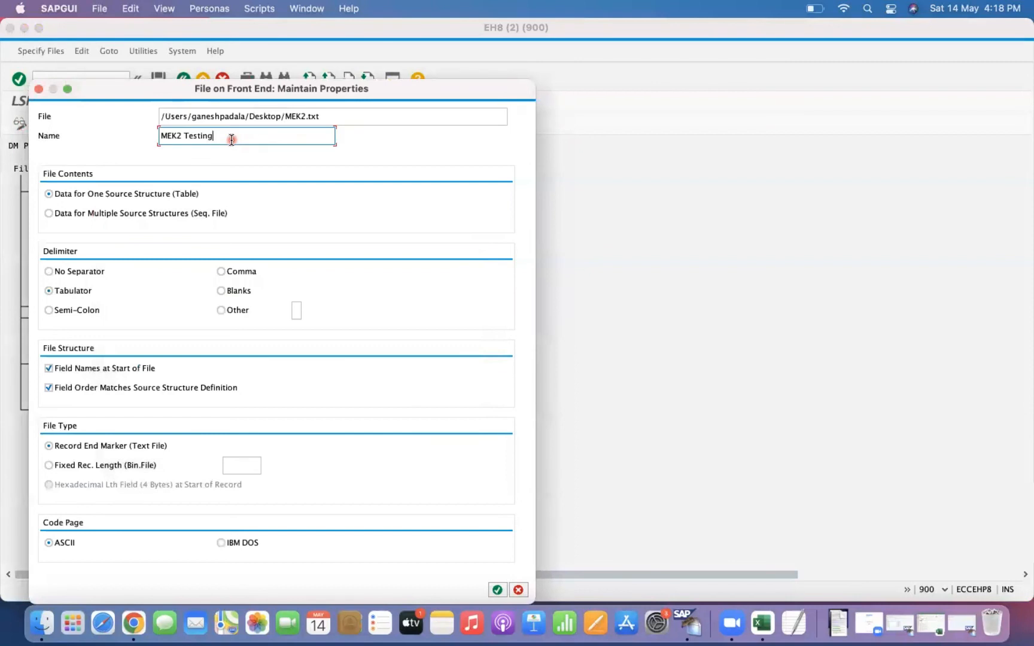
type("Part2")
left_click(53, 293)
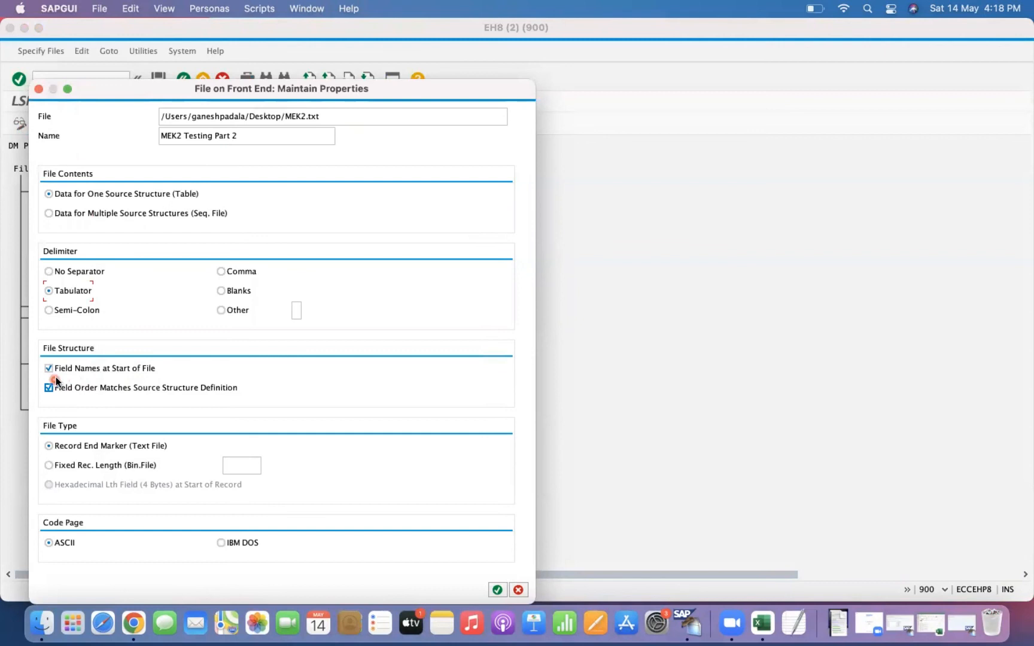
left_click(498, 587)
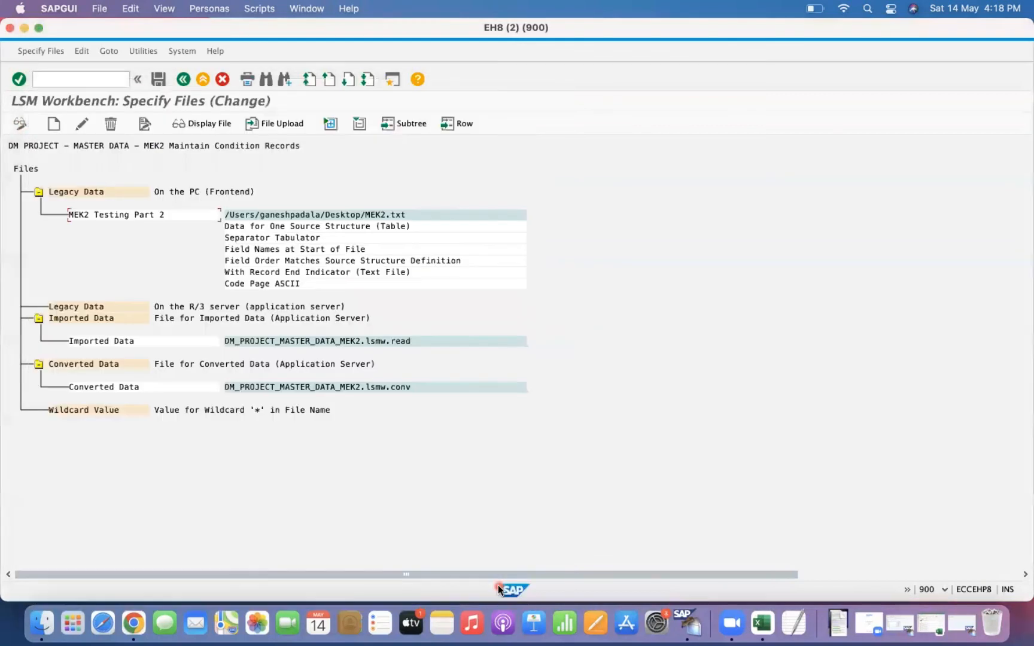
left_click(158, 79)
left_click(190, 83)
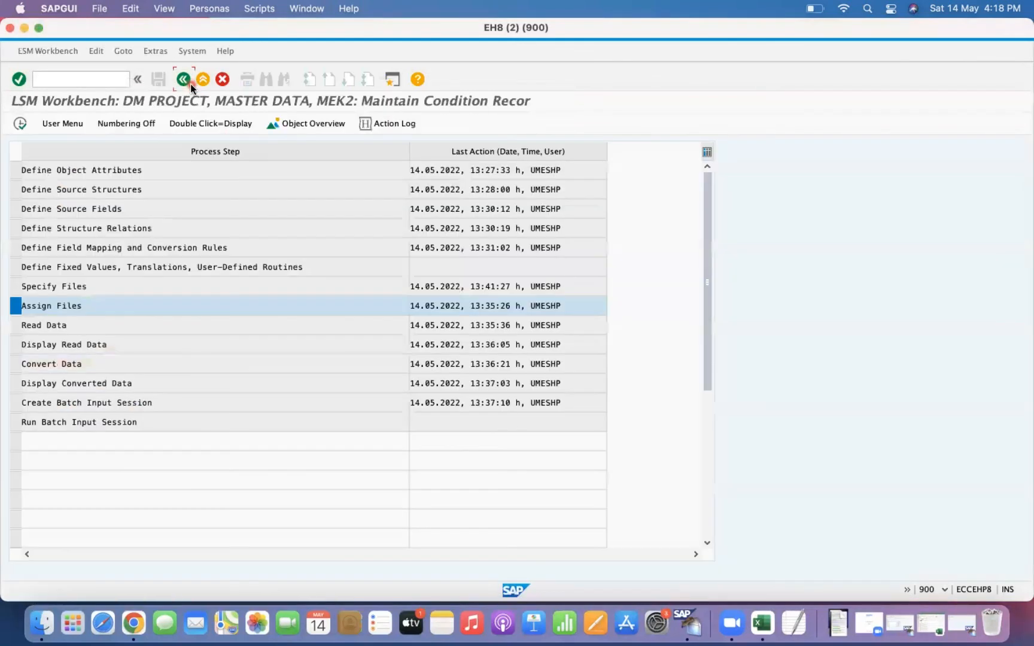
Open Assign Files in change mode, save the assignment of the MEK2 file to source structure SSMEK2 and return to the process steps
left_click(24, 127)
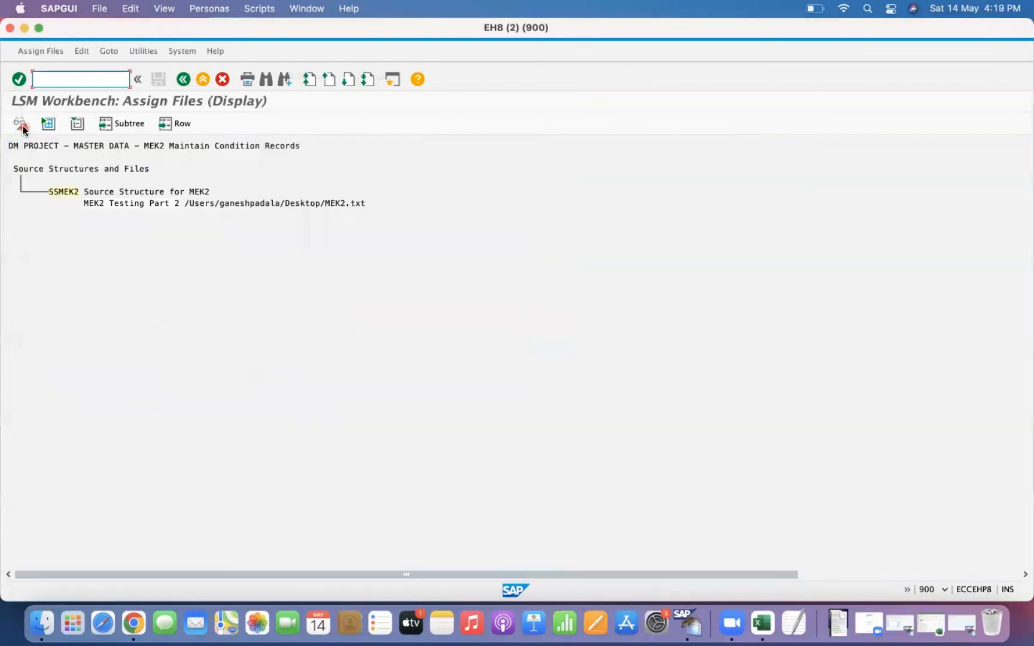
left_click(22, 128)
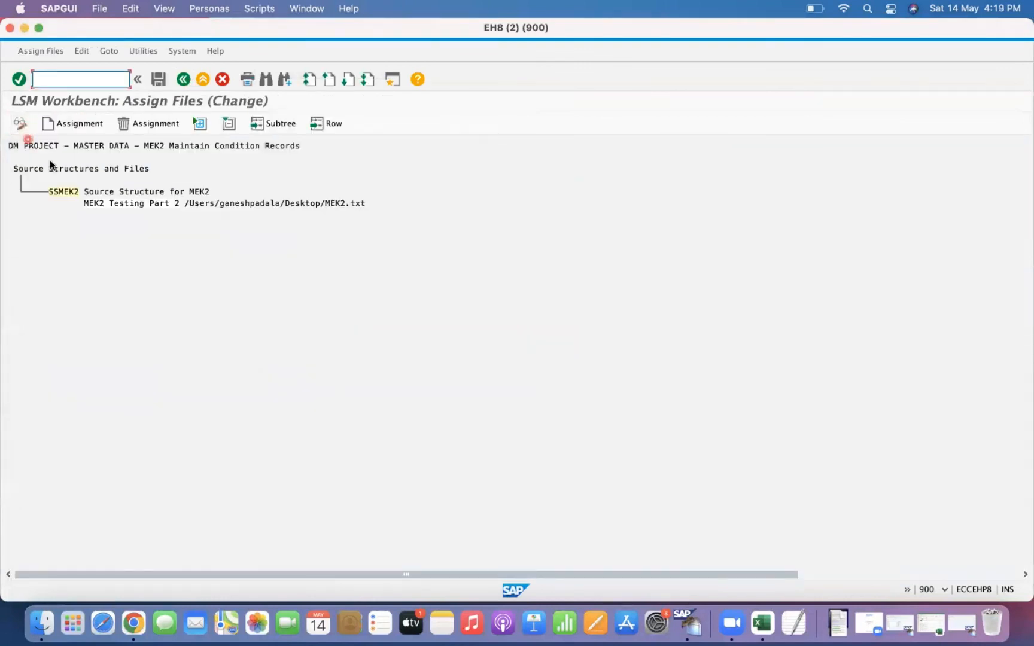
left_click(157, 84)
left_click(183, 79)
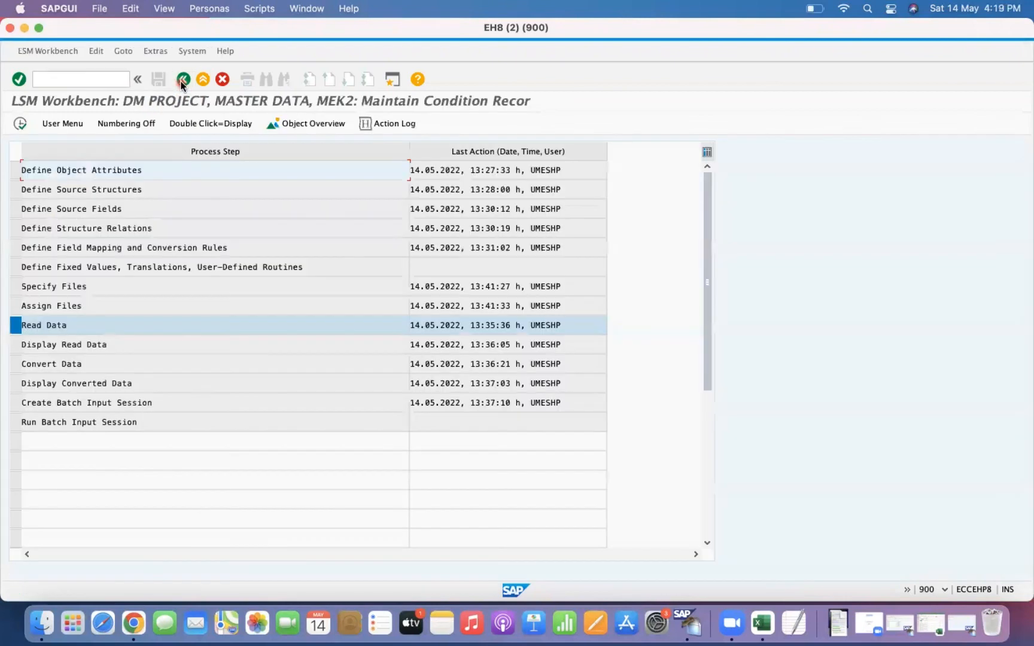
Run Read Data for the MEK2 object with the default selection and return to the process steps
left_click(20, 125)
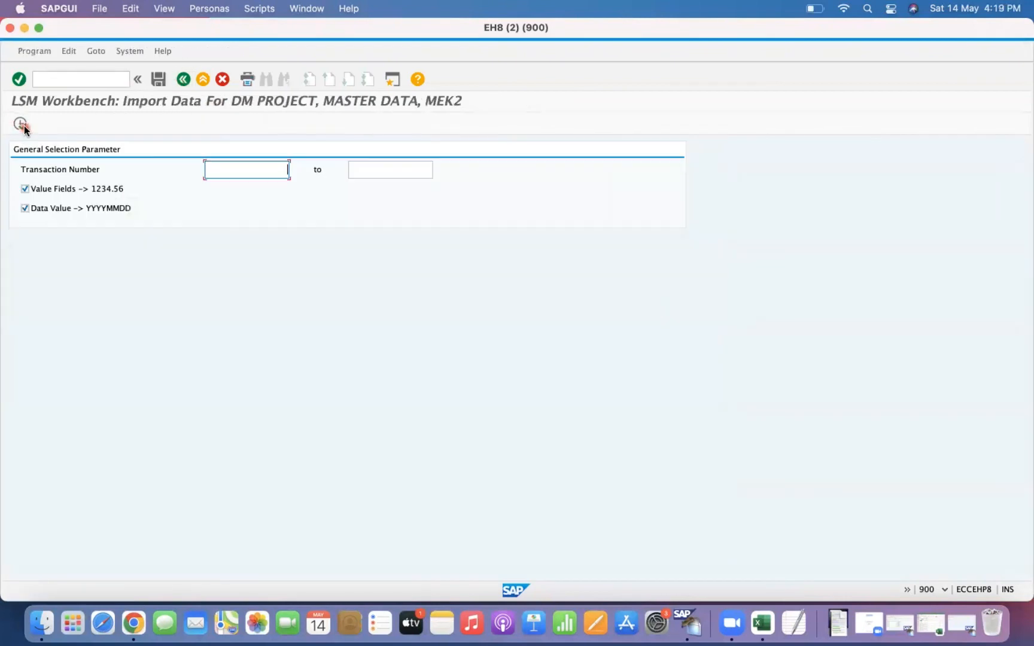
left_click(22, 124)
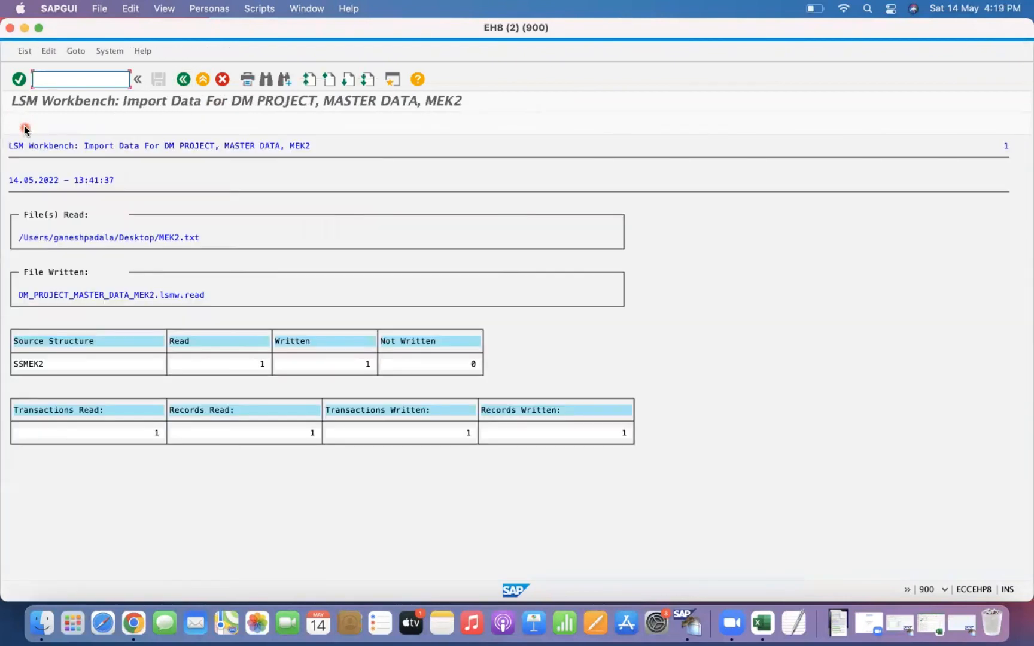
left_click(184, 80)
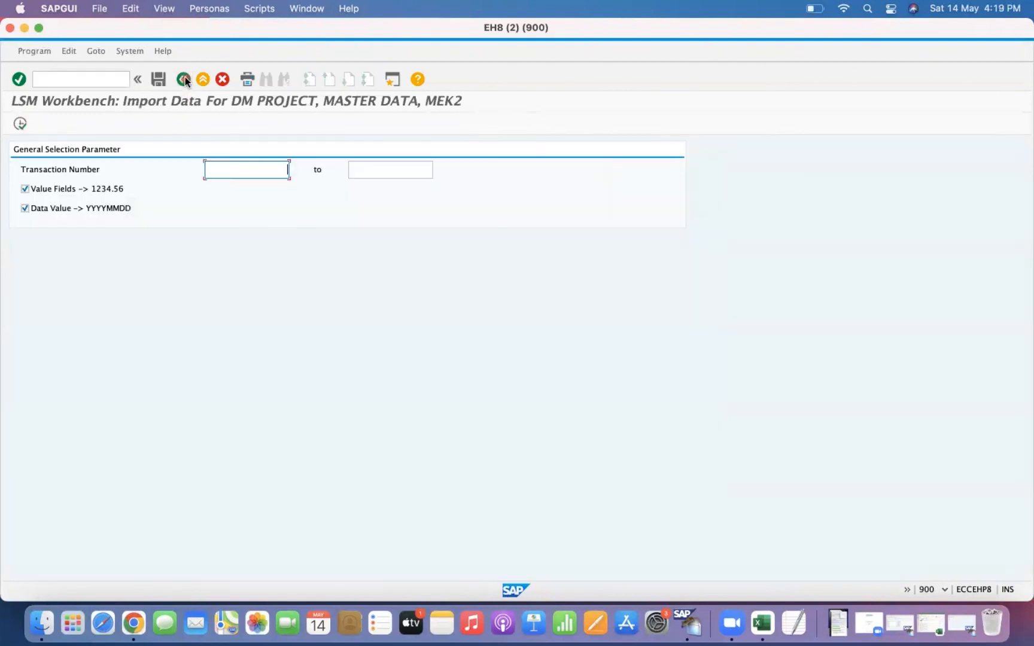
left_click(184, 80)
Display the read data and examine the field values of the imported SSMEK2 record, then return to the process steps
left_click(24, 129)
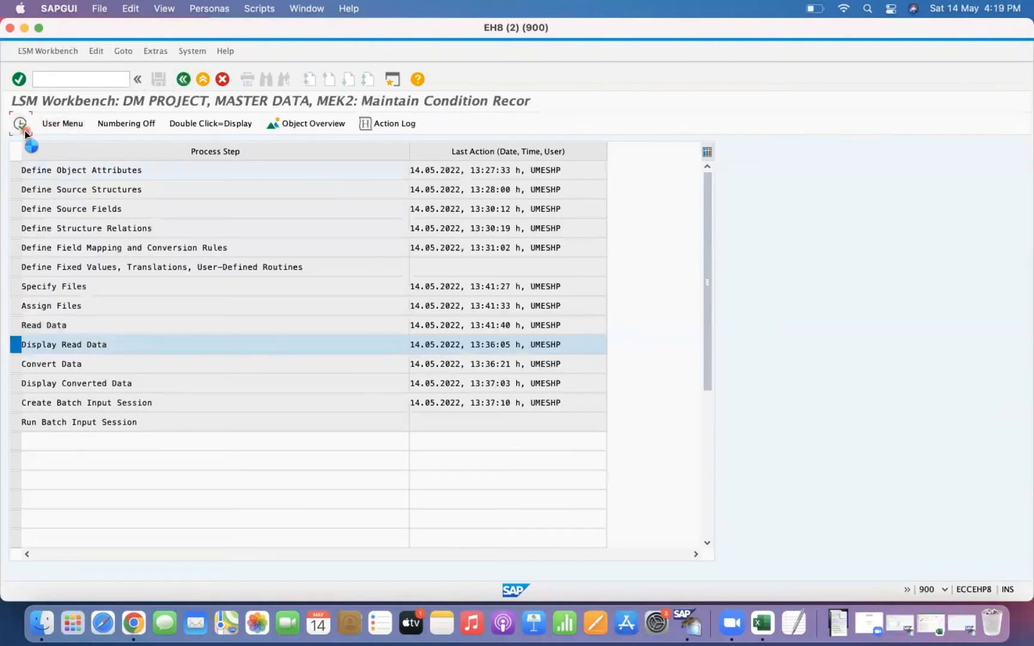
left_click(500, 276)
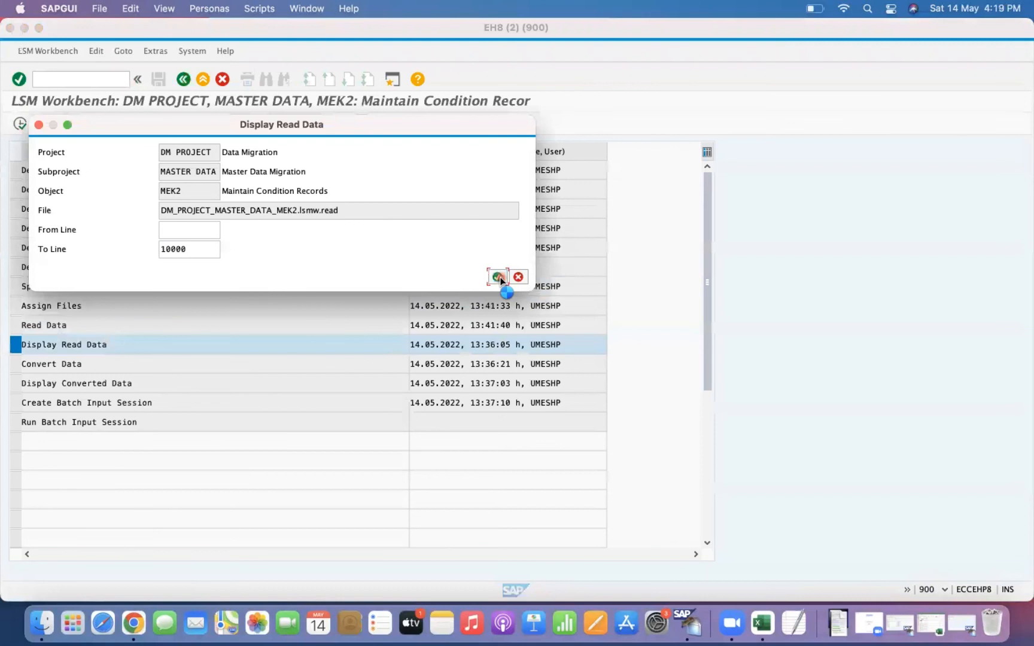
left_click(285, 204)
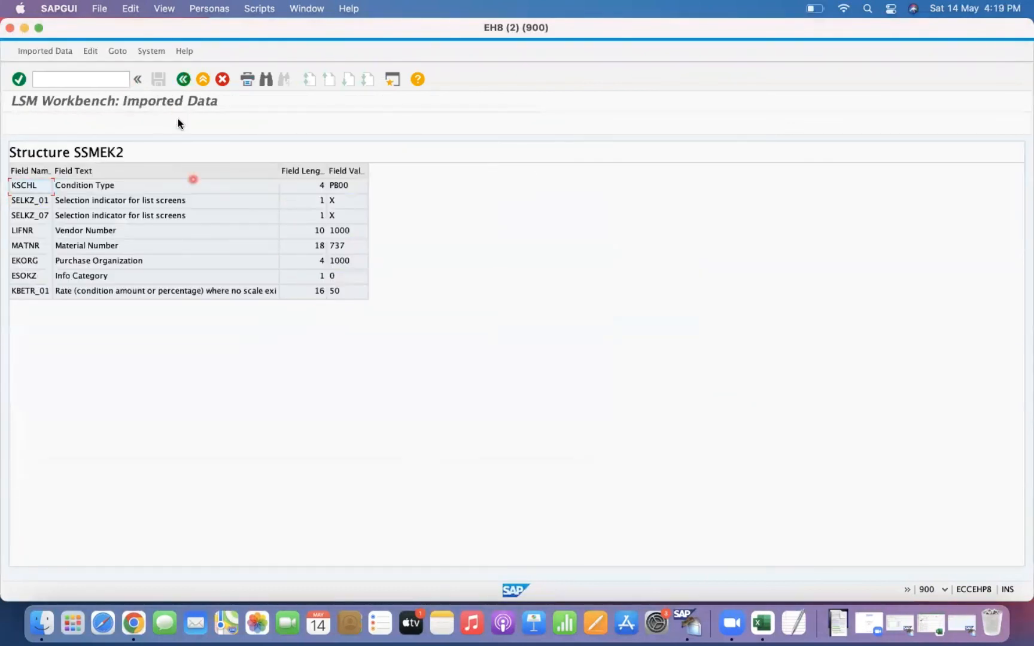
left_click(183, 80)
left_click(183, 80)
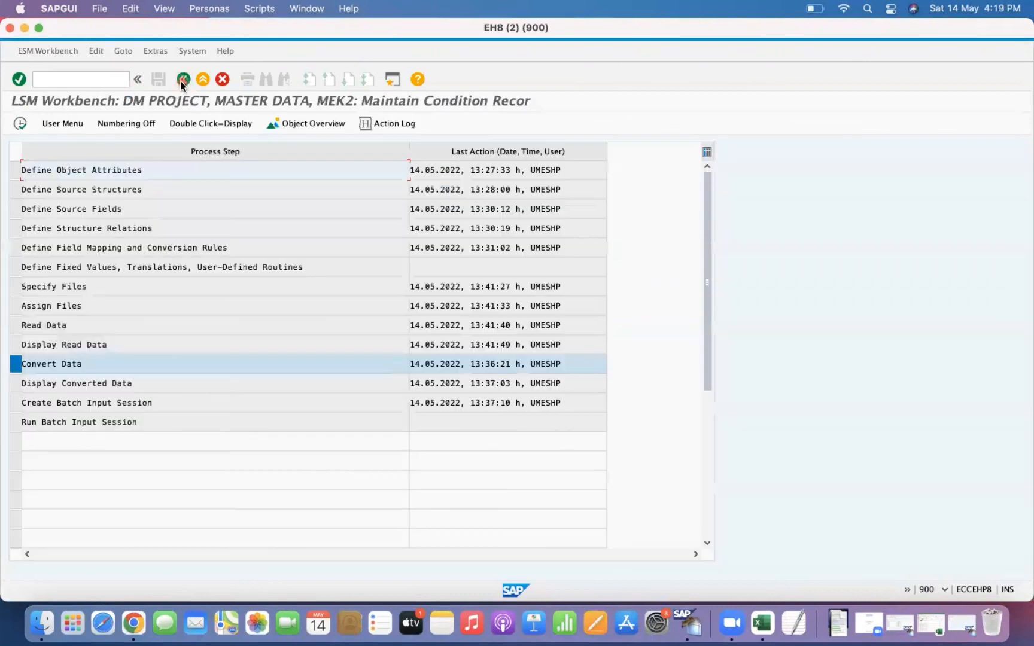
Run Convert Data for the MEK2 object without a transaction number restriction and return to the process steps
left_click(20, 123)
left_click(20, 124)
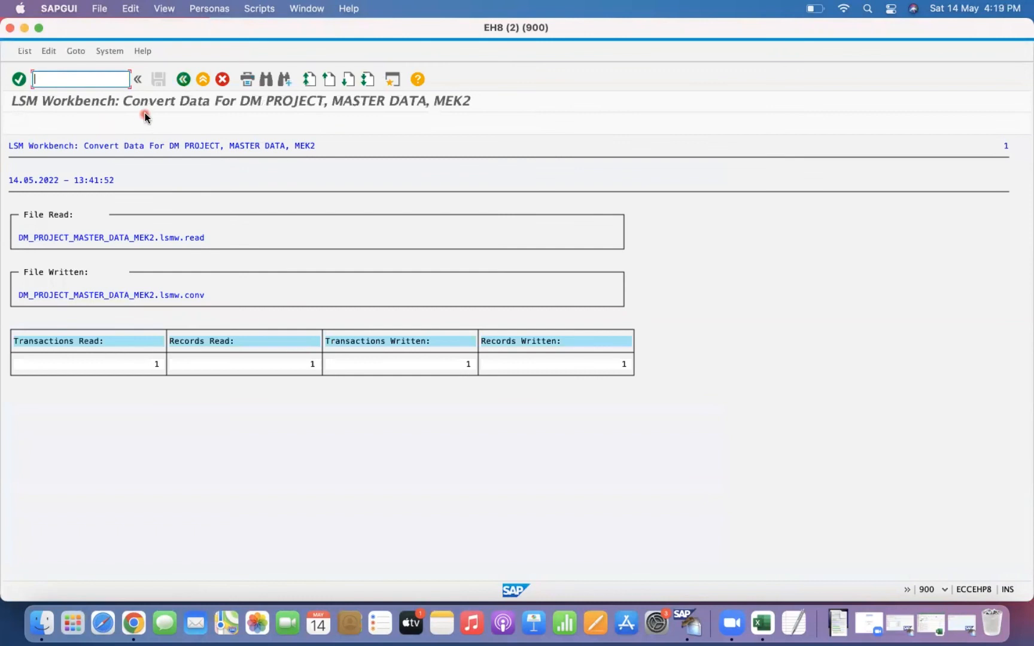
left_click(182, 86)
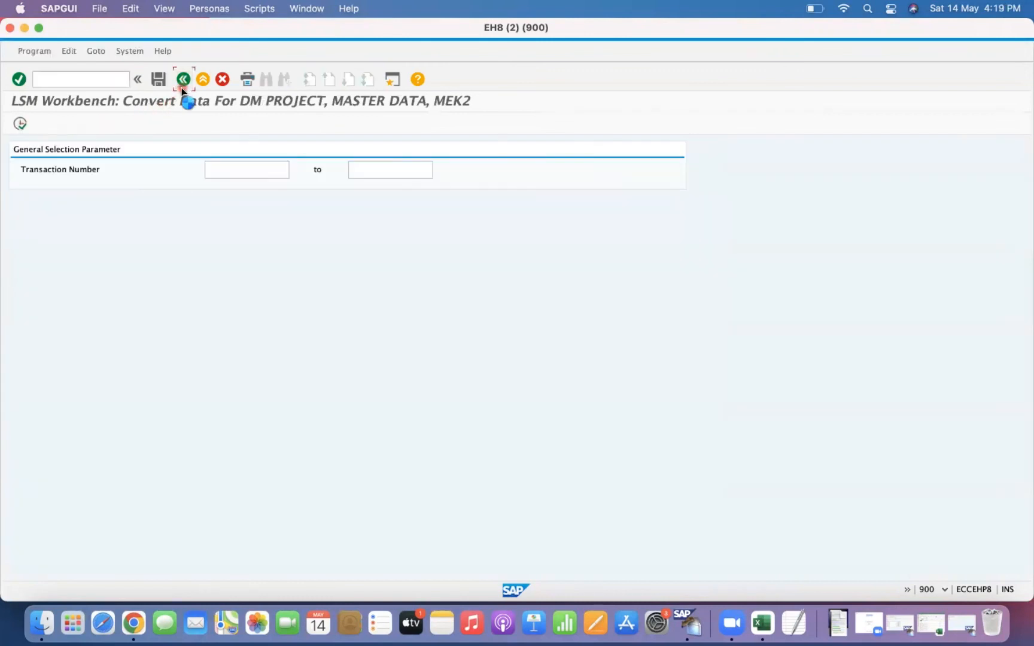
left_click(183, 85)
Display the converted data and examine the field values of the MEK2_REC record, then return to the process steps
left_click(19, 124)
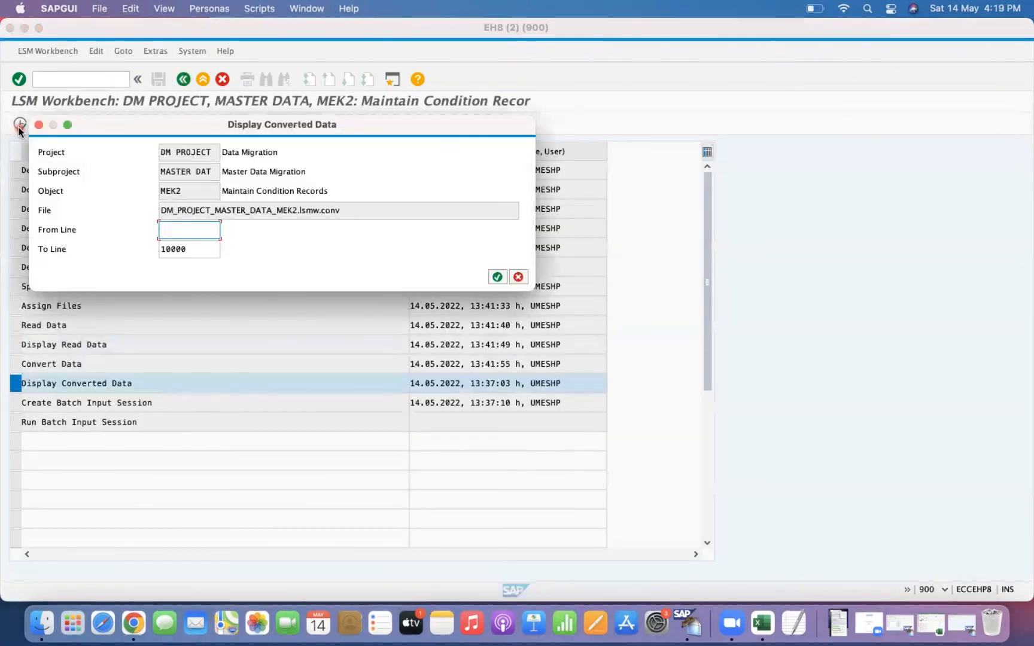
key("Return")
double_click(330, 186)
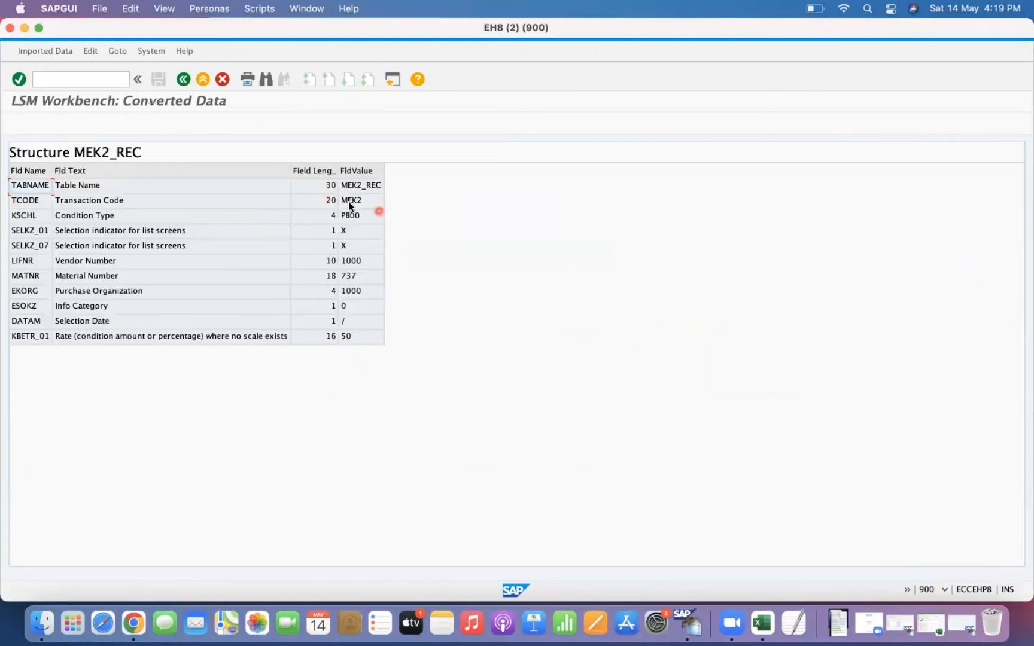
left_click(183, 82)
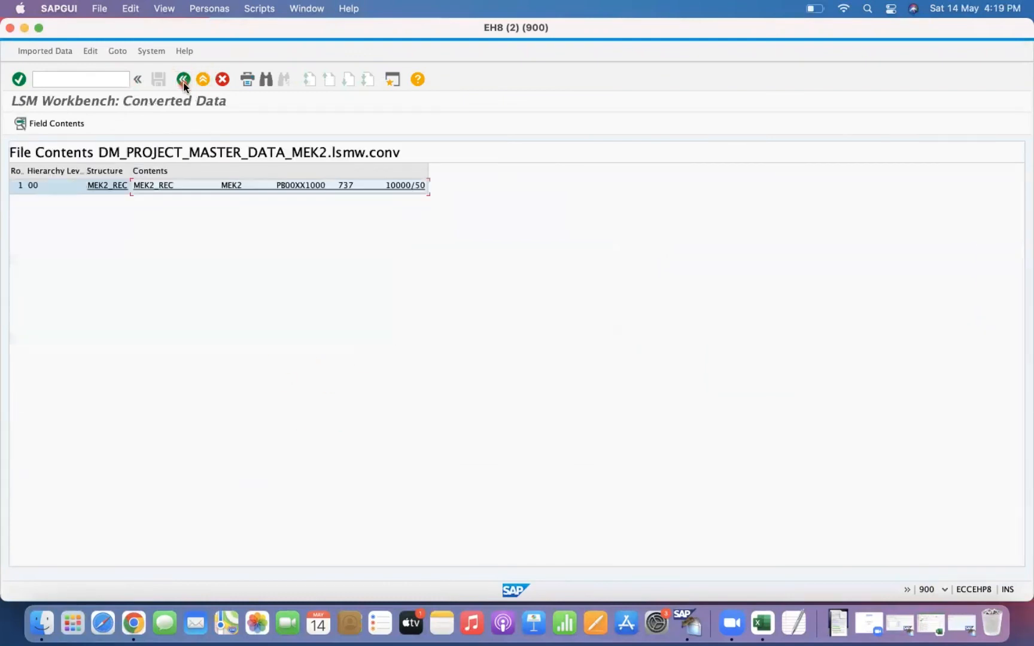
left_click(183, 81)
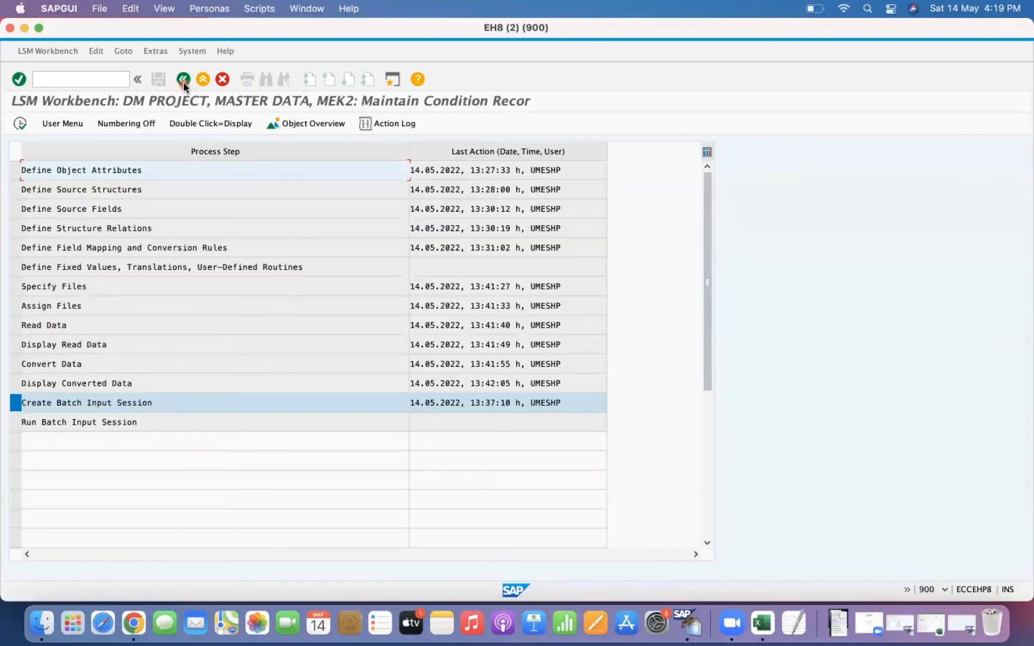
Create the MEK2 batch input session, open the session overview and select the new unprocessed session
left_click(23, 123)
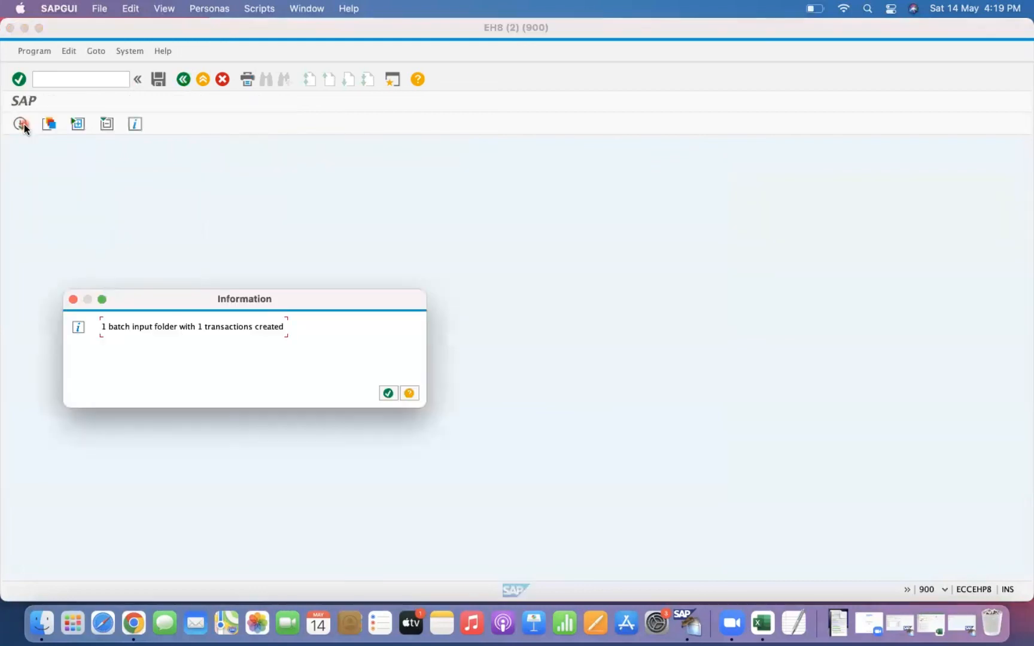
key("Return")
left_click(19, 125)
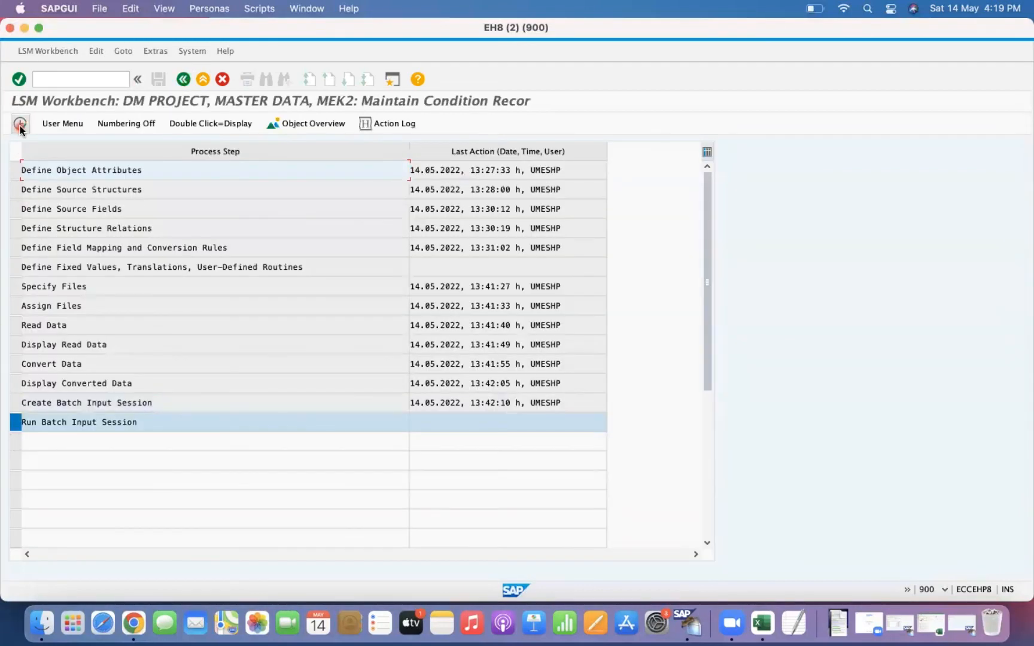
left_click(21, 264)
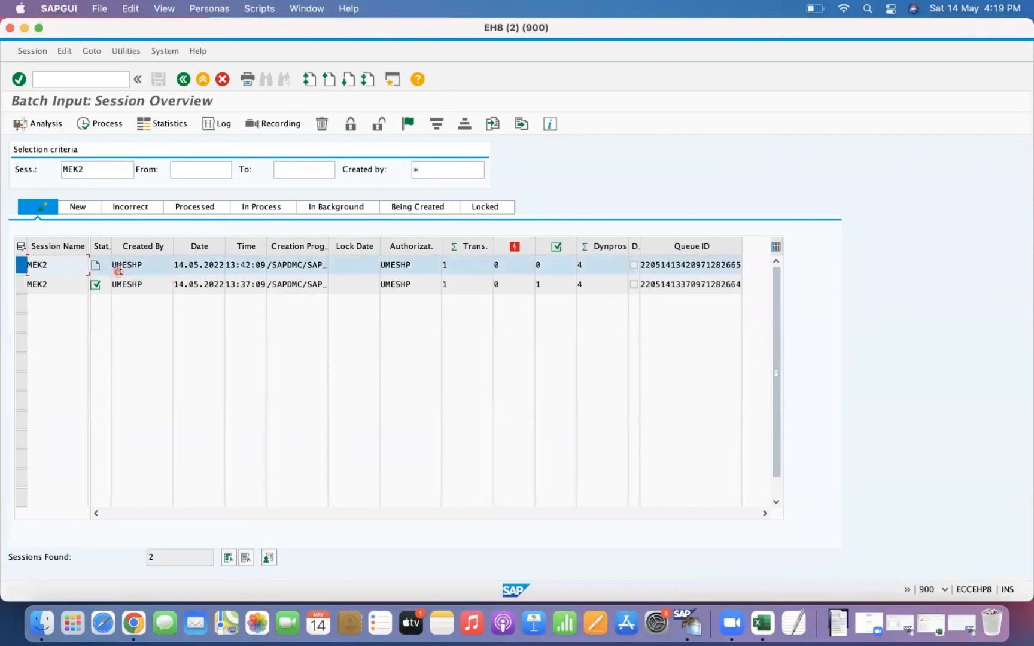
Process the selected MEK2 session in display-errors-only mode with extended log and expert mode, and return to the session overview
left_click(100, 125)
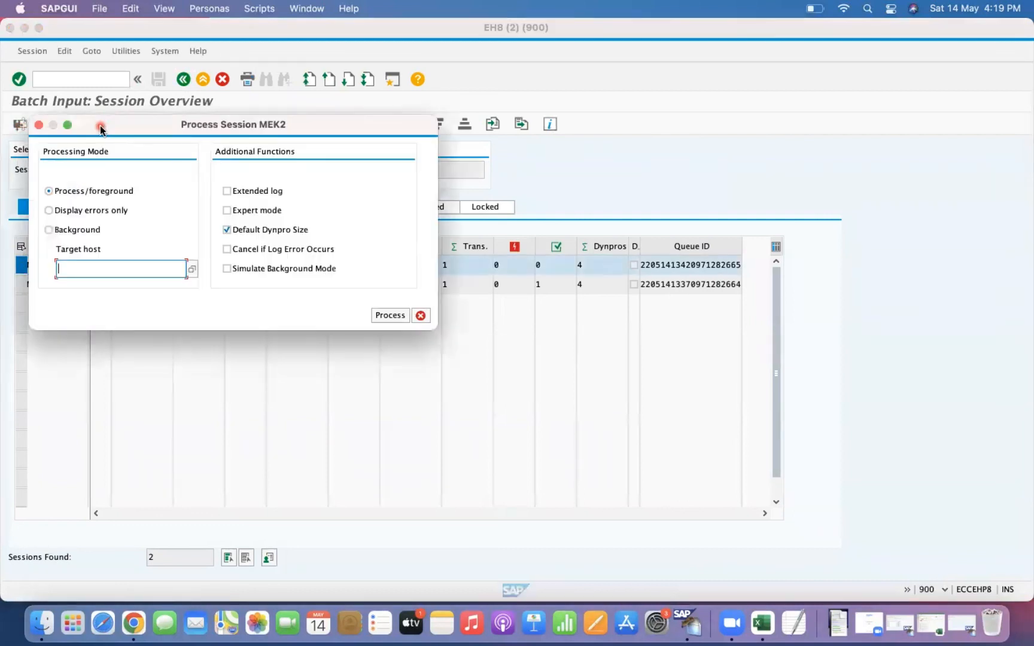
left_click(52, 212)
left_click(240, 190)
left_click(228, 212)
left_click(376, 311)
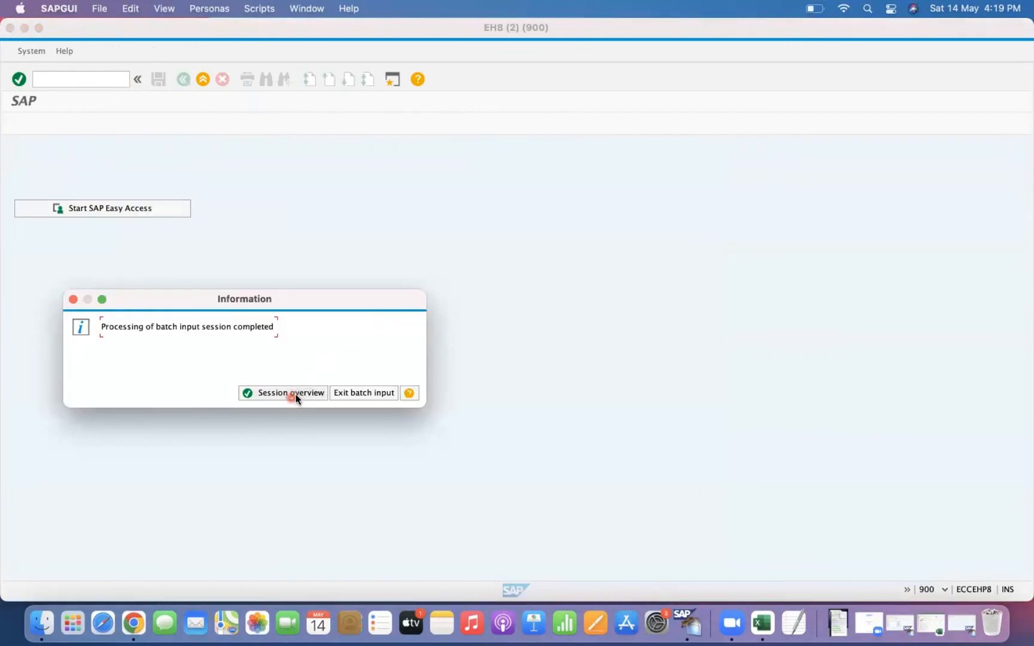
left_click(298, 395)
left_click(100, 82)
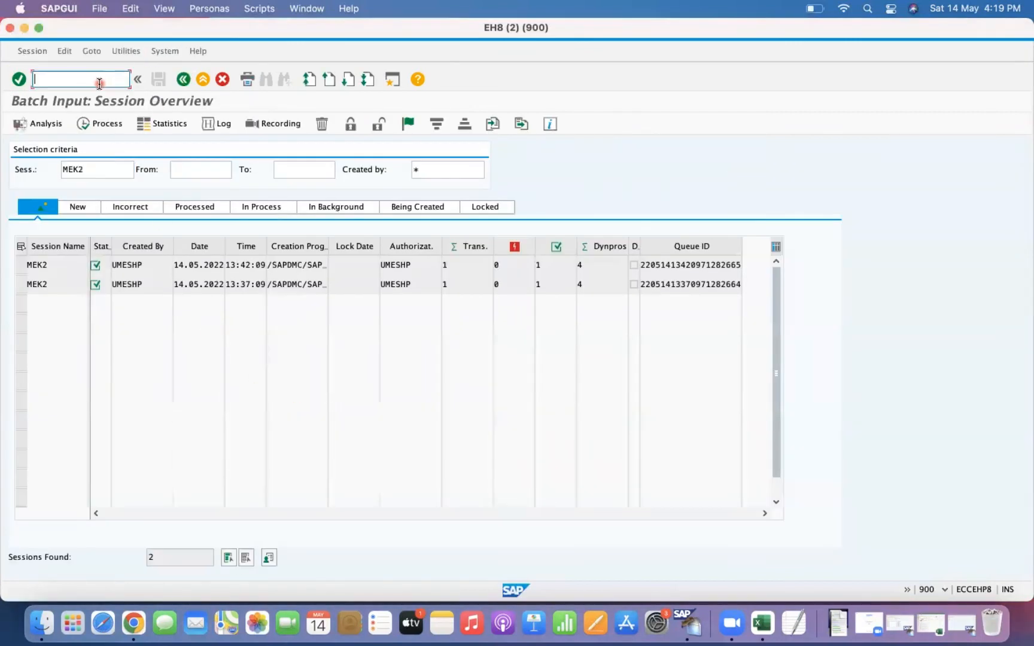
Open transaction MEK2 for condition type PB00 with the Material Info Record key combination and check the gross price amount of material 737
type("/nmek2")
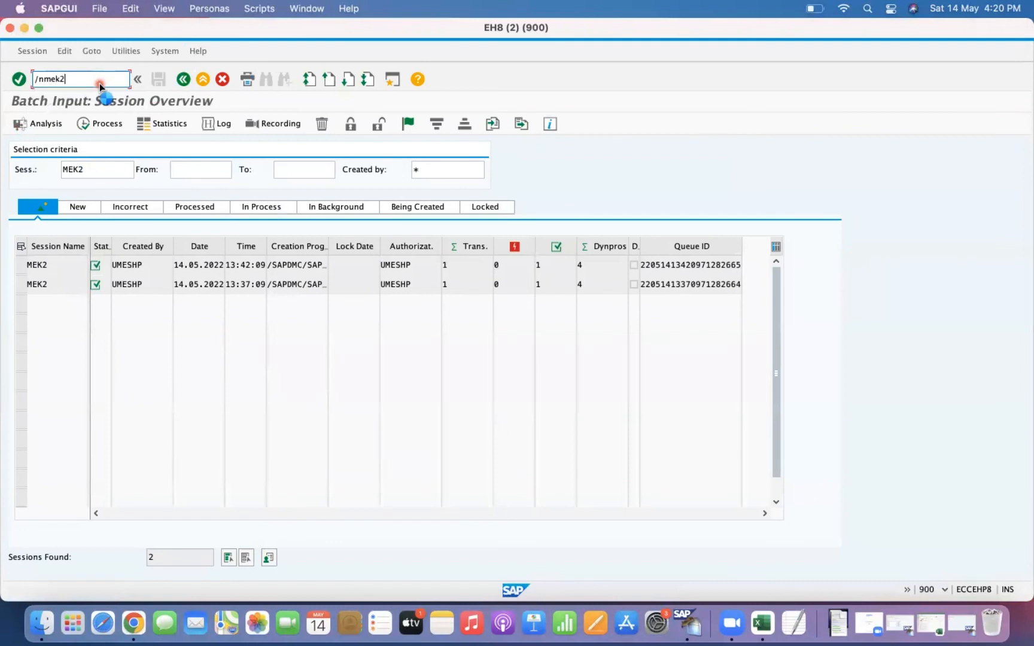
key("Return")
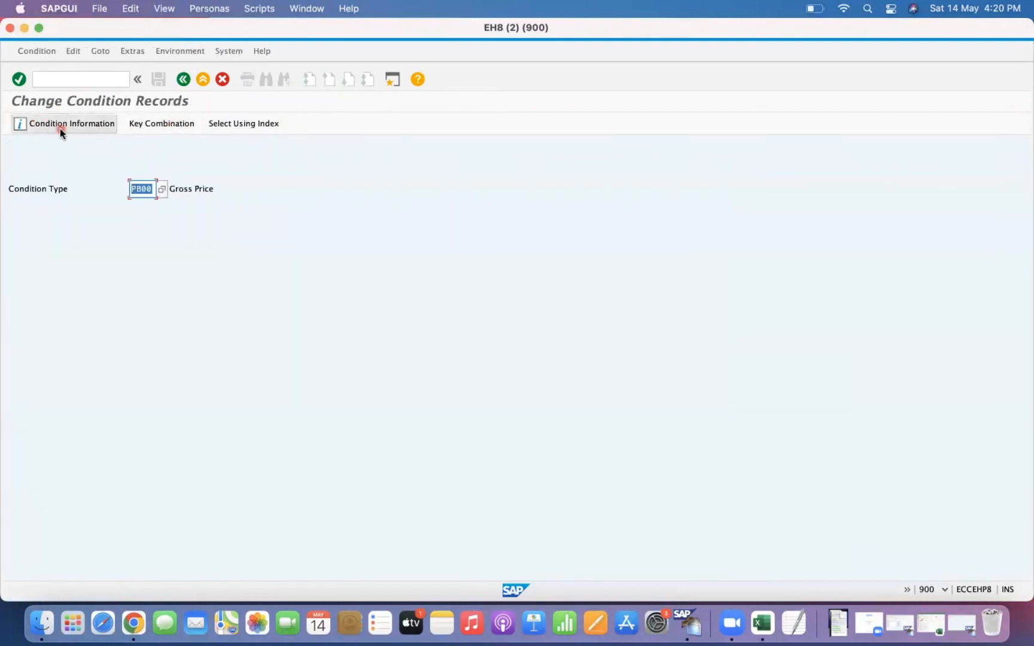
left_click(139, 141)
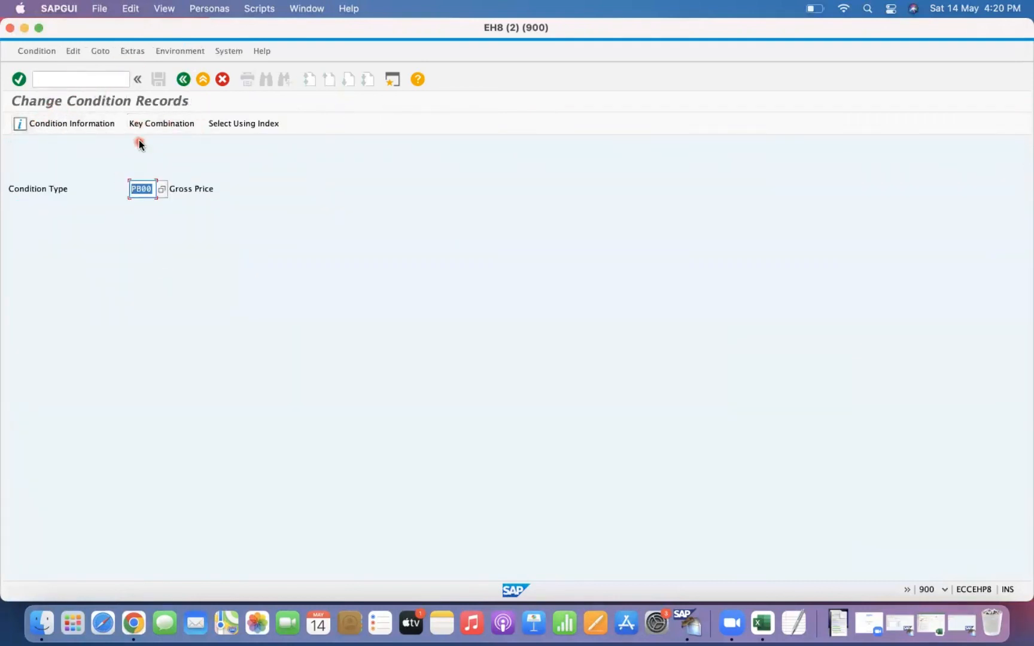
left_click(71, 309)
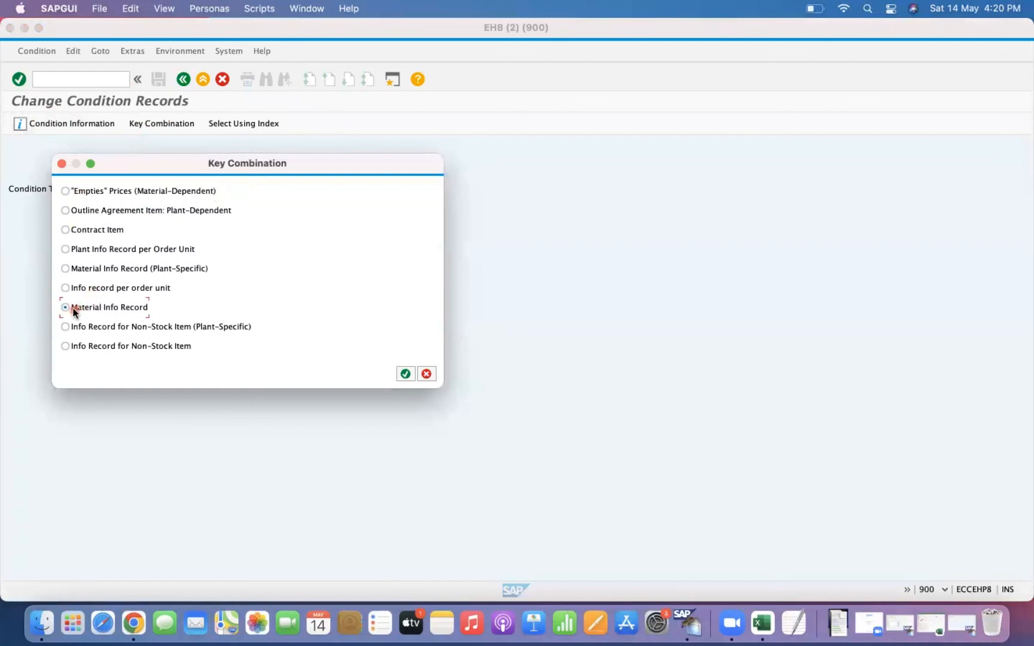
key("Return")
left_click(20, 123)
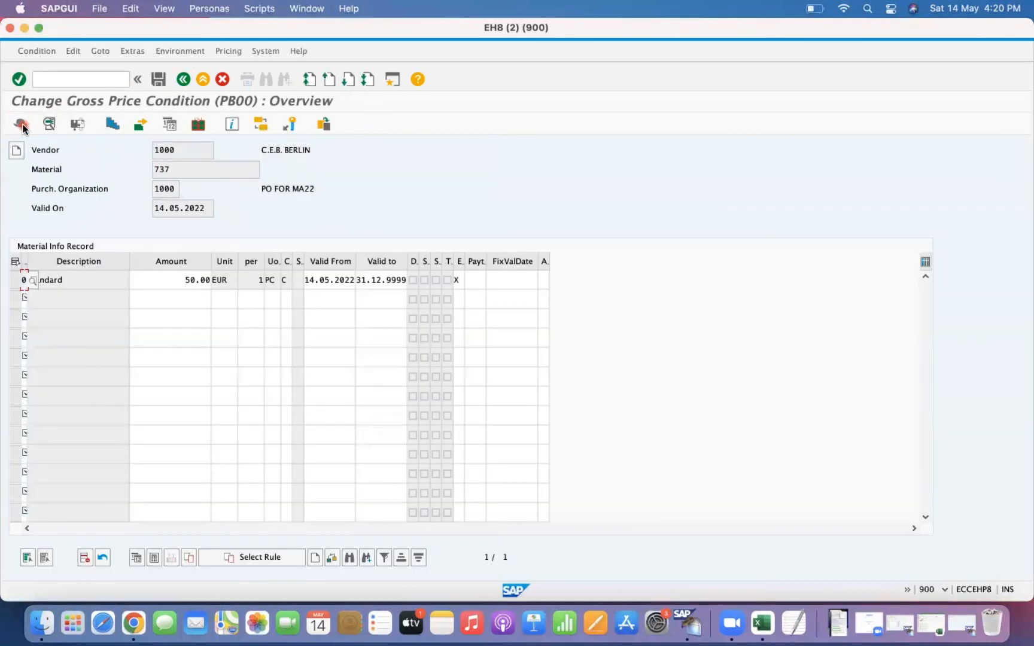
left_click_drag(174, 279, 243, 276)
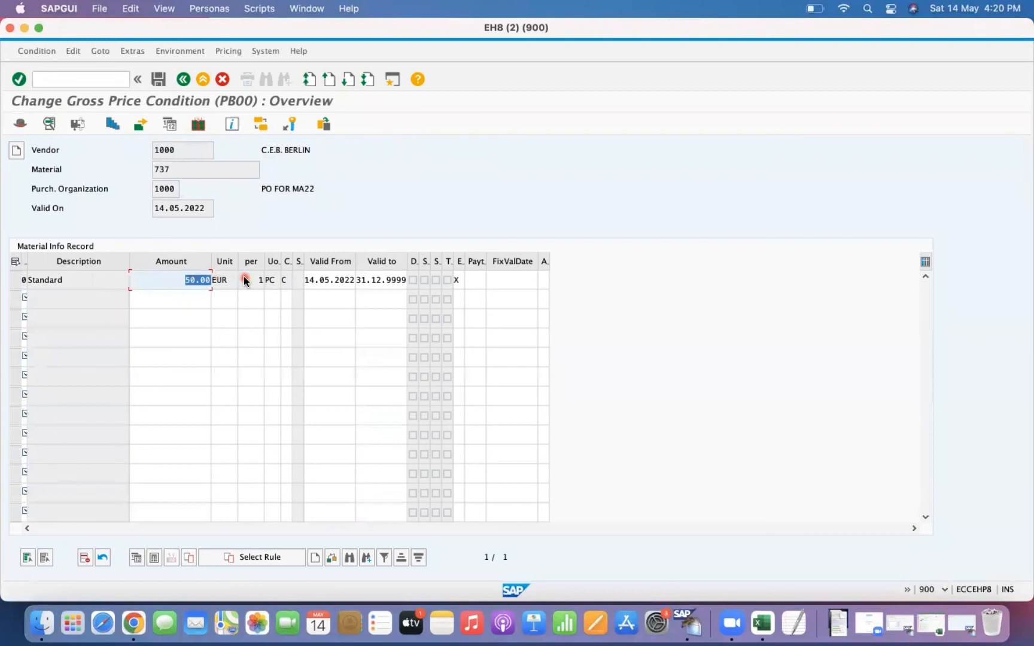
Exit the condition record and log off from the SAP system with the command /nex
left_click(85, 79)
type("/")
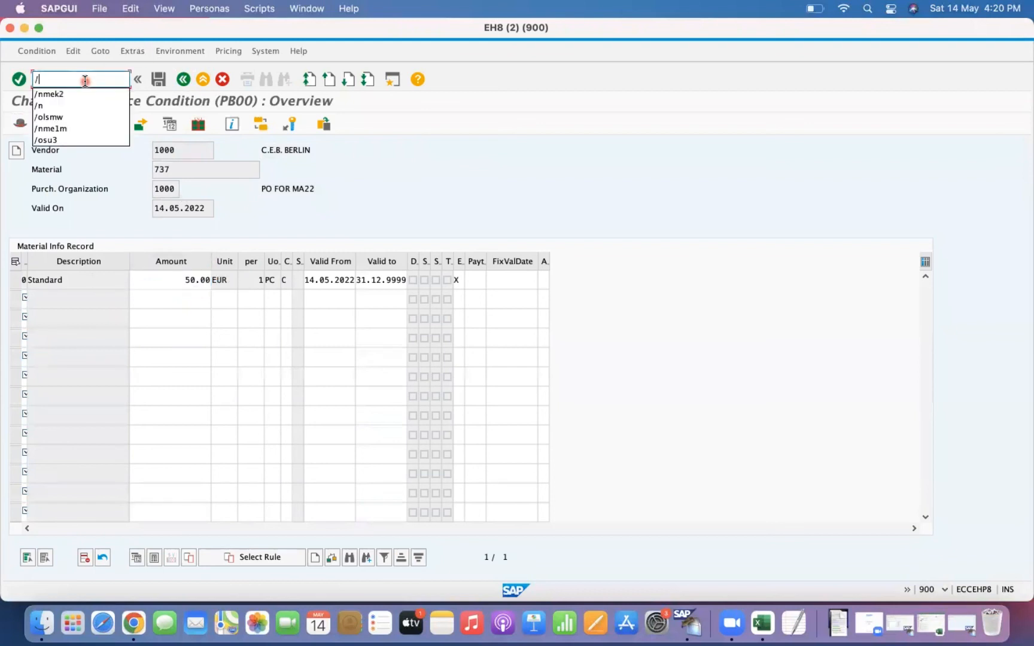
type("nex")
key("Return")
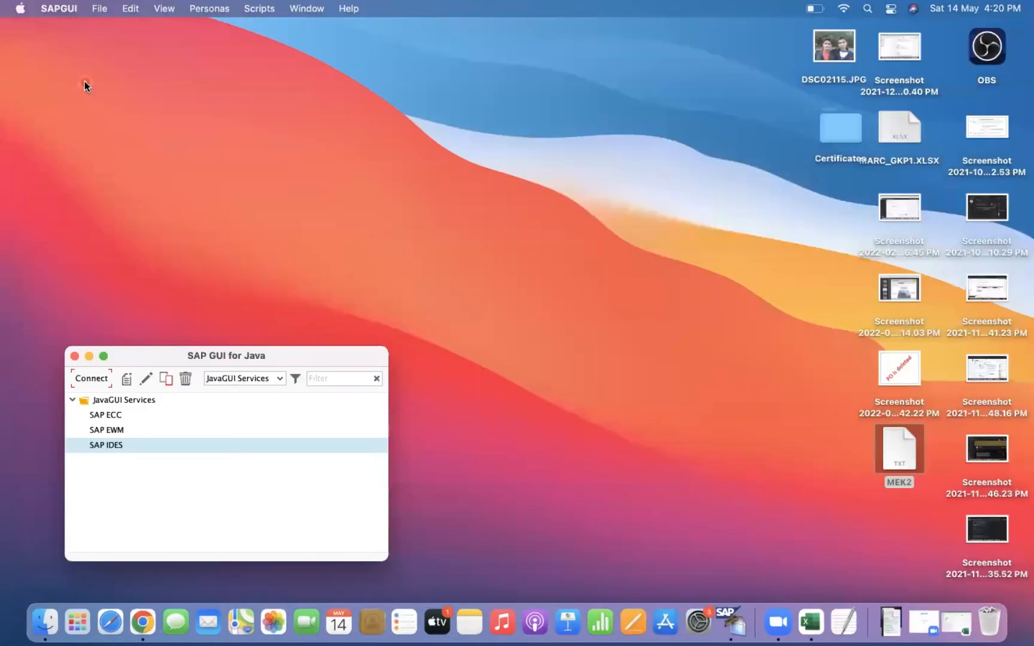